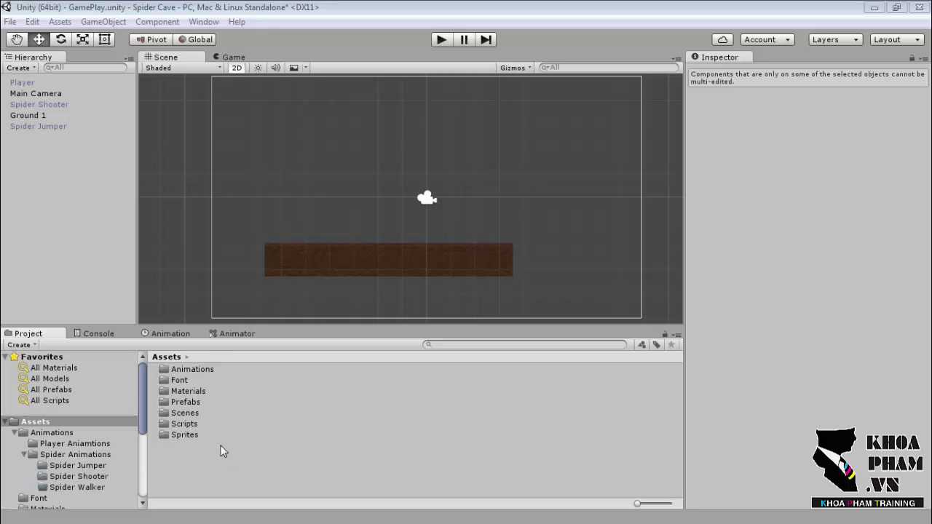
Open Sprites > Game Sprites and expand the Spider Walker sprite sheet into its frames
{"action": "double_click", "coordinate": [191, 435]}
{"action": "double_click", "coordinate": [211, 380]}
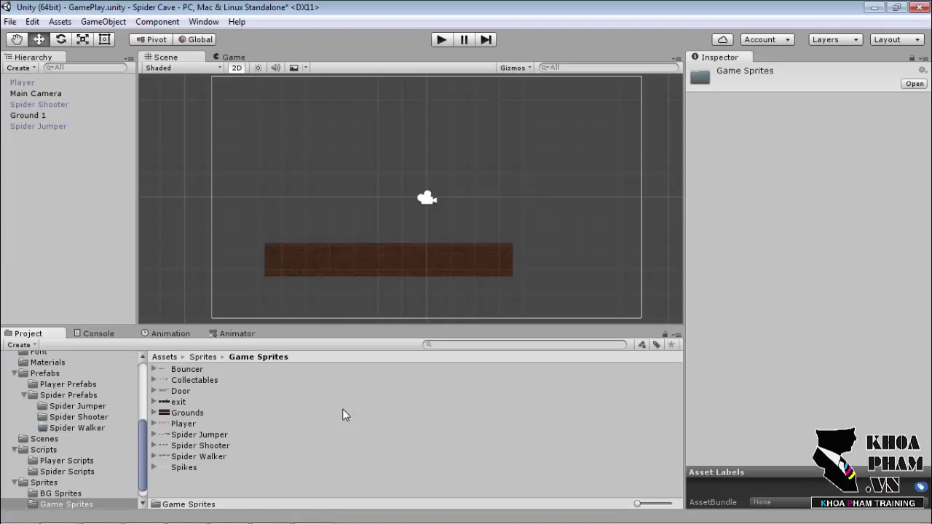
{"action": "left_click", "coordinate": [204, 457]}
{"action": "key", "text": "Up"}
{"action": "key", "text": "Up"}
{"action": "key", "text": "Up"}
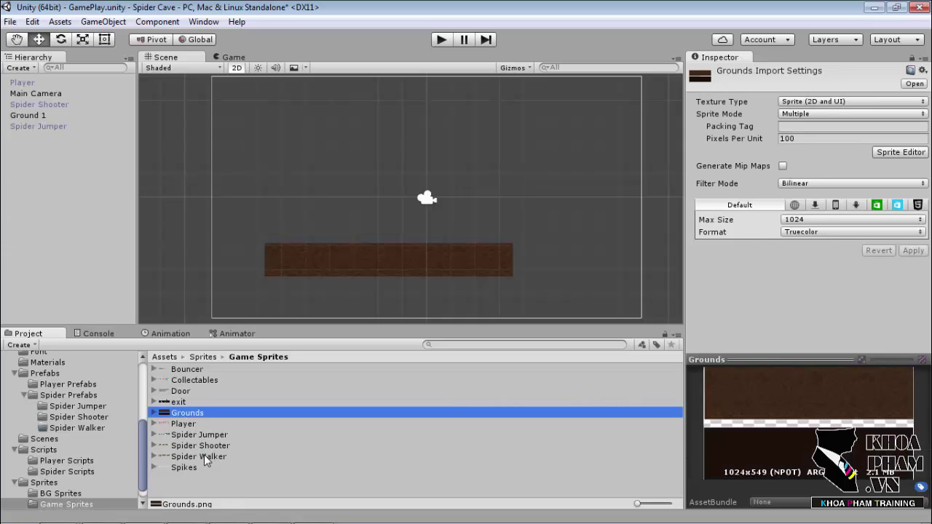
{"action": "left_click", "coordinate": [204, 457]}
{"action": "left_click", "coordinate": [154, 456]}
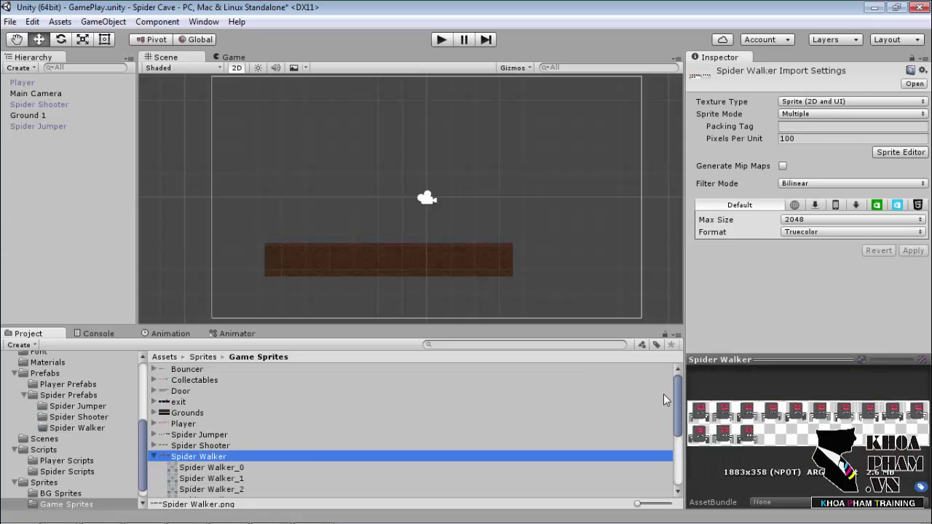
Select Spider Walker frames _0 through _13
{"action": "scroll", "coordinate": [364, 411], "scroll_direction": "down", "scroll_amount": 3}
{"action": "left_click", "coordinate": [231, 380]}
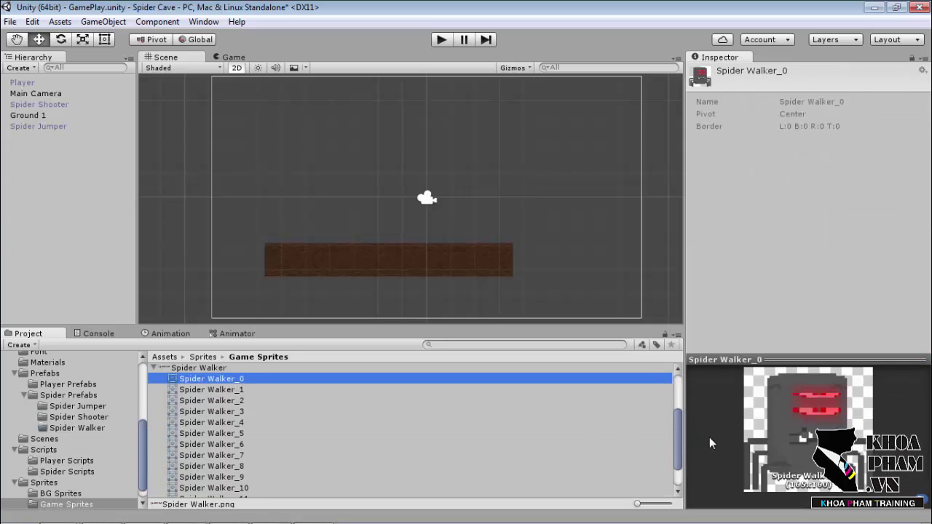
{"action": "scroll", "coordinate": [676, 429], "scroll_direction": "down", "scroll_amount": 1}
{"action": "scroll", "coordinate": [676, 430], "scroll_direction": "up", "scroll_amount": 1}
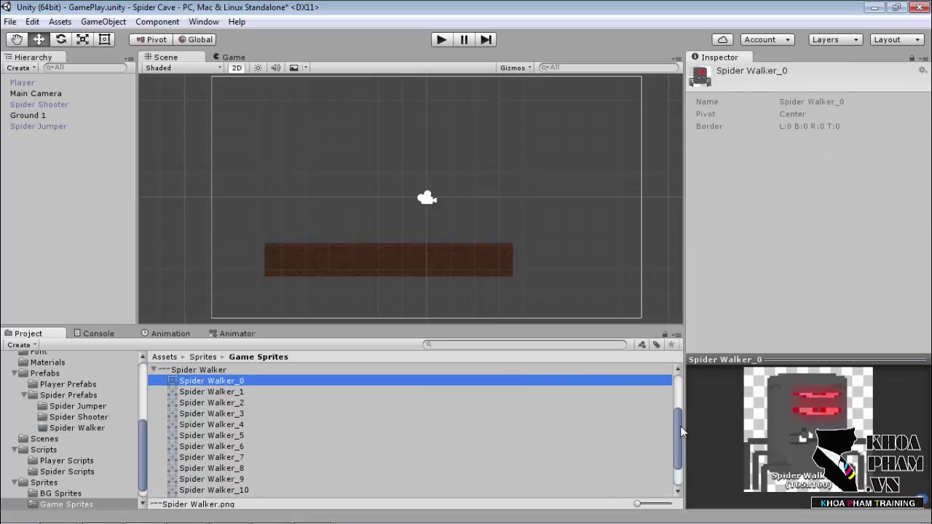
{"action": "scroll", "coordinate": [562, 462], "scroll_direction": "down", "scroll_amount": 3}
{"action": "left_click", "coordinate": [236, 481], "text": "shift"}
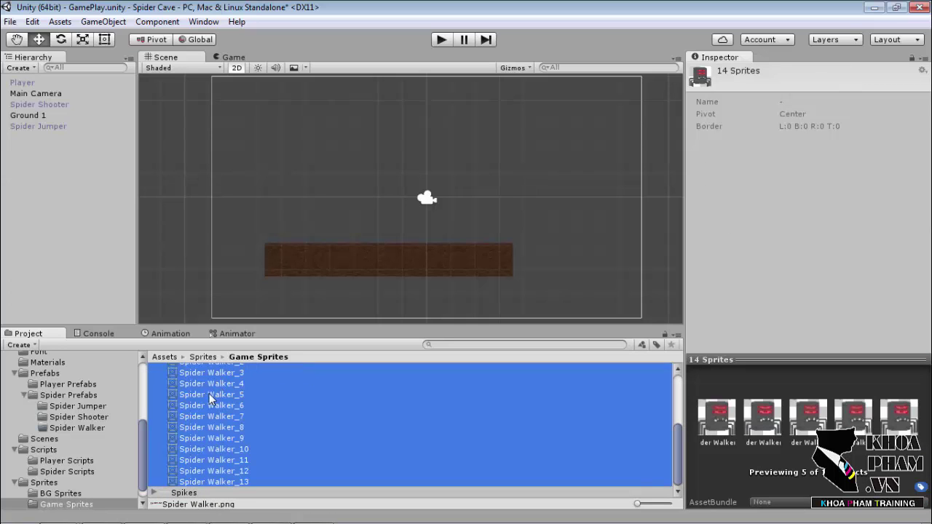
Drop the frames into the scene, then move the new clip and controller into Spider Animations
{"action": "mouse_move", "coordinate": [215, 397]}
{"action": "left_mouse_down"}
{"action": "mouse_move", "coordinate": [315, 201]}
{"action": "mouse_move", "coordinate": [301, 219]}
{"action": "left_mouse_up"}
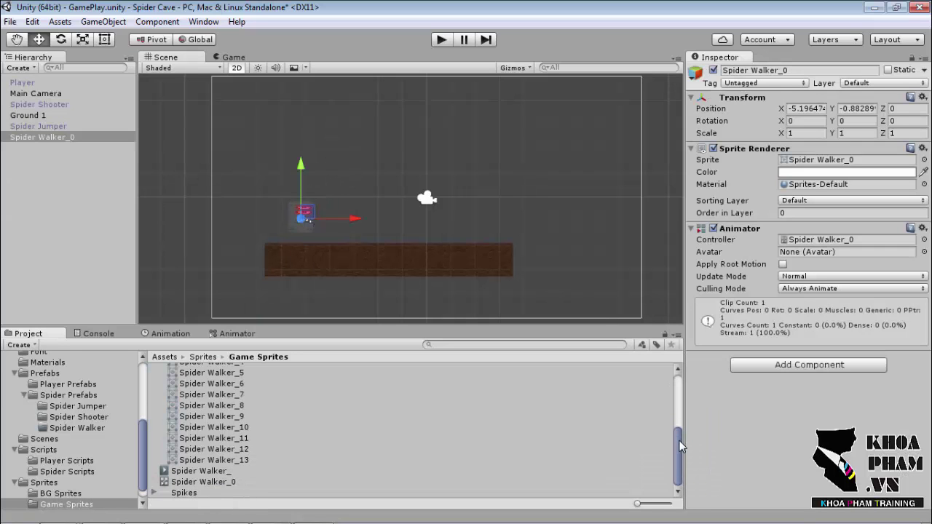
{"action": "left_click", "coordinate": [200, 471]}
{"action": "left_click", "coordinate": [203, 481], "text": "shift"}
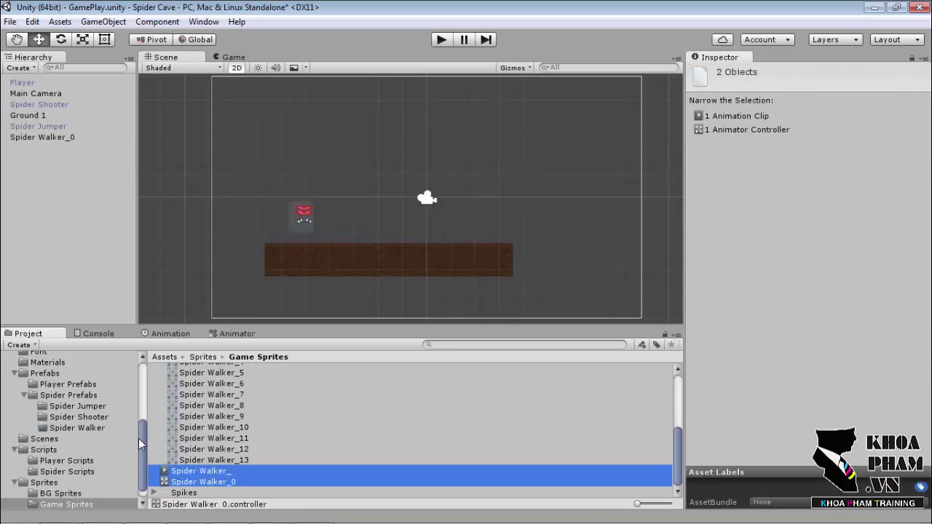
{"action": "scroll", "coordinate": [87, 437], "scroll_direction": "up", "scroll_amount": 5}
{"action": "mouse_move", "coordinate": [196, 475]}
{"action": "left_mouse_down"}
{"action": "mouse_move", "coordinate": [107, 451]}
{"action": "mouse_move", "coordinate": [82, 460]}
{"action": "mouse_move", "coordinate": [97, 492]}
{"action": "left_mouse_up"}
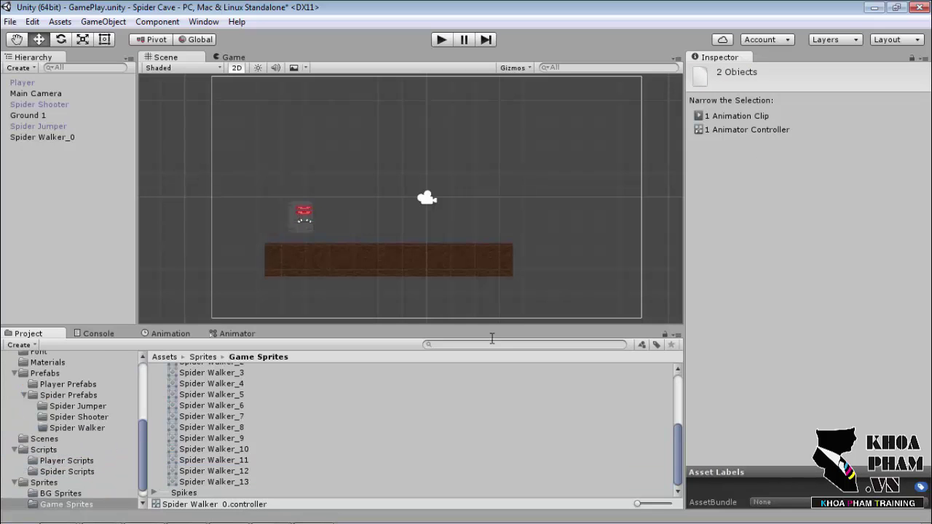
Show the Animation window and rename Spider Walker_0 to Spider Walker
{"action": "left_click", "coordinate": [171, 334]}
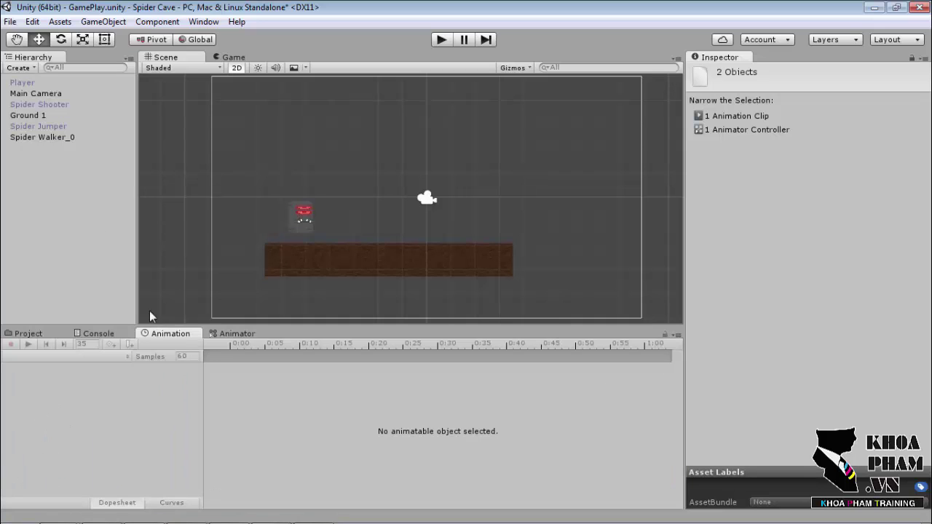
{"action": "left_click", "coordinate": [58, 138]}
{"action": "left_click", "coordinate": [58, 138]}
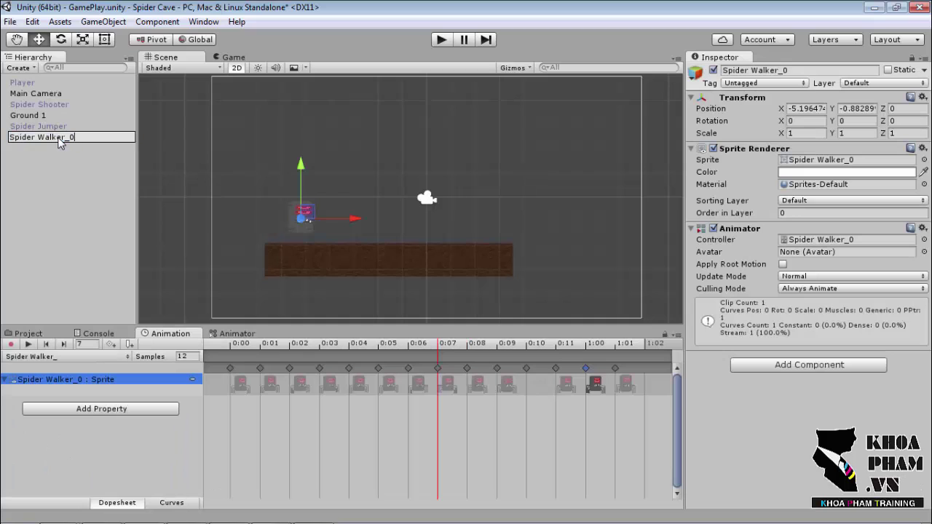
{"action": "left_click", "coordinate": [103, 203]}
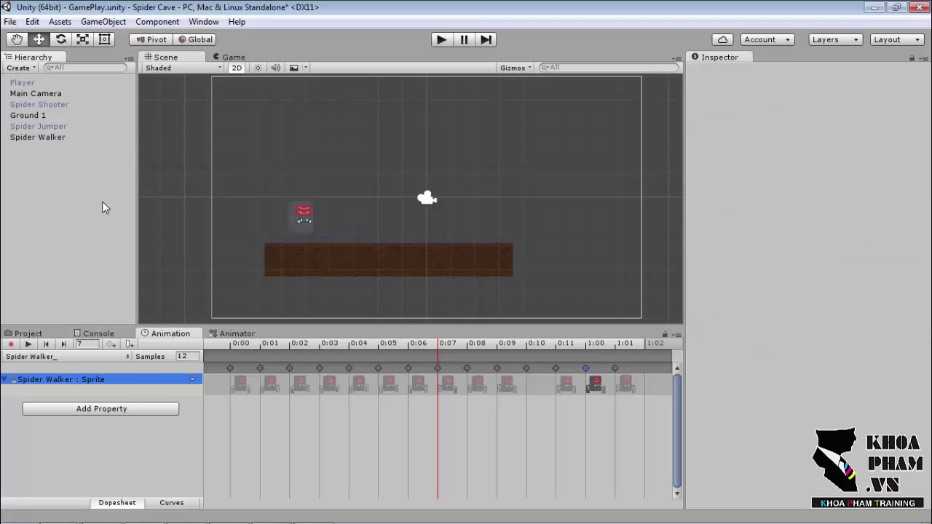
{"action": "left_click", "coordinate": [57, 139]}
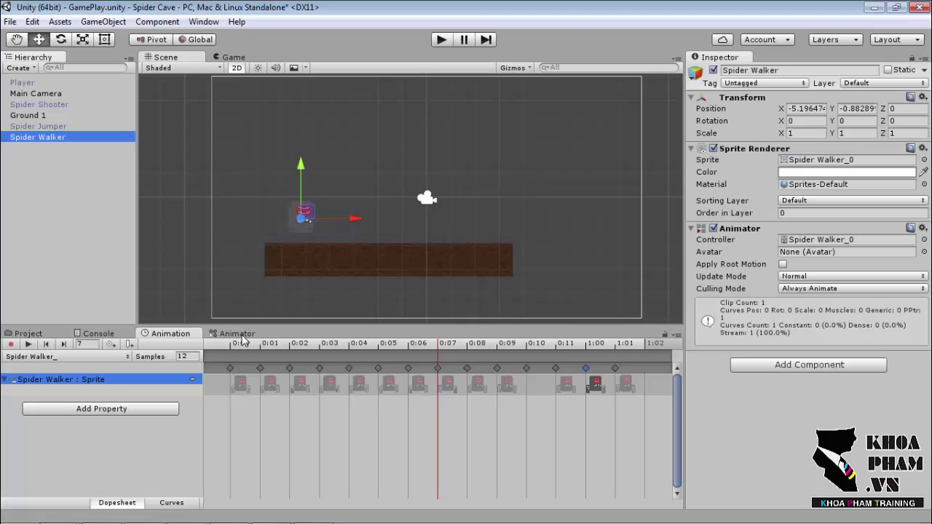
Shift the 0:11, 1:00 and 1:01 keyframes one slot left so the clip ends at 1:00
{"action": "left_click", "coordinate": [527, 371]}
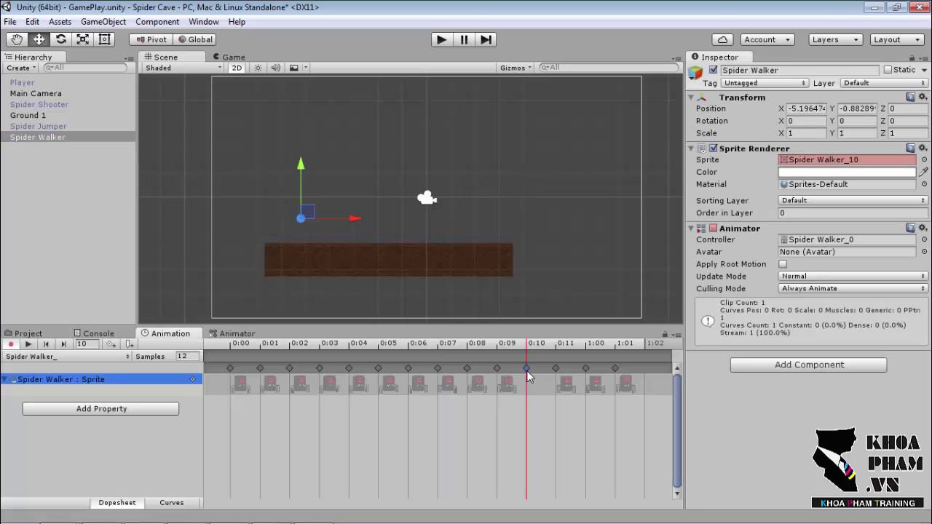
{"action": "left_click_drag", "start_coordinate": [567, 383], "coordinate": [529, 375]}
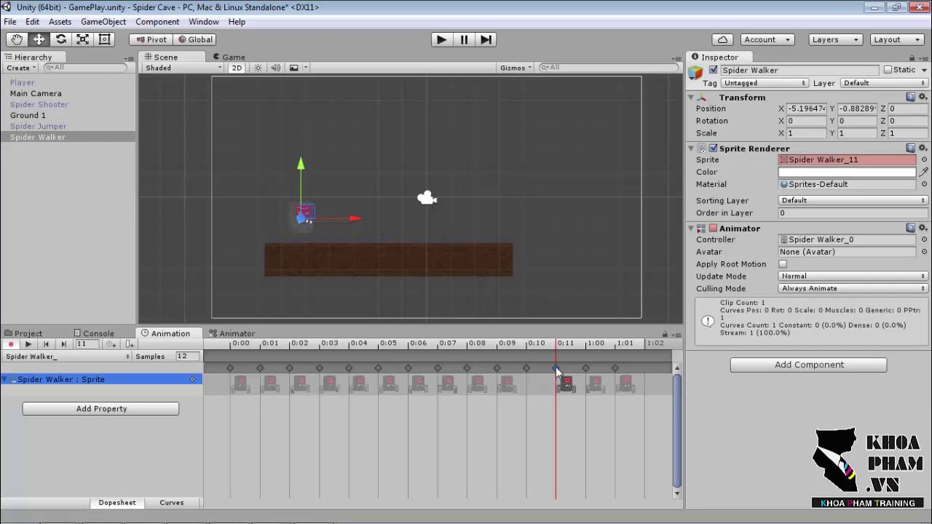
{"action": "left_click_drag", "start_coordinate": [586, 381], "coordinate": [558, 380]}
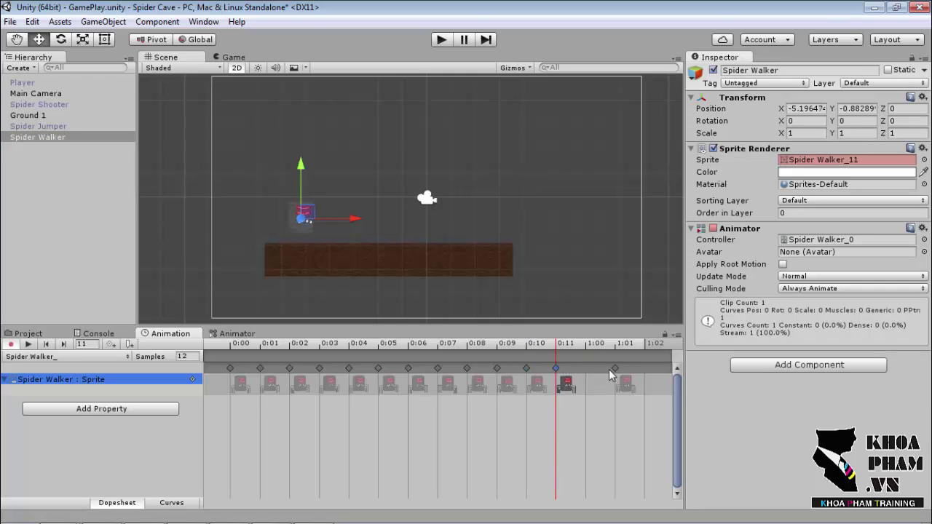
{"action": "left_click", "coordinate": [615, 369]}
{"action": "left_click_drag", "start_coordinate": [615, 370], "coordinate": [586, 369]}
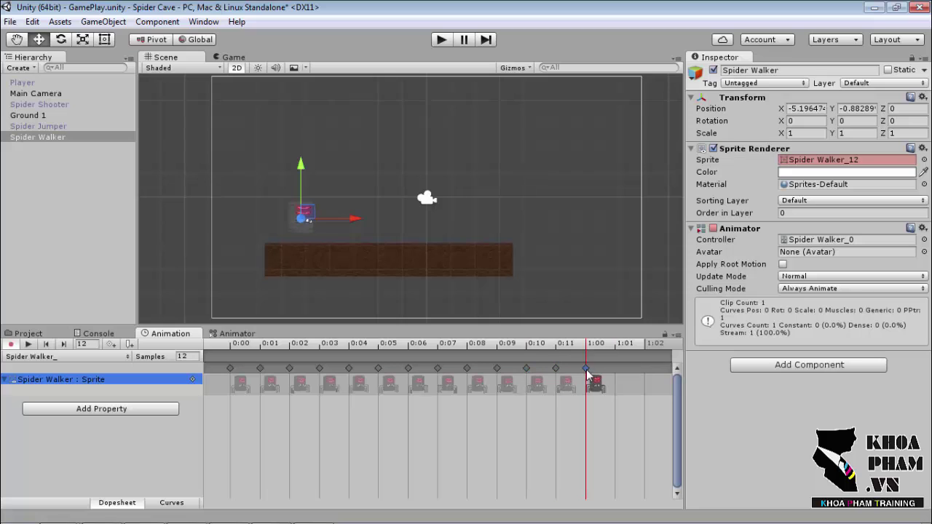
Play the scene and watch the spider walking in the Game view, then reselect Spider Walker
{"action": "left_click", "coordinate": [29, 344]}
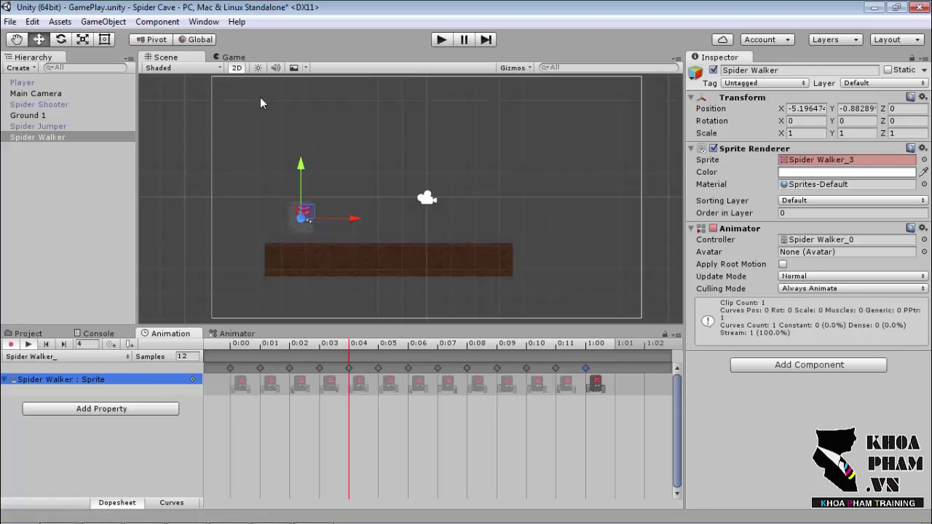
{"action": "left_click", "coordinate": [232, 57]}
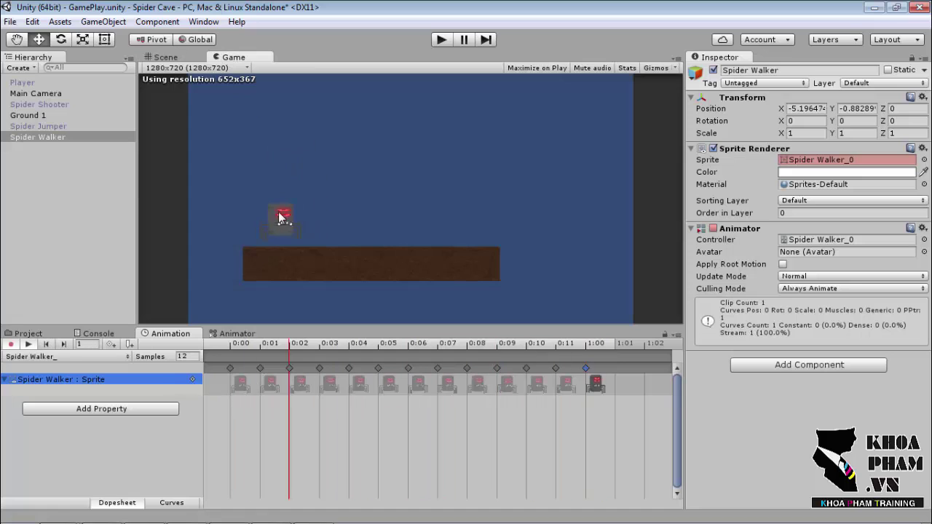
{"action": "left_click", "coordinate": [176, 58]}
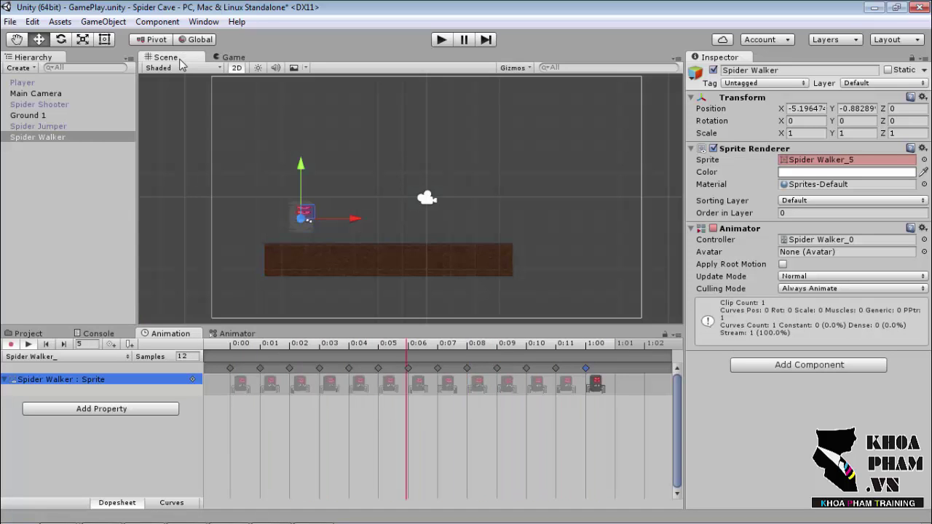
{"action": "left_click", "coordinate": [42, 127]}
{"action": "left_click", "coordinate": [43, 137]}
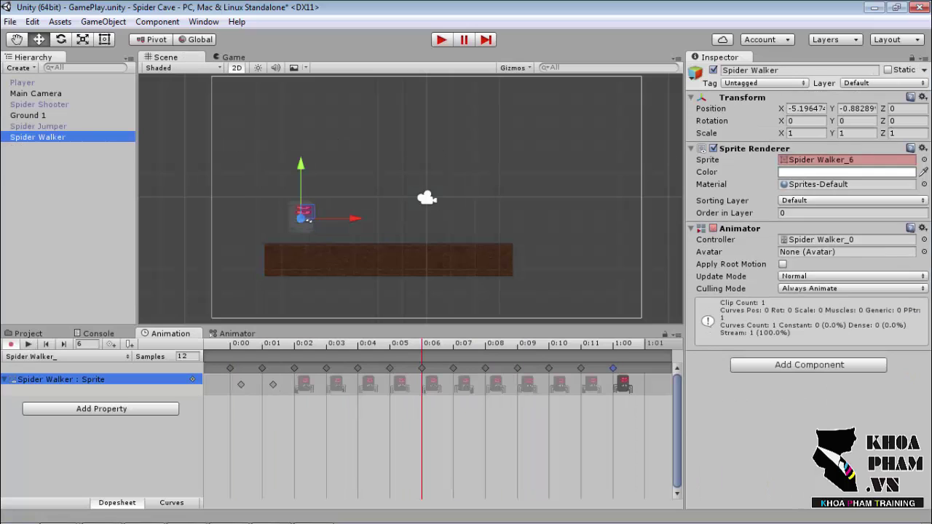
Add a Box Collider 2D component to Spider Walker and zoom in on the sprite
{"action": "left_click", "coordinate": [797, 364]}
{"action": "type", "text": "Box"}
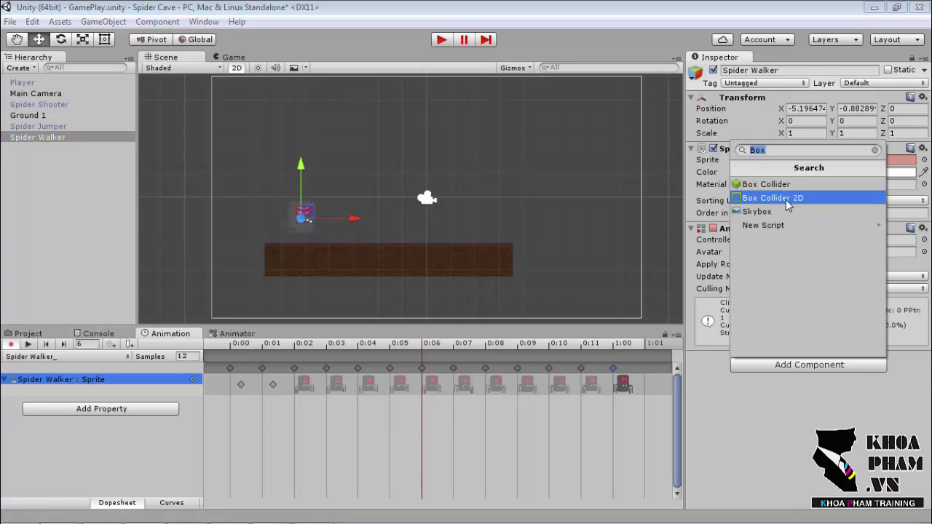
{"action": "left_click", "coordinate": [785, 199]}
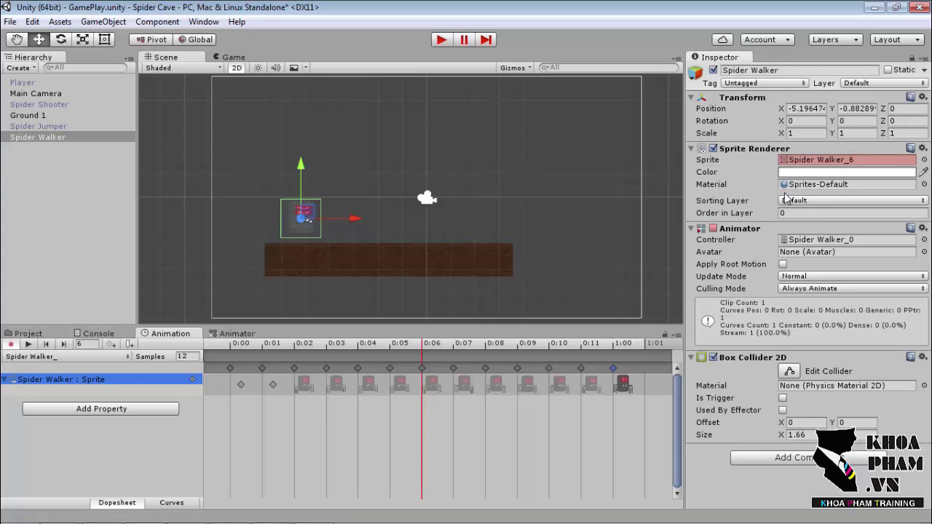
{"action": "scroll", "coordinate": [455, 273], "scroll_direction": "up", "scroll_amount": 2}
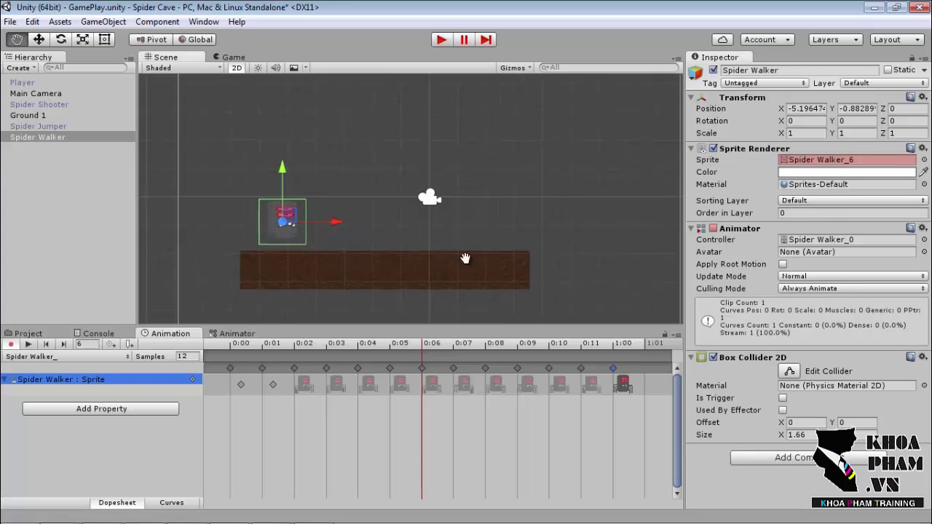
{"action": "scroll", "coordinate": [427, 236], "scroll_direction": "up", "scroll_amount": 2}
{"action": "scroll", "coordinate": [517, 240], "scroll_direction": "up", "scroll_amount": 1}
{"action": "scroll", "coordinate": [516, 240], "scroll_direction": "up", "scroll_amount": 1}
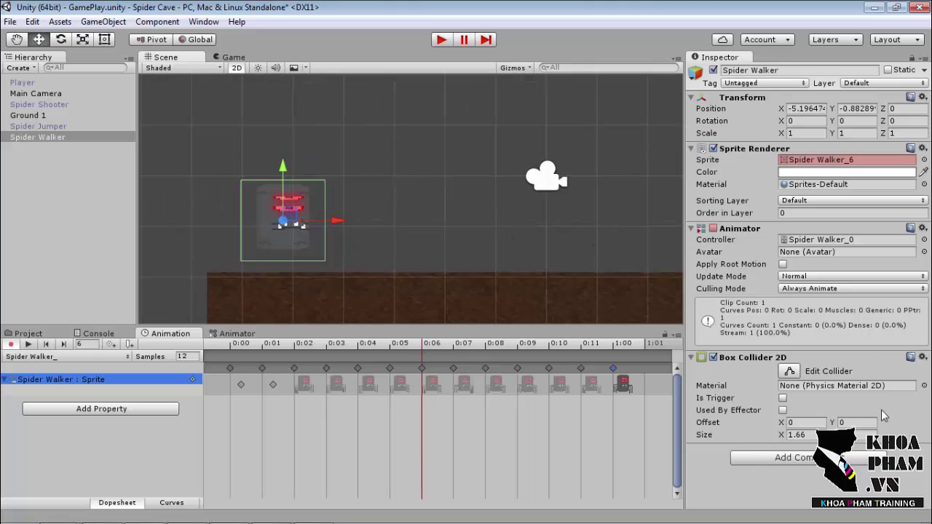
Pull the collider's left, top and right edges in to fit the spider's body
{"action": "left_click", "coordinate": [789, 371]}
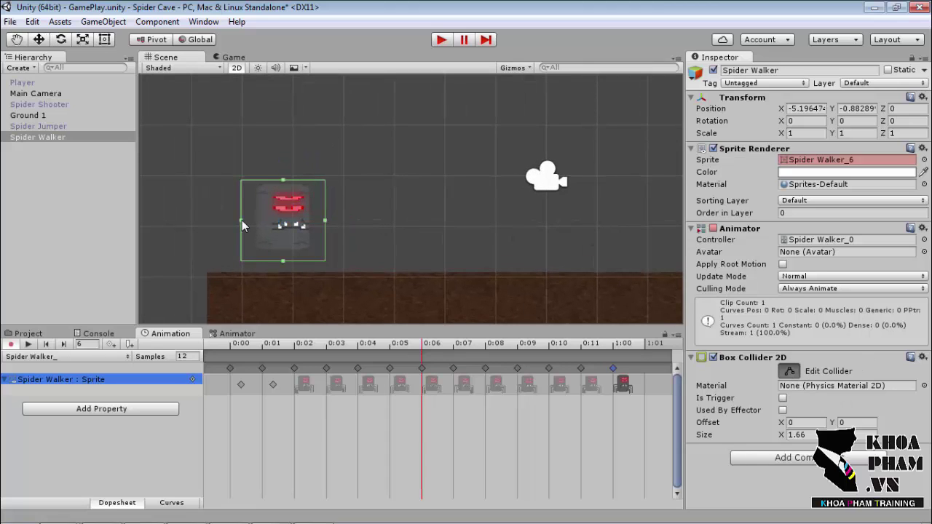
{"action": "left_click_drag", "start_coordinate": [241, 219], "coordinate": [256, 220]}
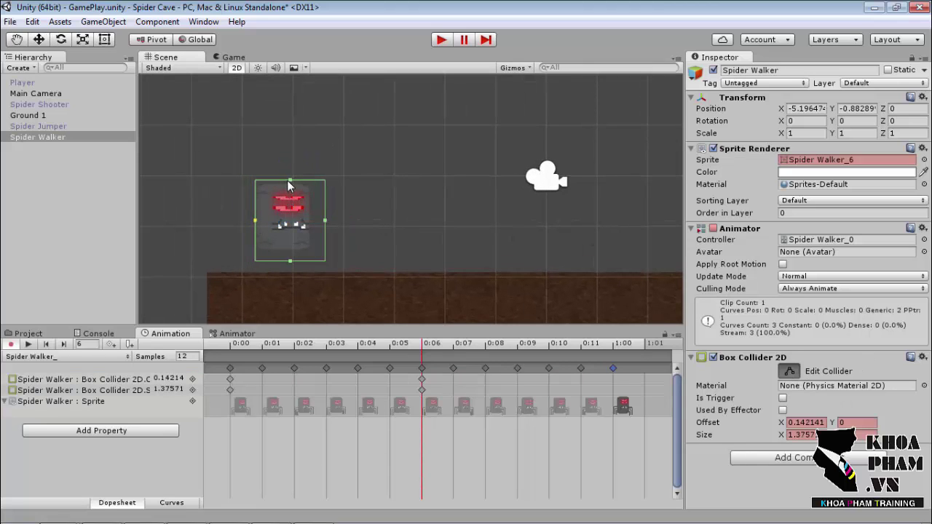
{"action": "left_click_drag", "start_coordinate": [290, 180], "coordinate": [290, 186]}
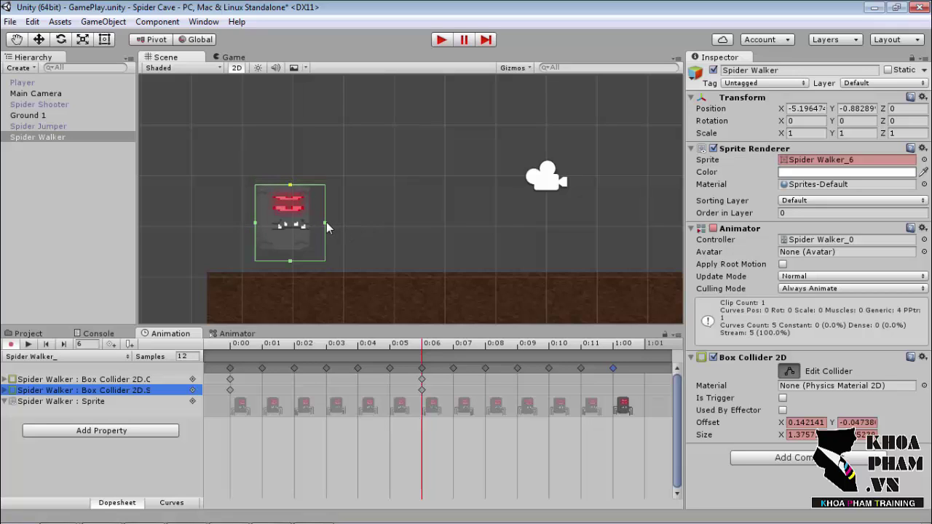
{"action": "left_click_drag", "start_coordinate": [326, 223], "coordinate": [309, 223]}
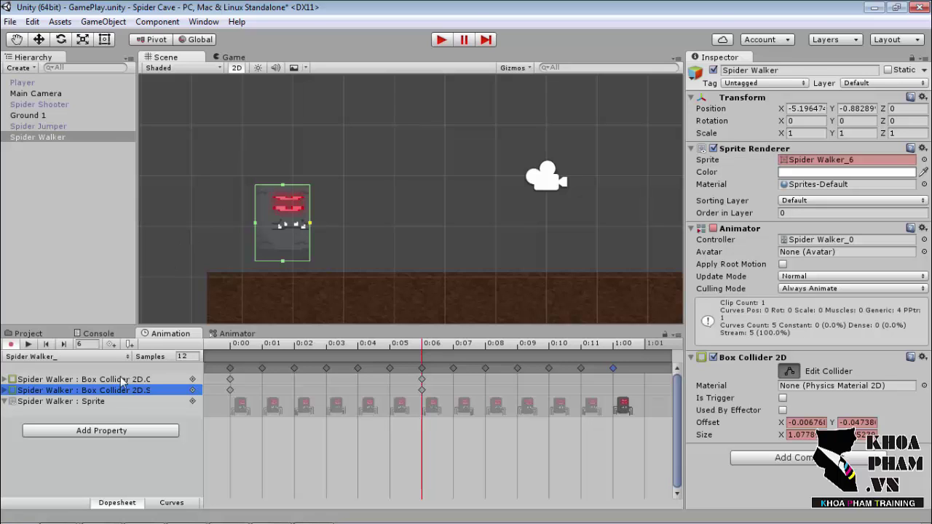
Review the Box Collider 2D offset and size tracks recorded in the Animation window
{"action": "left_click", "coordinate": [102, 401]}
{"action": "left_click", "coordinate": [98, 380]}
{"action": "left_click", "coordinate": [99, 390]}
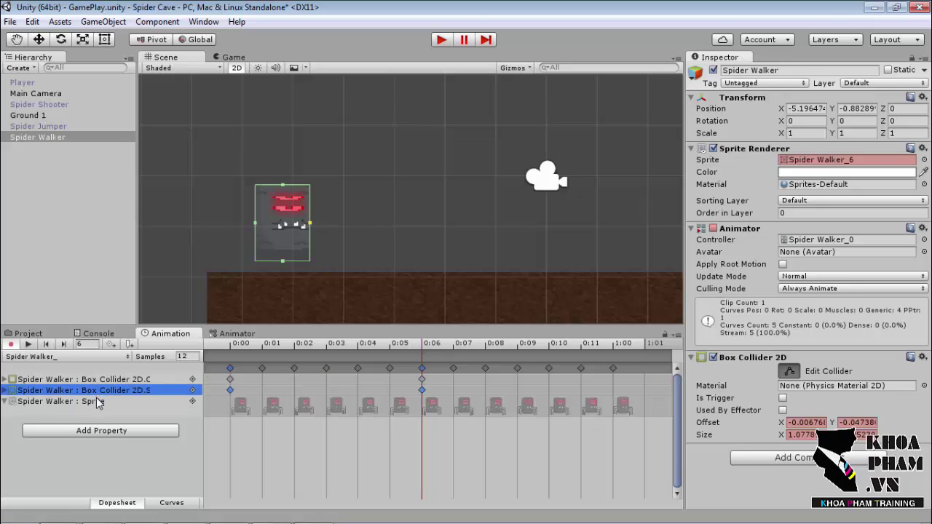
{"action": "left_click", "coordinate": [95, 379]}
{"action": "left_click", "coordinate": [95, 390]}
{"action": "left_click", "coordinate": [98, 403]}
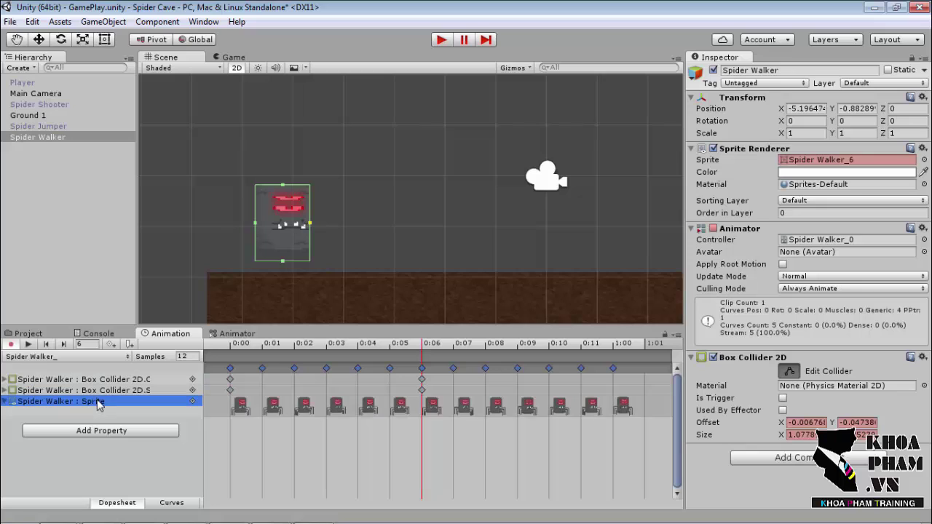
{"action": "left_click", "coordinate": [102, 391]}
Delete both Box Collider 2D tracks from the walk animation
{"action": "key", "text": "Delete"}
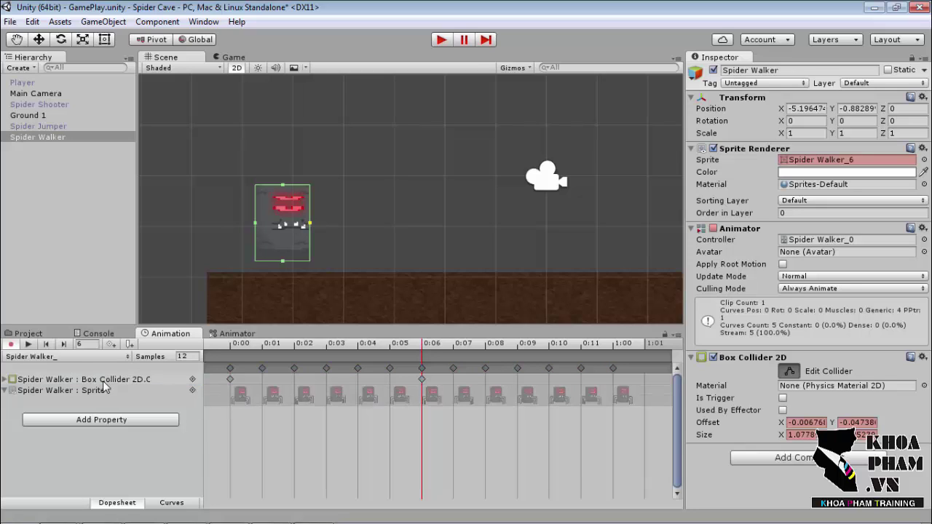
{"action": "left_click", "coordinate": [107, 379]}
{"action": "key", "text": "Delete"}
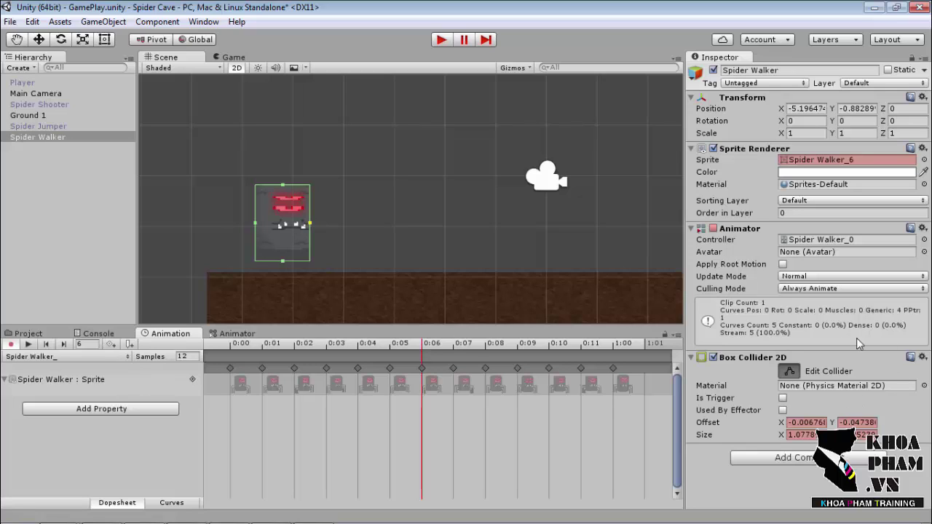
Add a Rigidbody 2D component to Spider Walker
{"action": "left_click", "coordinate": [61, 141]}
{"action": "left_click", "coordinate": [776, 456]}
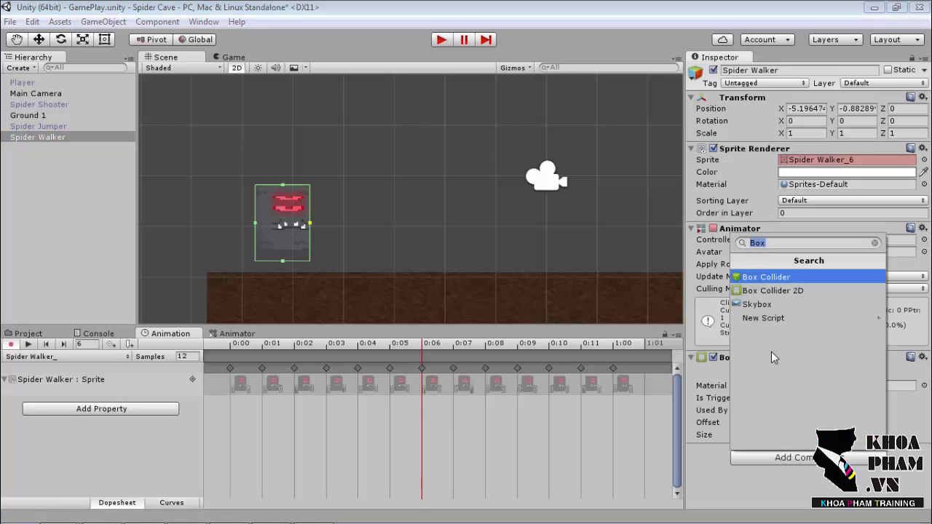
{"action": "type", "text": "R"}
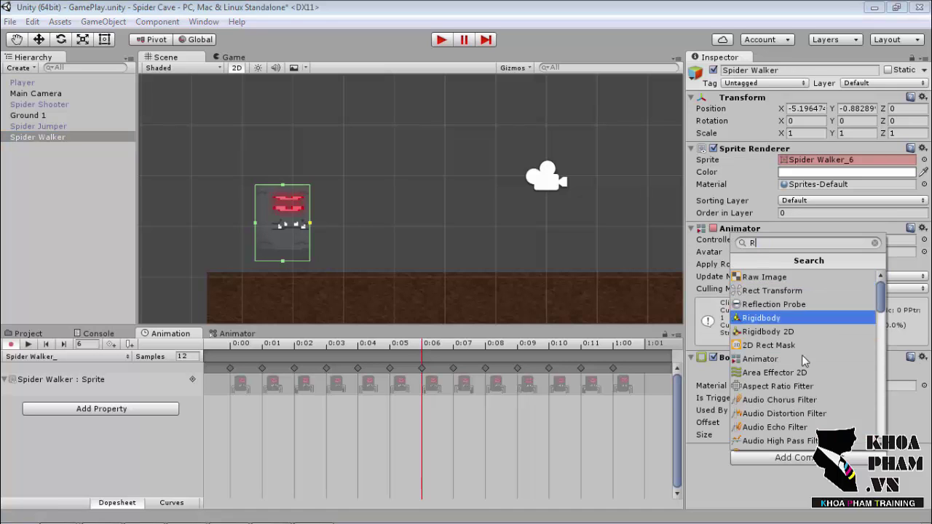
{"action": "type", "text": "i"}
{"action": "left_click", "coordinate": [768, 290]}
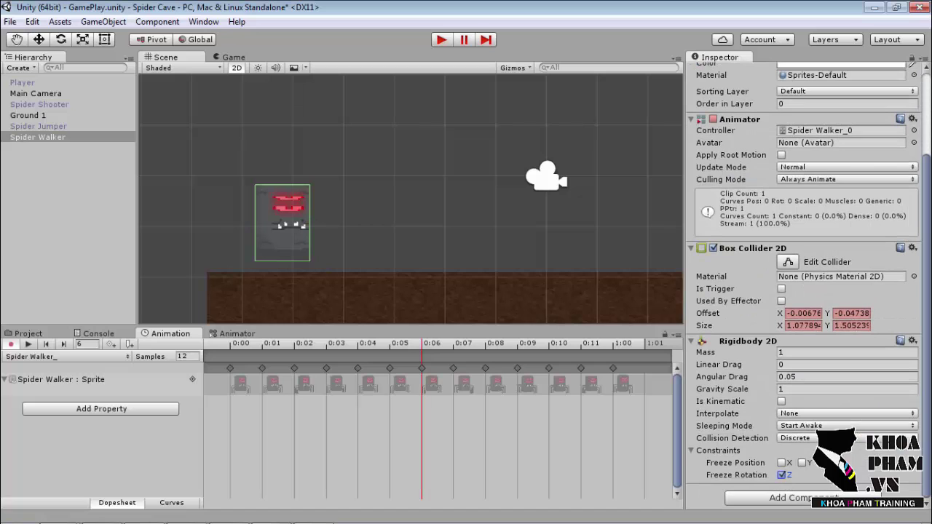
{"action": "scroll", "coordinate": [930, 266], "scroll_direction": "up", "scroll_amount": 5}
Save the scene and make Spider Walker a prefab in Prefabs/Spider Prefabs/Spider Walker
{"action": "left_click", "coordinate": [10, 21]}
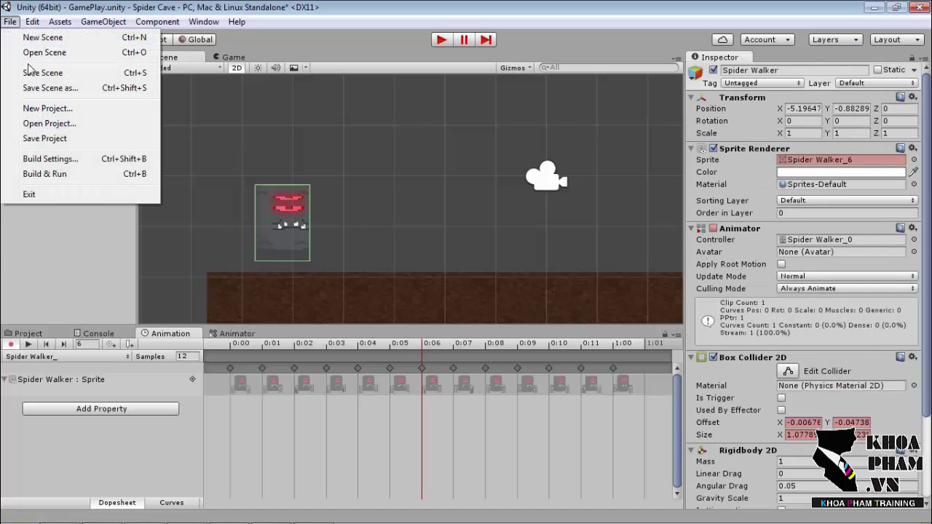
{"action": "left_click", "coordinate": [63, 136]}
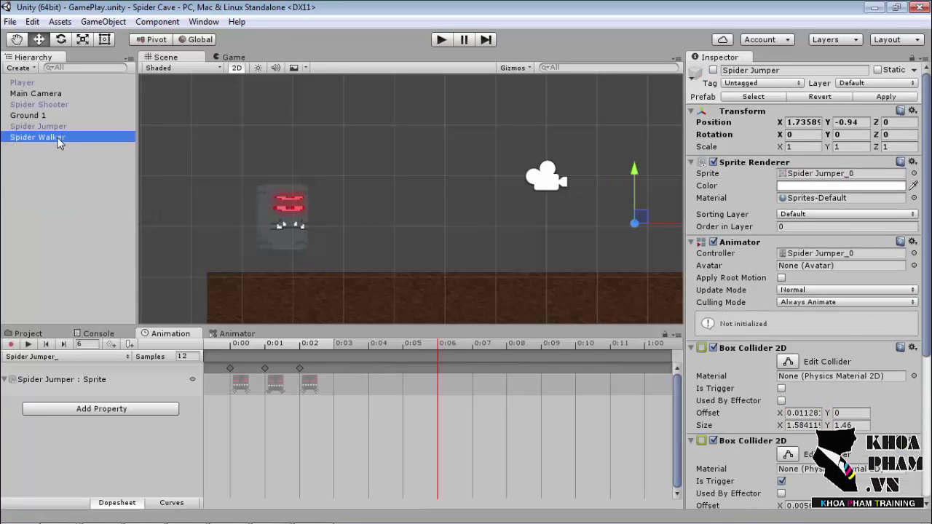
{"action": "left_click", "coordinate": [29, 333]}
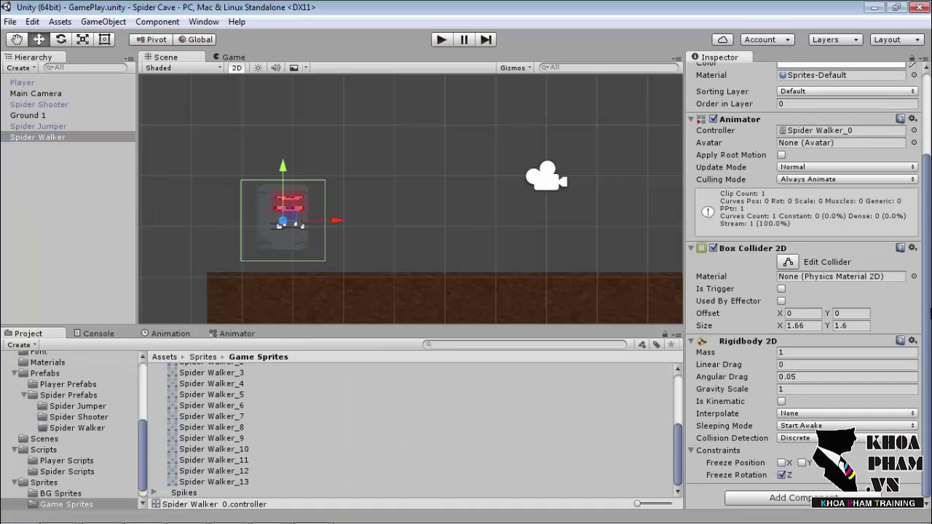
{"action": "left_click", "coordinate": [165, 356]}
{"action": "scroll", "coordinate": [146, 400], "scroll_direction": "up", "scroll_amount": 2}
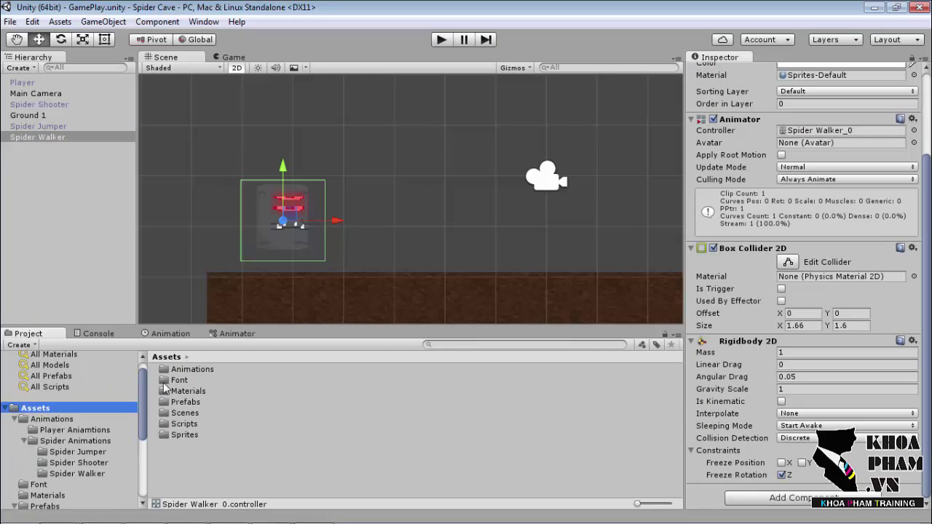
{"action": "left_click", "coordinate": [186, 404]}
{"action": "double_click", "coordinate": [187, 405]}
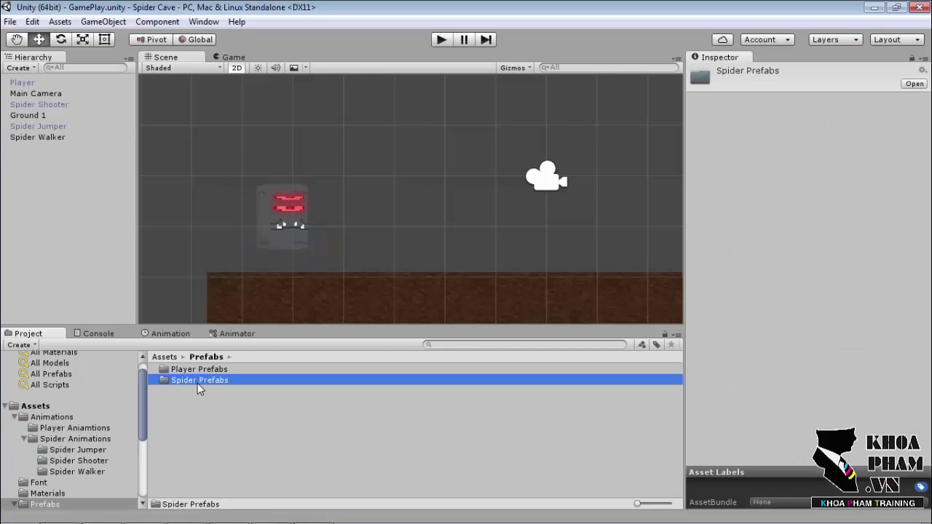
{"action": "double_click", "coordinate": [197, 383]}
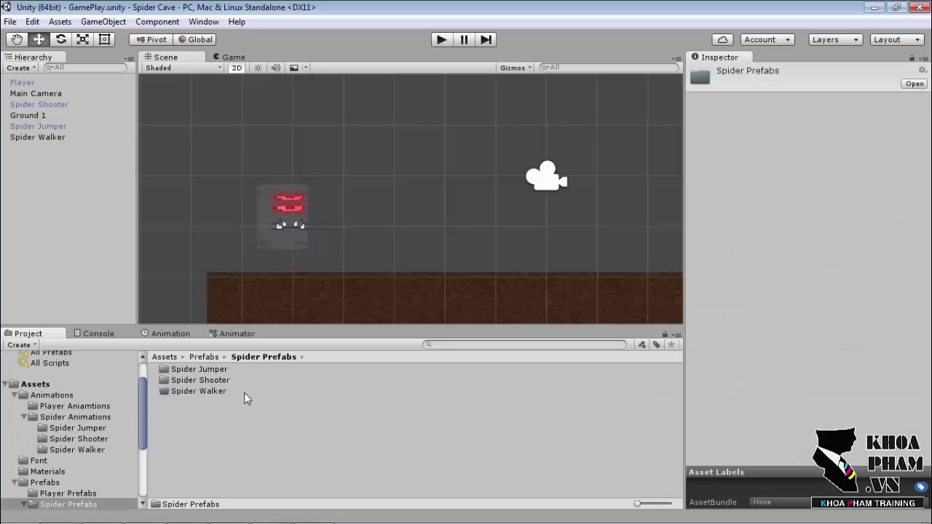
{"action": "double_click", "coordinate": [244, 391]}
{"action": "left_click_drag", "start_coordinate": [37, 137], "coordinate": [204, 407]}
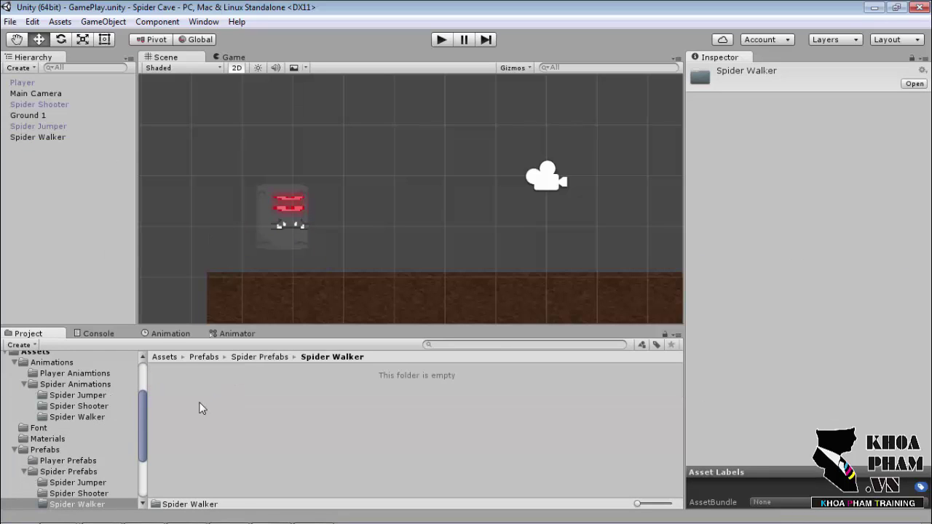
{"action": "mouse_move", "coordinate": [143, 403]}
{"action": "left_mouse_down"}
{"action": "mouse_move", "coordinate": [146, 383]}
{"action": "mouse_move", "coordinate": [159, 454]}
{"action": "left_mouse_up"}
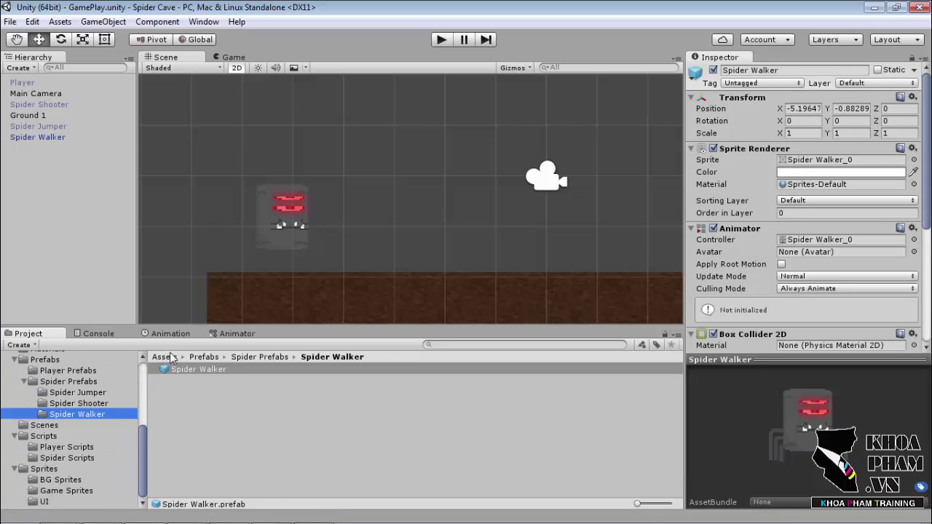
Create a C# script named SpiderWalker in Assets/Scripts/Spider Scripts
{"action": "left_click", "coordinate": [163, 356]}
{"action": "double_click", "coordinate": [188, 425]}
{"action": "double_click", "coordinate": [210, 380]}
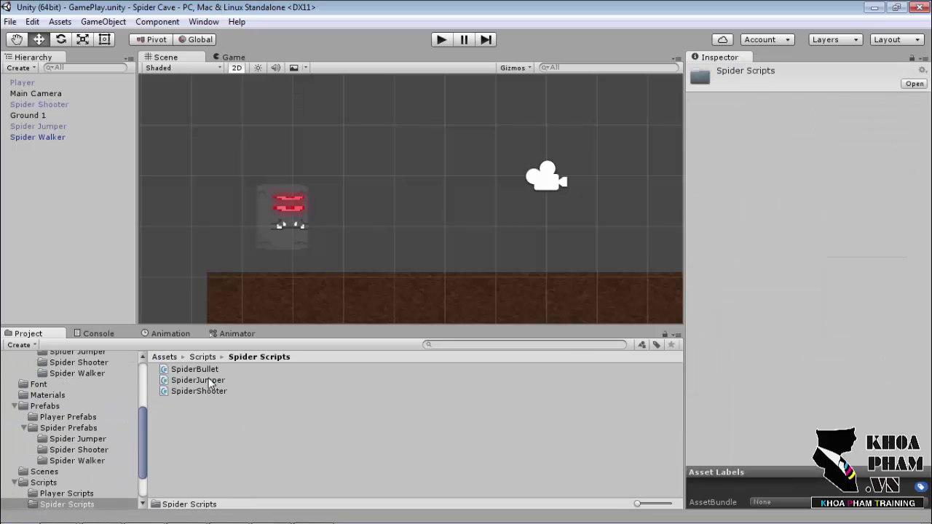
{"action": "right_click", "coordinate": [233, 409]}
{"action": "mouse_move", "coordinate": [378, 178]}
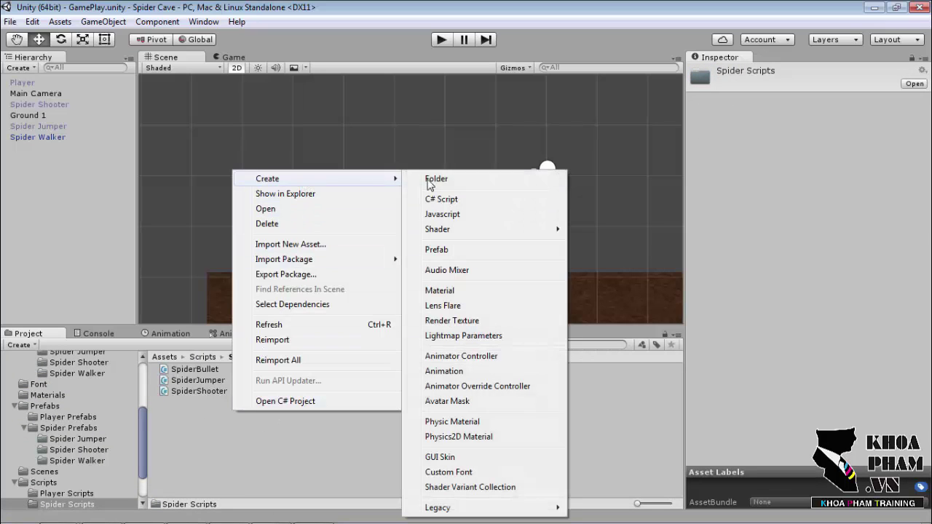
{"action": "left_click", "coordinate": [462, 195]}
{"action": "type", "text": "SpiderWalker"}
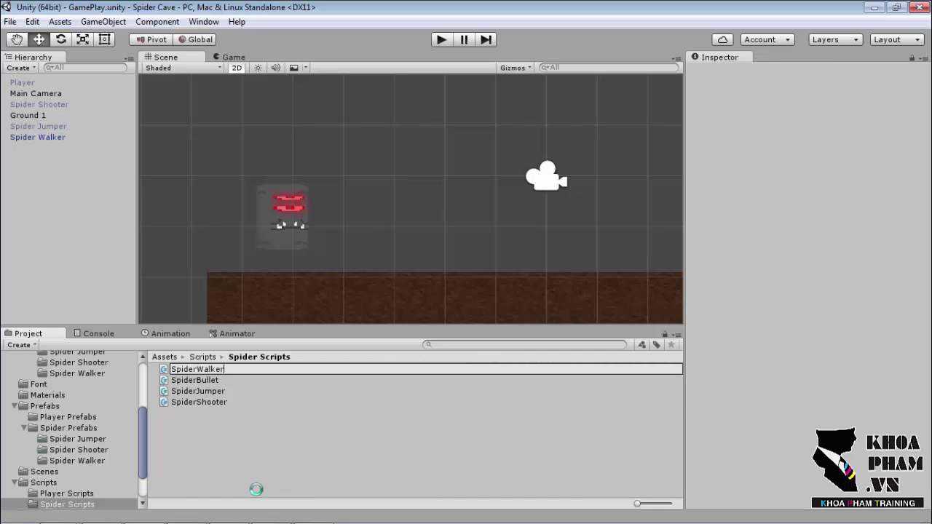
{"action": "key", "text": "Return"}
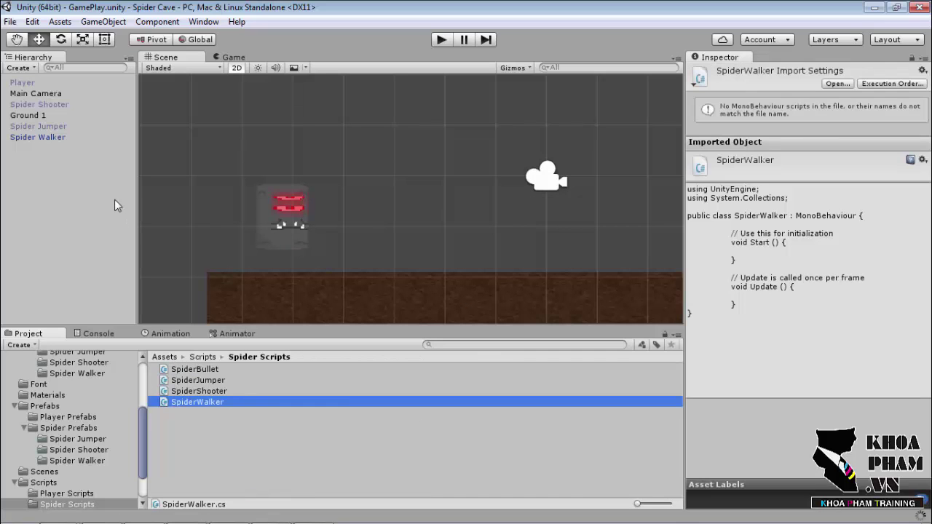
{"action": "left_click", "coordinate": [59, 138]}
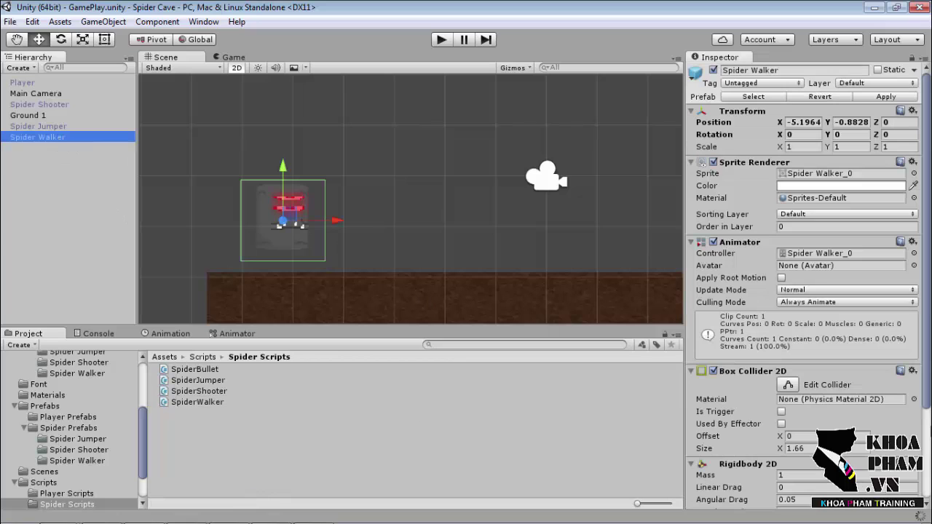
Attach the SpiderWalker script to Spider Walker and apply the change to its prefab
{"action": "scroll", "coordinate": [928, 401], "scroll_direction": "down", "scroll_amount": 3}
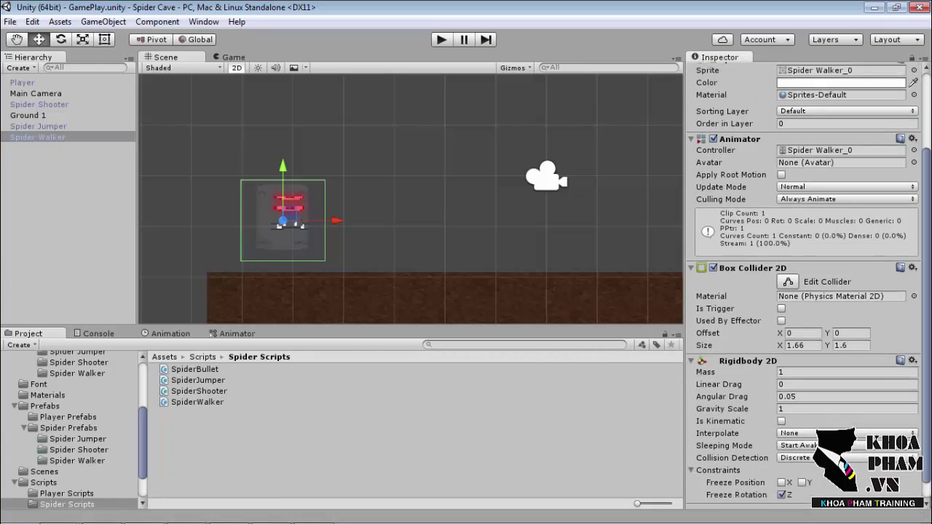
{"action": "scroll", "coordinate": [928, 400], "scroll_direction": "down", "scroll_amount": 1}
{"action": "left_click", "coordinate": [804, 498]}
{"action": "type", "text": "S"}
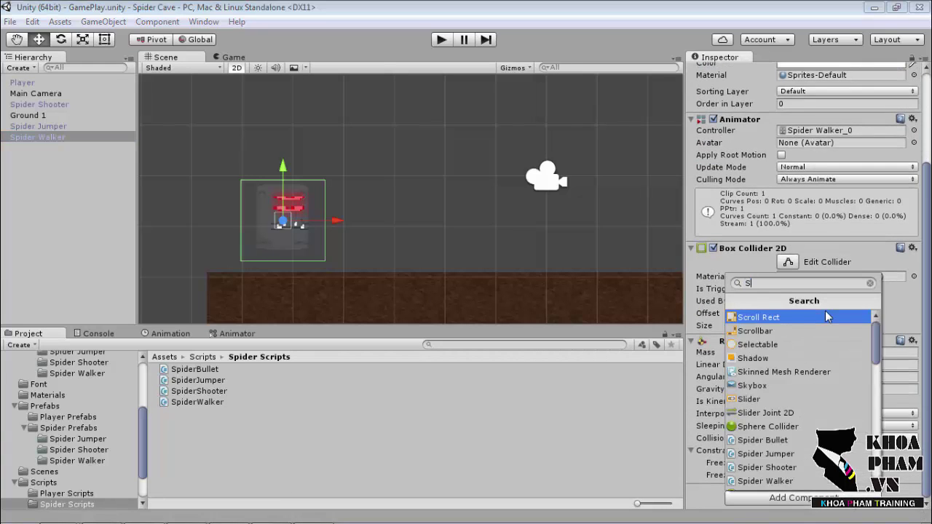
{"action": "type", "text": "pi"}
{"action": "left_click", "coordinate": [779, 358]}
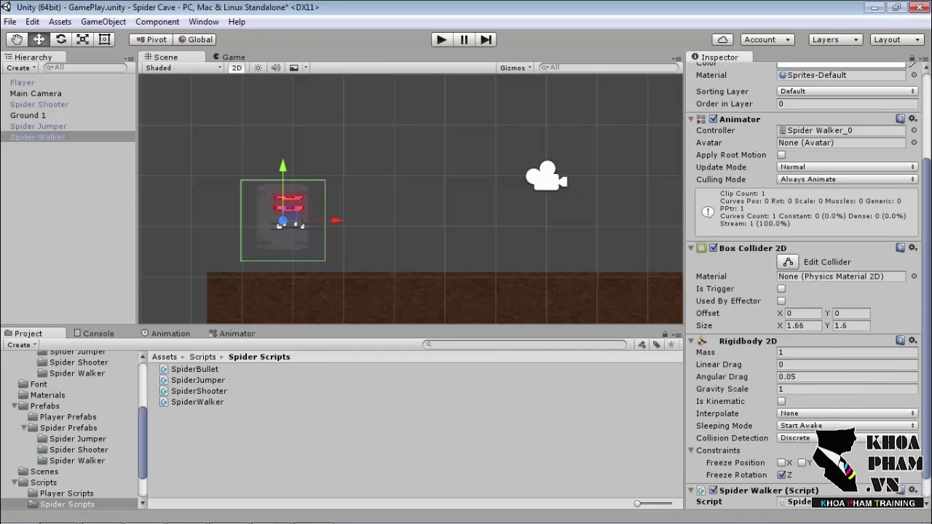
{"action": "scroll", "coordinate": [873, 182], "scroll_direction": "up", "scroll_amount": 5}
{"action": "left_click", "coordinate": [894, 98]}
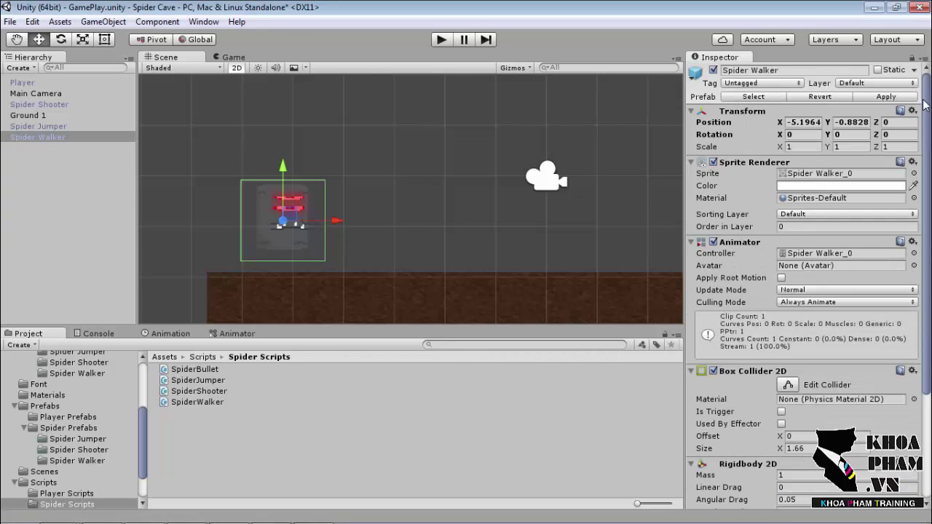
Open SpiderWalker.cs in MonoDevelop from the component's Script field
{"action": "scroll", "coordinate": [926, 107], "scroll_direction": "down", "scroll_amount": 3}
{"action": "scroll", "coordinate": [926, 107], "scroll_direction": "down", "scroll_amount": 2}
{"action": "left_click", "coordinate": [808, 477]}
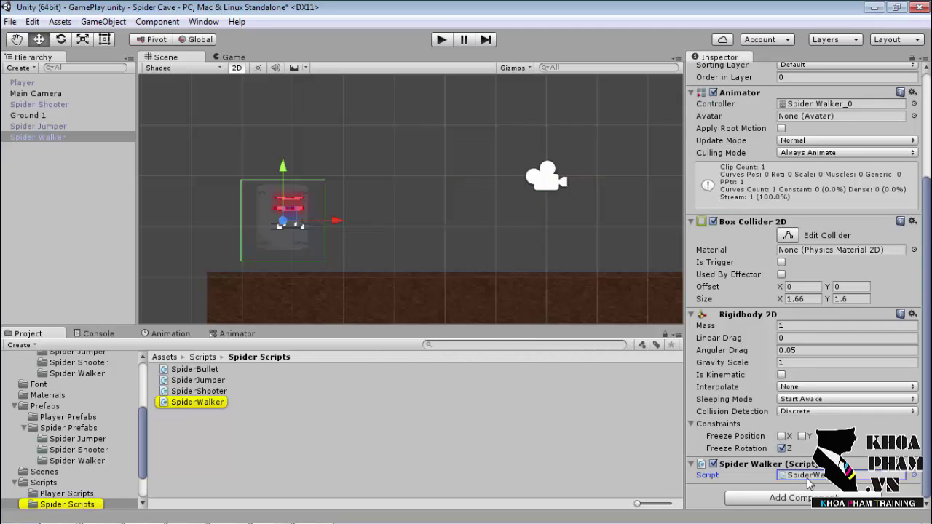
{"action": "double_click", "coordinate": [808, 477]}
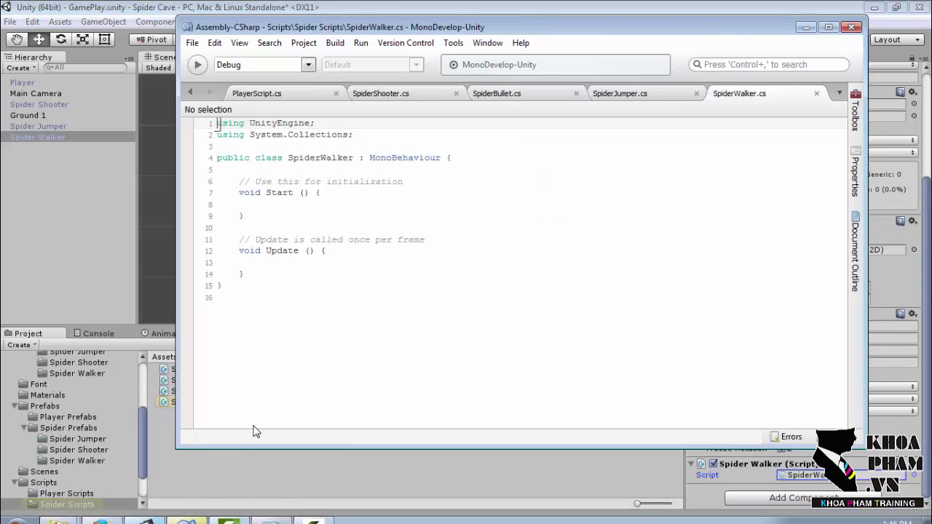
Insert a new line after line 5 of SpiderWalker and start typing public float speed = 1f
{"action": "left_click", "coordinate": [828, 26]}
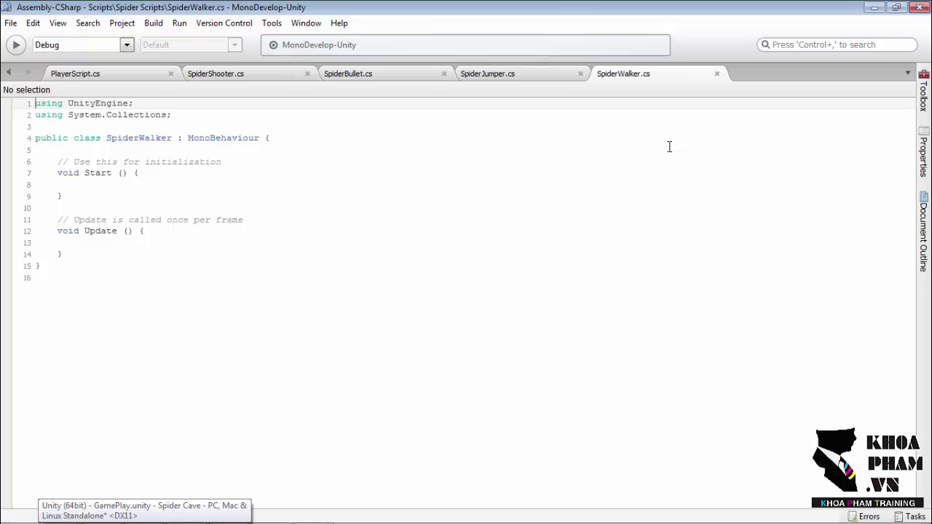
{"action": "left_click", "coordinate": [116, 150]}
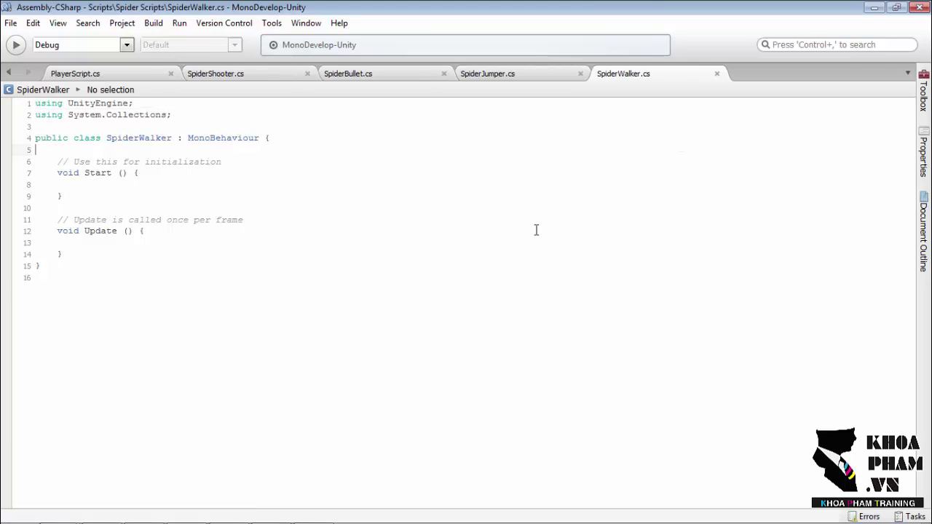
{"action": "key", "text": "Return"}
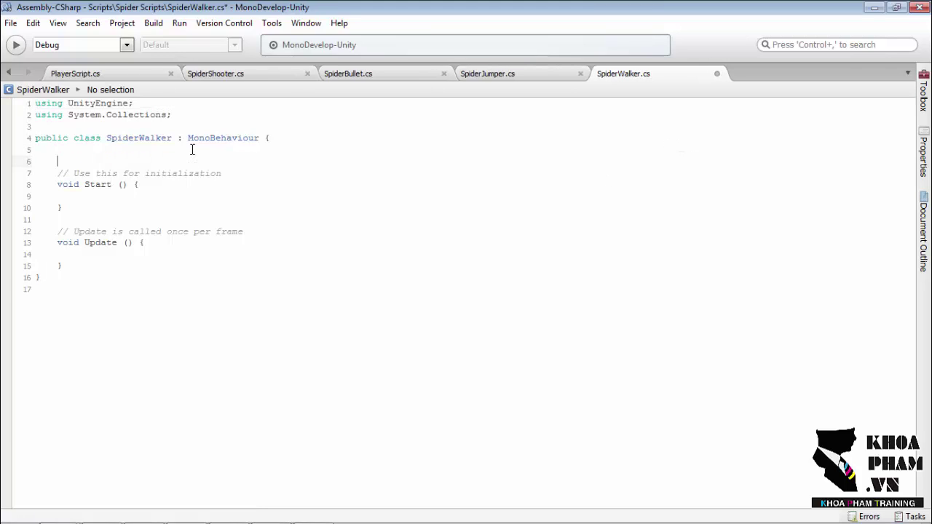
{"action": "type", "text": "pri"}
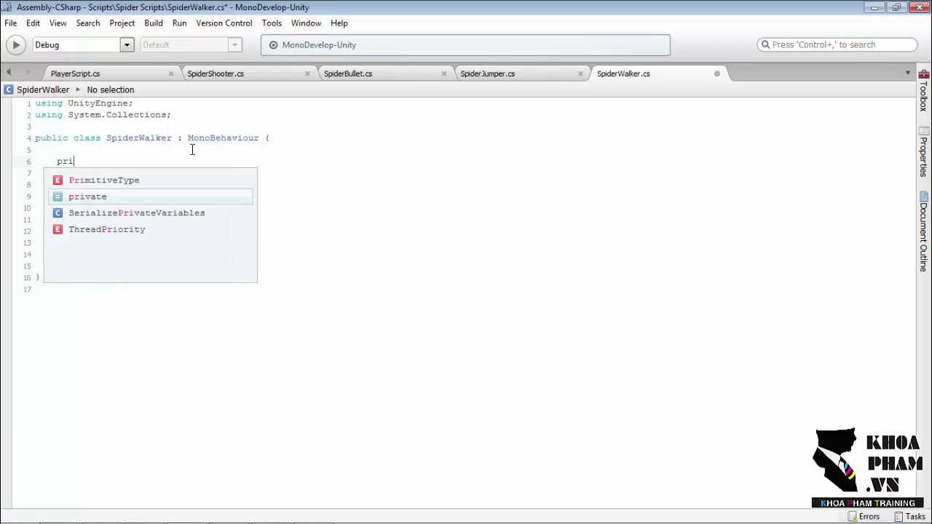
{"action": "type", "text": "v"}
{"action": "key", "text": "Return"}
{"action": "key", "text": "BackSpace"}
{"action": "key", "text": "BackSpace"}
{"action": "key", "text": "BackSpace"}
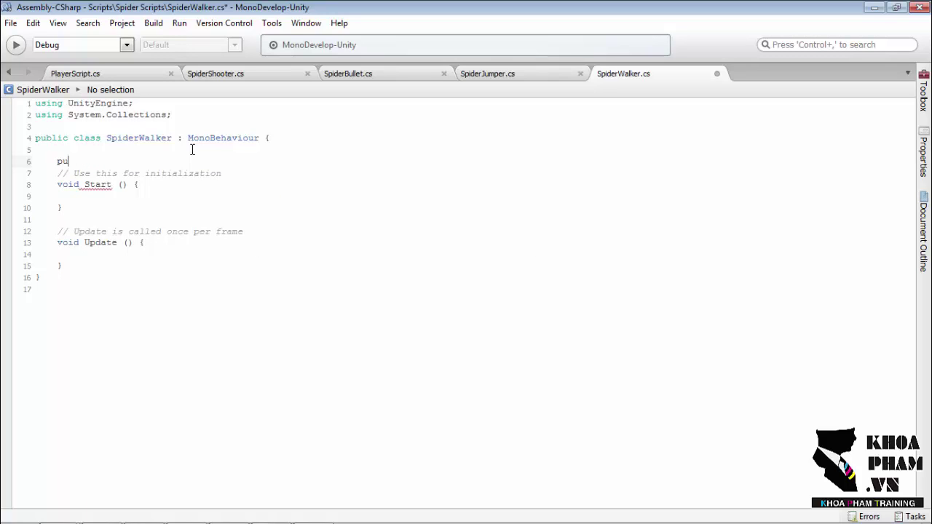
{"action": "type", "text": "b"}
{"action": "key", "text": "Return"}
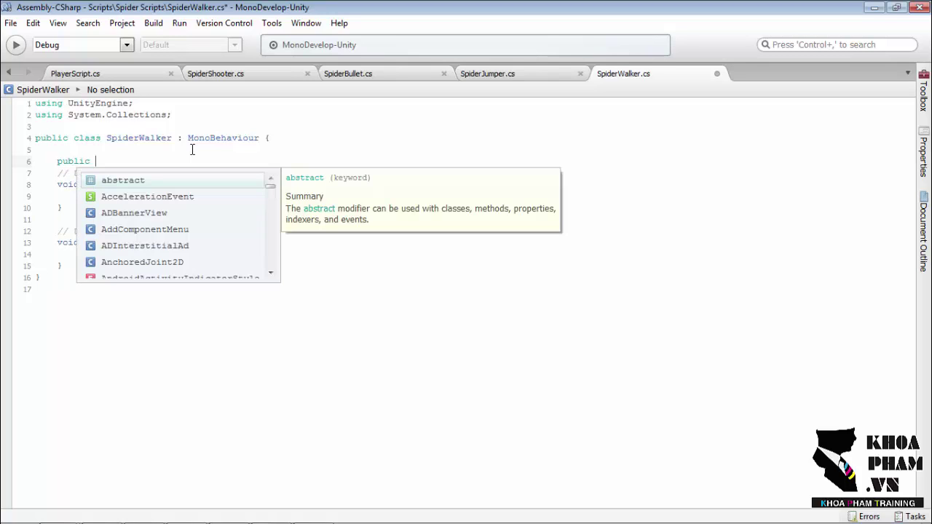
{"action": "type", "text": "float speed = 1f;"}
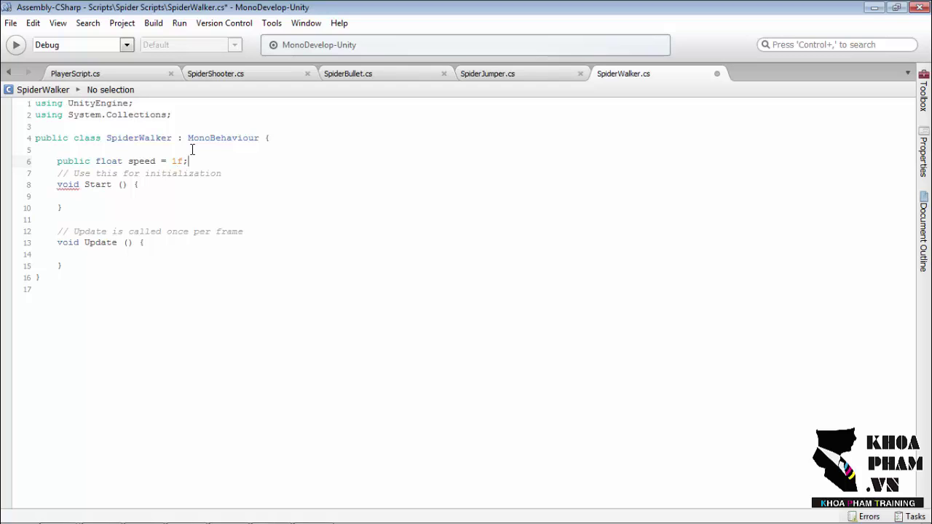
Declare a private Rigidbody2D myBody field and add an empty void Awake() method
{"action": "key", "text": "Return"}
{"action": "key", "text": "Return"}
{"action": "type", "text": "private "}
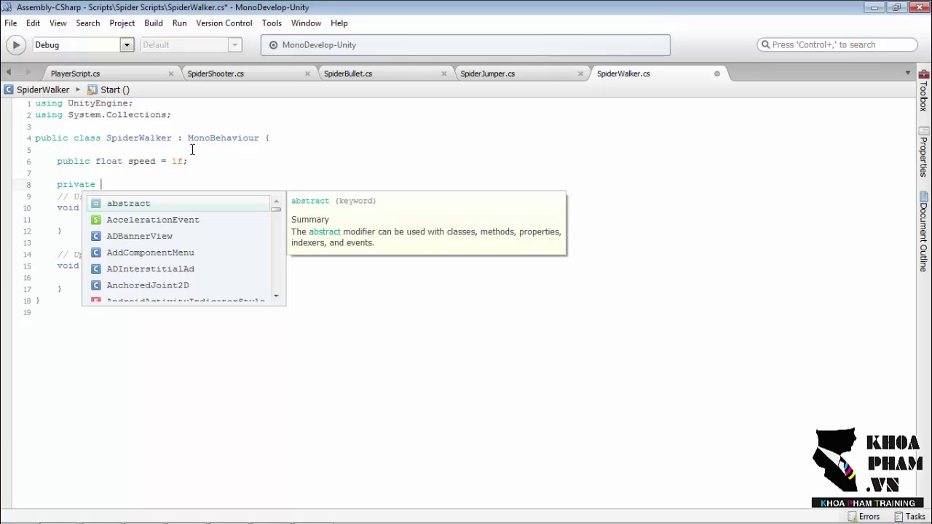
{"action": "type", "text": "Rigidbody2D myBi"}
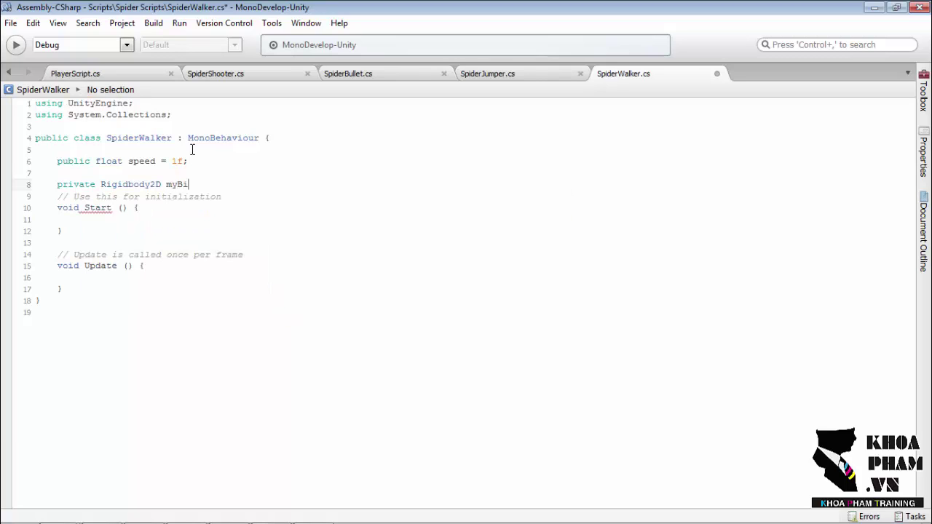
{"action": "key", "text": "Return"}
{"action": "key", "text": "Return"}
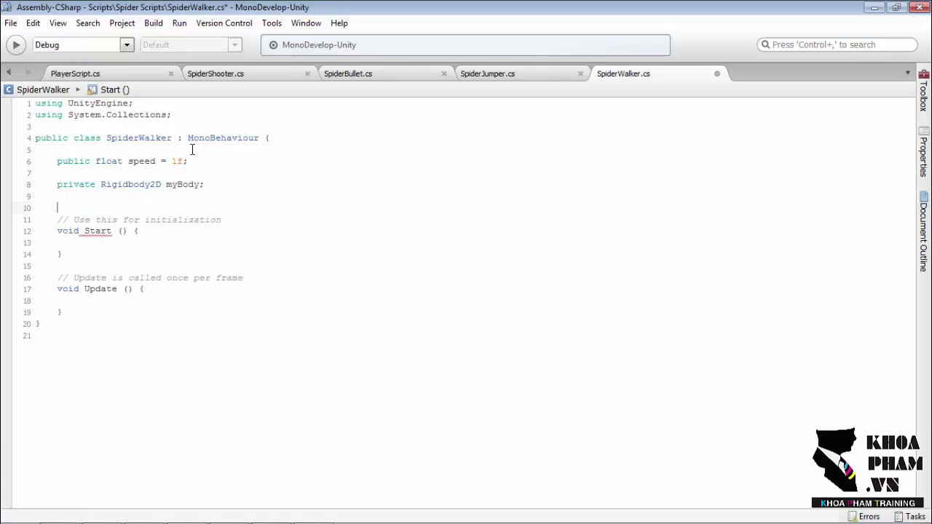
{"action": "type", "text": "void Awake("}
{"action": "type", "text": "{"}
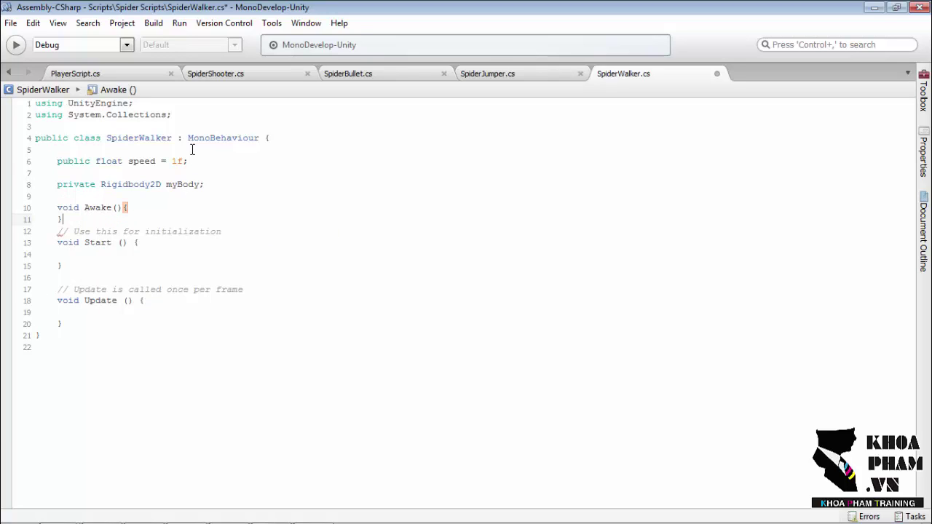
{"action": "key", "text": "Return"}
Inside Awake, assign myBody = GetComponent<Rigidbody2D>(); using autocomplete
{"action": "type", "text": "my"}
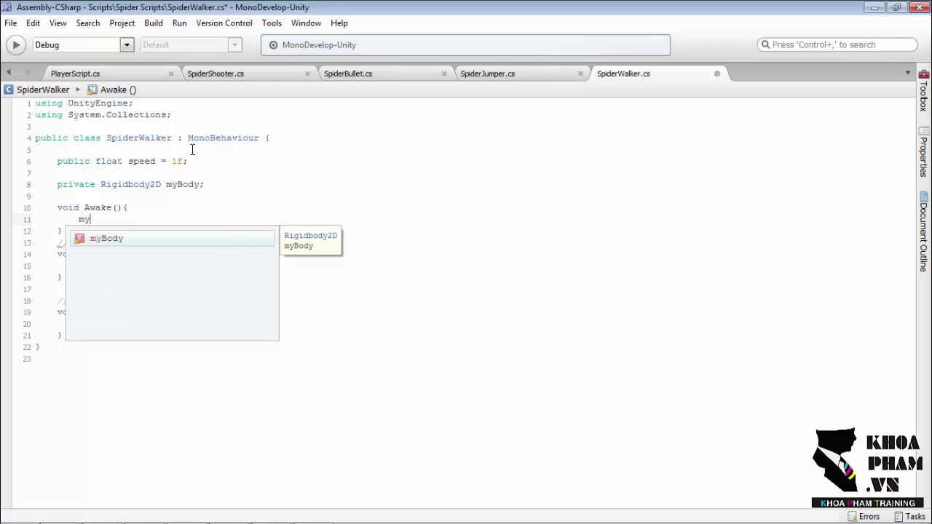
{"action": "key", "text": "Return"}
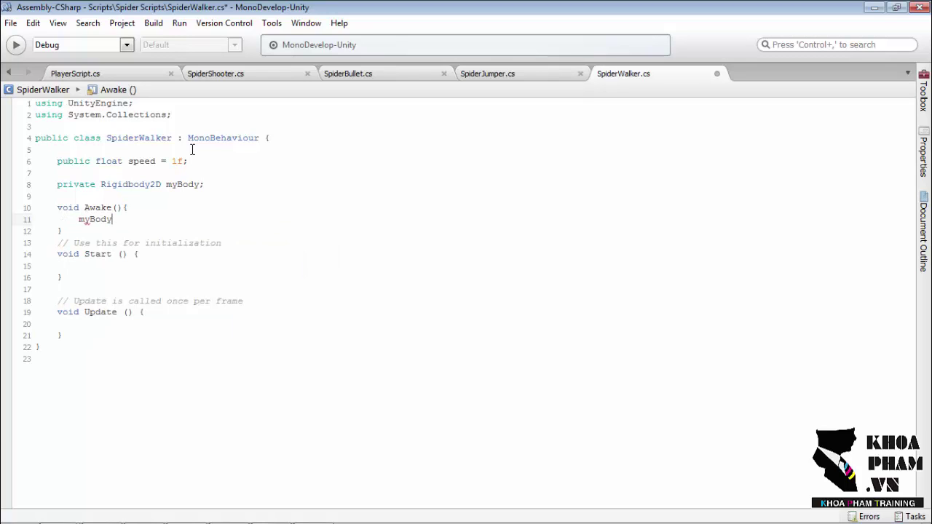
{"action": "type", "text": " = GetC"}
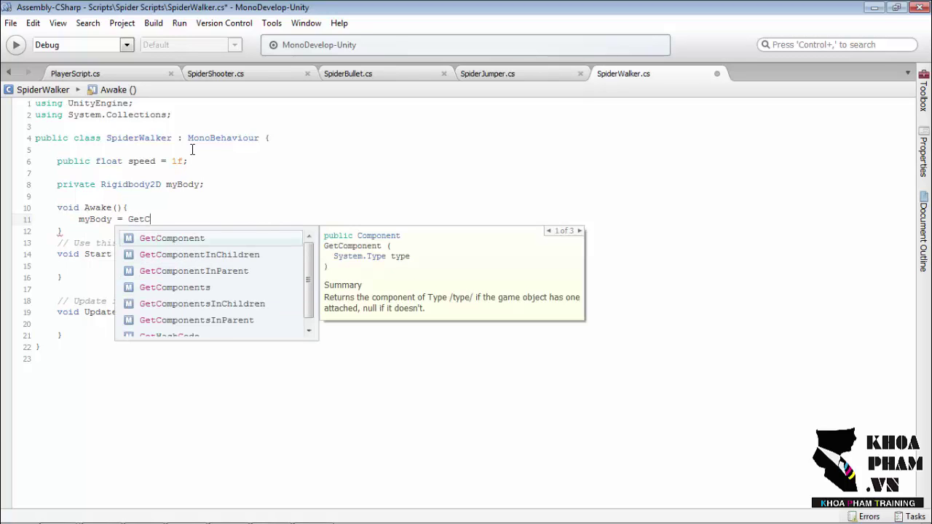
{"action": "key", "text": "Return"}
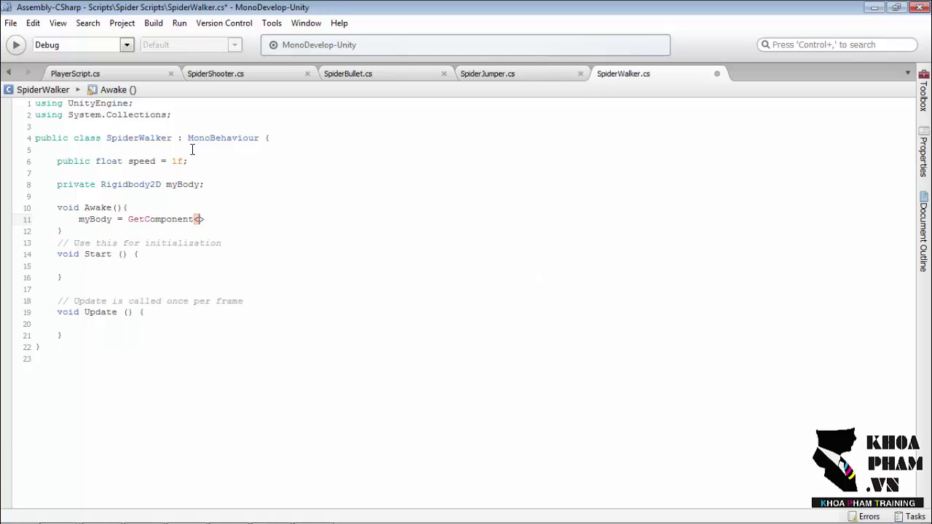
{"action": "type", "text": "Rig"}
{"action": "key", "text": "Return"}
{"action": "type", "text": "()"}
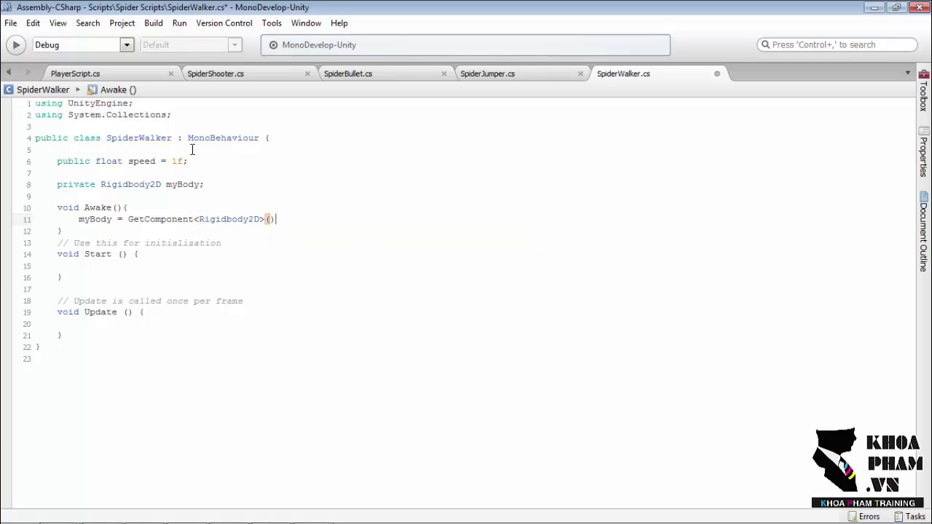
{"action": "type", "text": ";"}
{"action": "left_click", "coordinate": [189, 285]}
{"action": "left_click", "coordinate": [112, 334]}
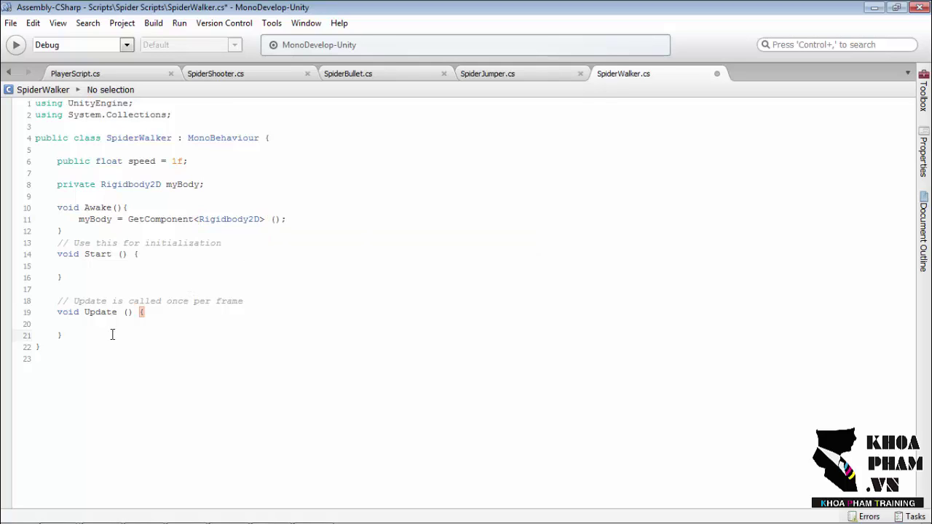
Add a Move() method setting myBody.velocity to new Vector2(transform.localScale.x, 0)
{"action": "key", "text": "Return"}
{"action": "key", "text": "Return"}
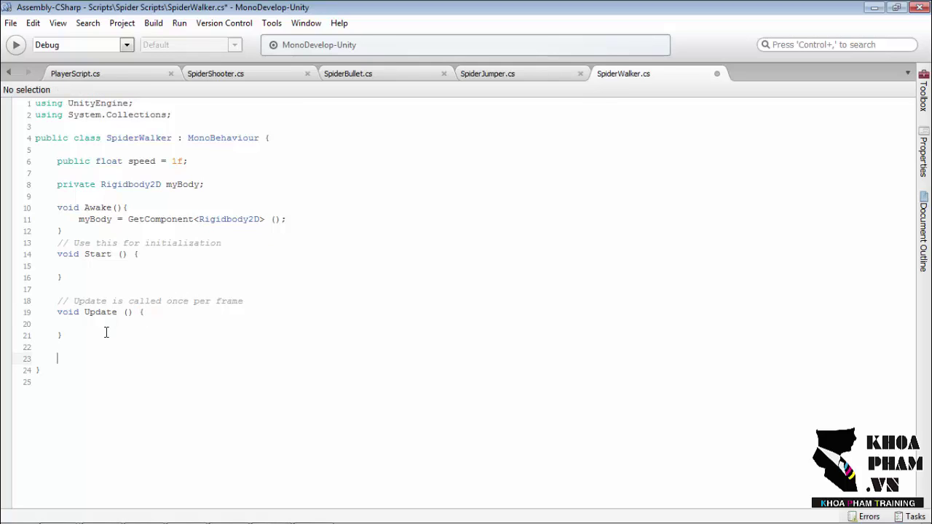
{"action": "type", "text": "void Move"}
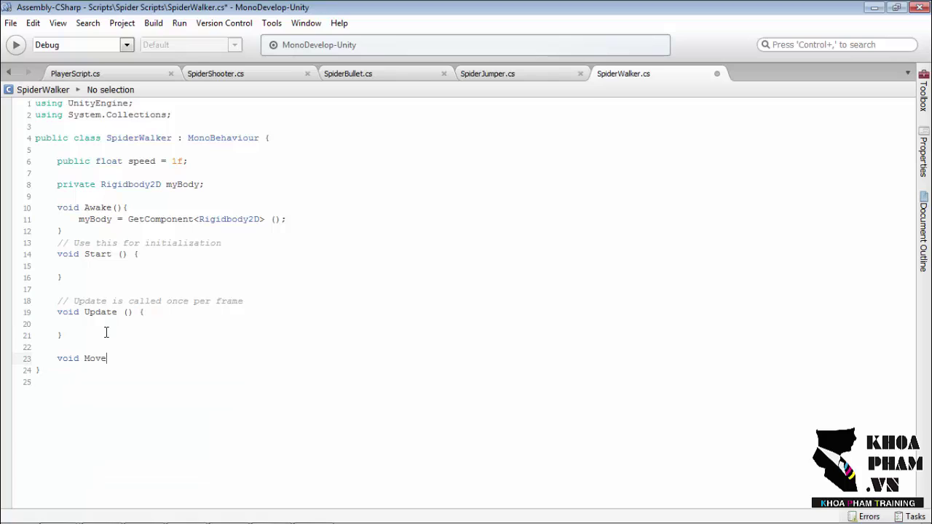
{"action": "type", "text": "("}
{"action": "type", "text": "){"}
{"action": "key", "text": "Return"}
{"action": "type", "text": "my"}
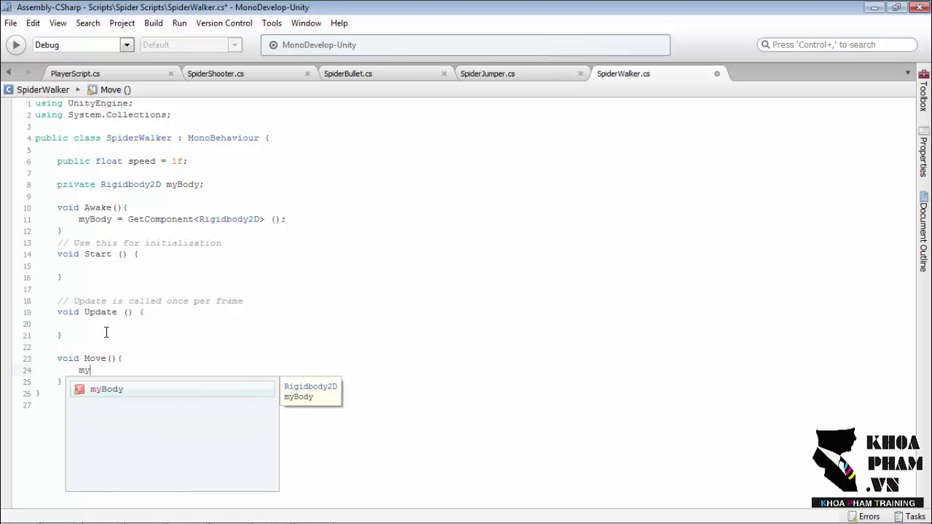
{"action": "key", "text": "Return"}
{"action": "type", "text": ".ve"}
{"action": "key", "text": "Return"}
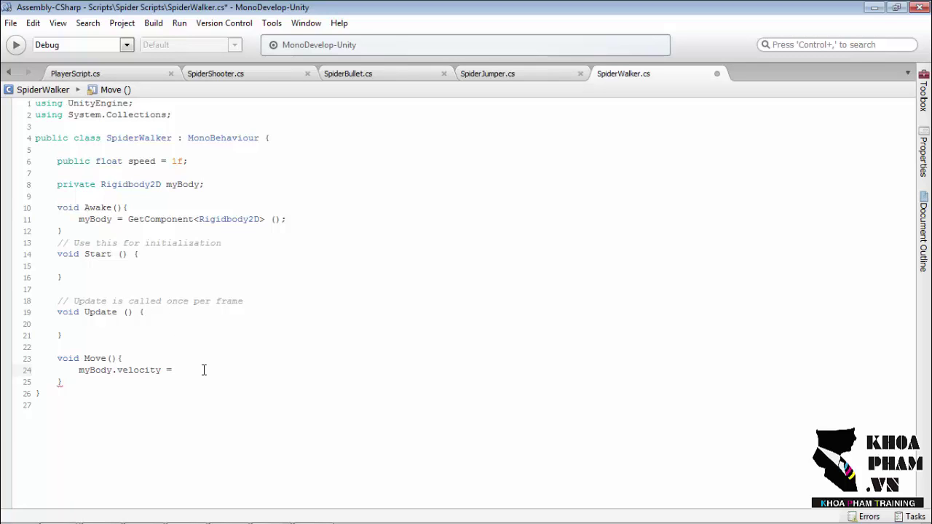
{"action": "type", "text": "new Ve"}
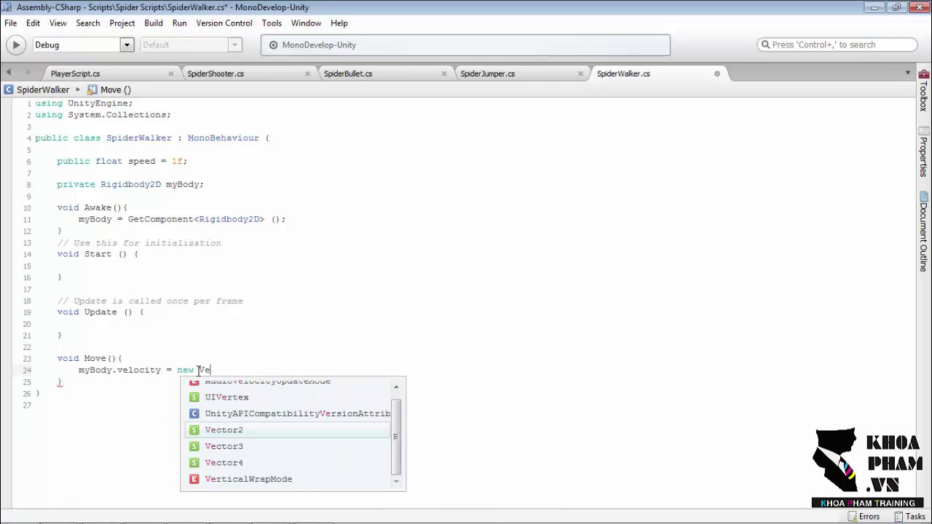
{"action": "type", "text": "ctor2()"}
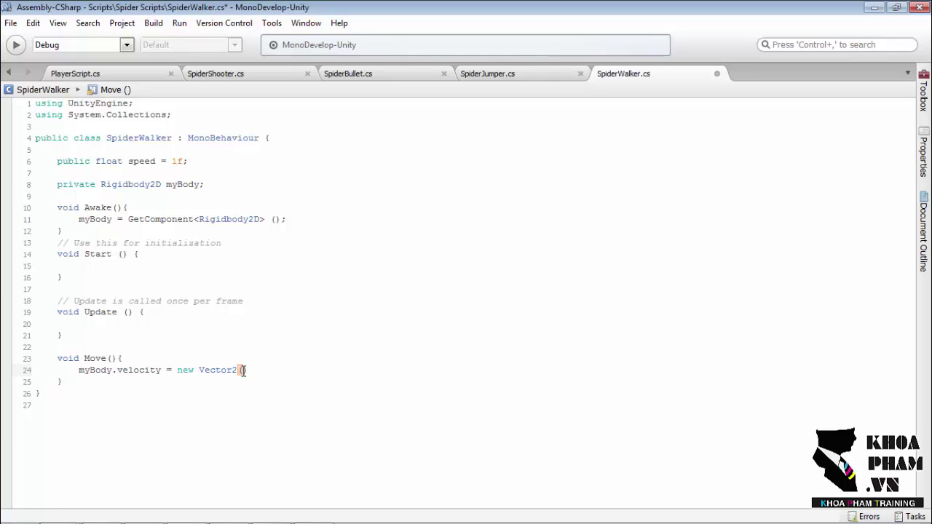
{"action": "type", "text": "ttr"}
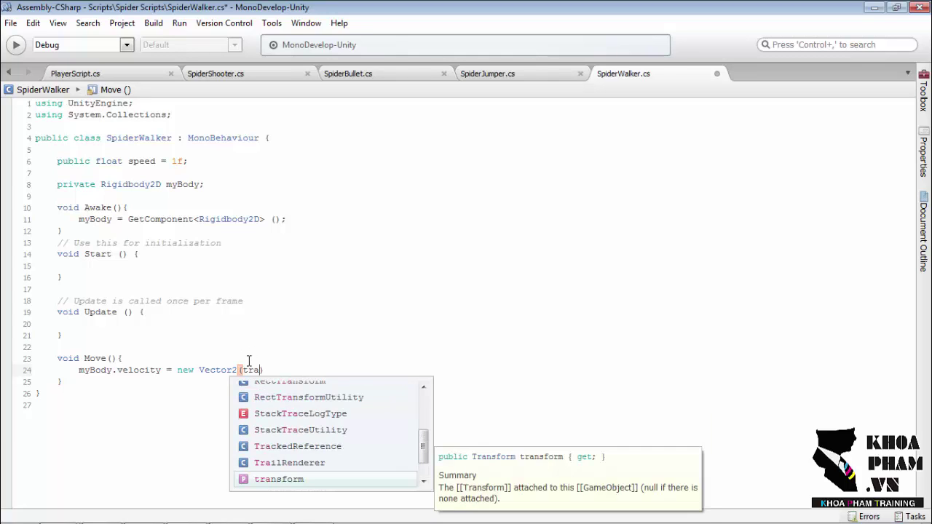
{"action": "key", "text": "Return"}
{"action": "type", "text": ".lo"}
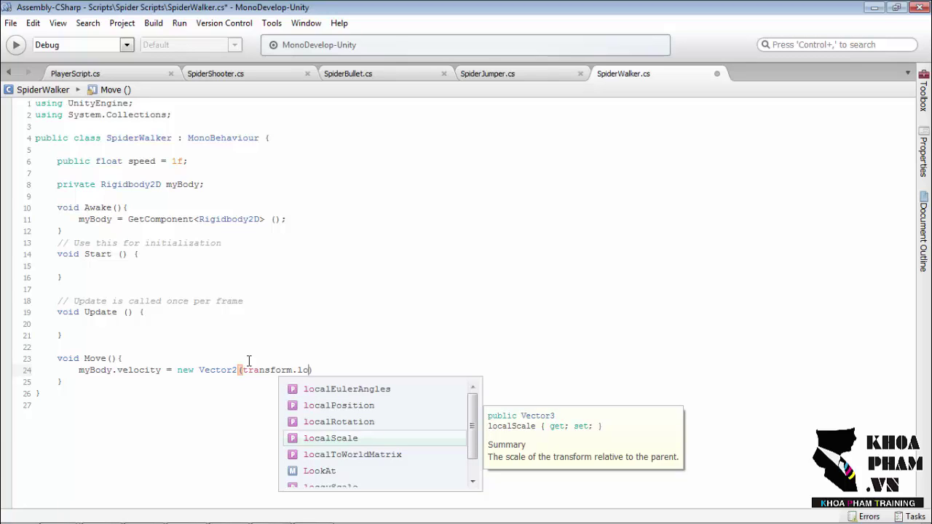
{"action": "type", "text": "S"}
{"action": "key", "text": "Return"}
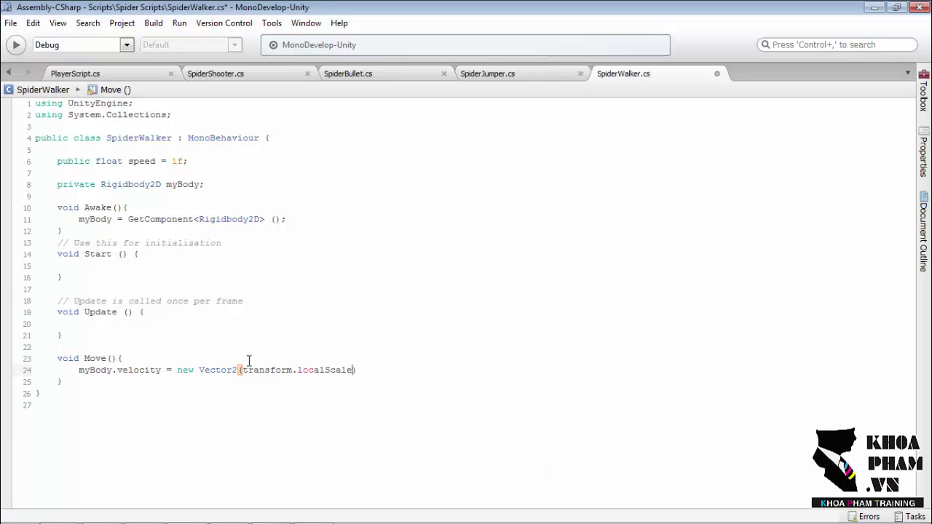
{"action": "type", "text": ".x,0"}
Multiply the velocity by speed and rename Update to FixedUpdate
{"action": "left_click", "coordinate": [393, 370]}
{"action": "type", "text": "s"}
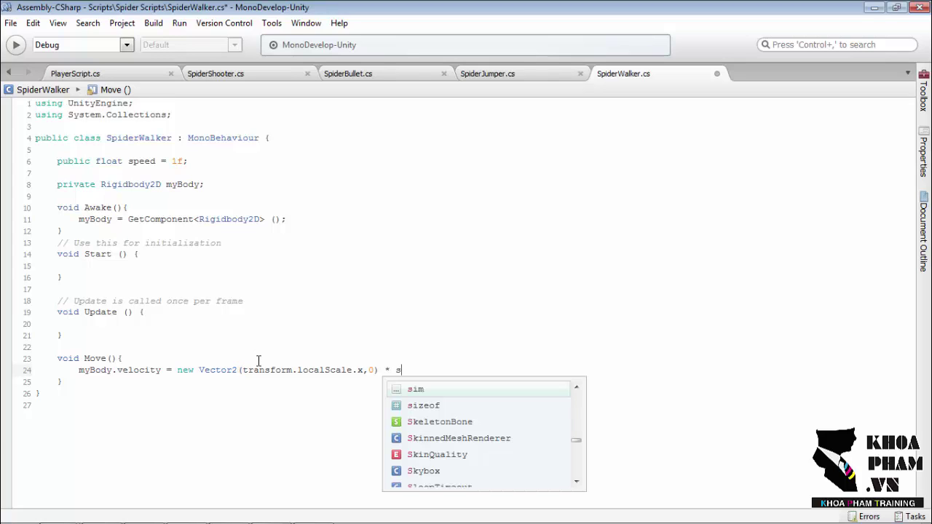
{"action": "type", "text": "pe"}
{"action": "key", "text": "Return"}
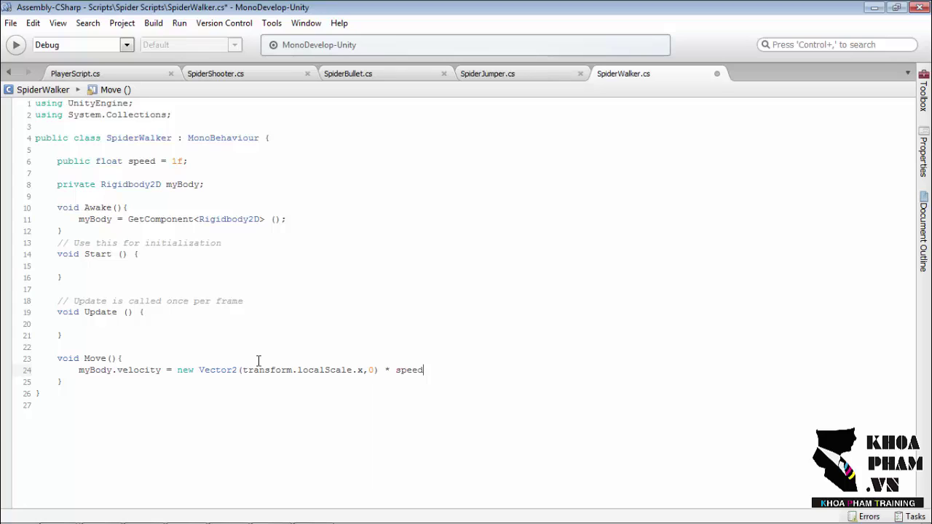
{"action": "type", "text": ";"}
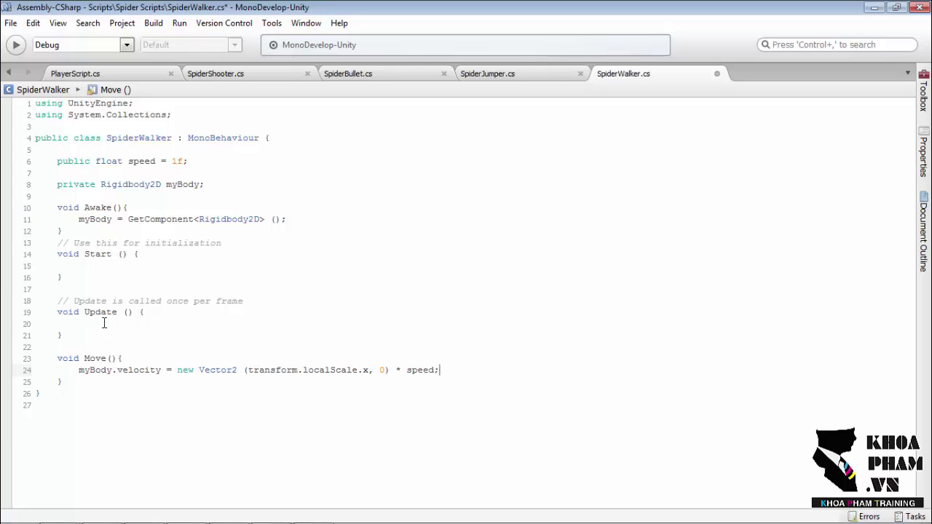
{"action": "left_click", "coordinate": [85, 312]}
{"action": "type", "text": "Fixed"}
Add a Move(); call inside FixedUpdate's body
{"action": "double_click", "coordinate": [110, 313]}
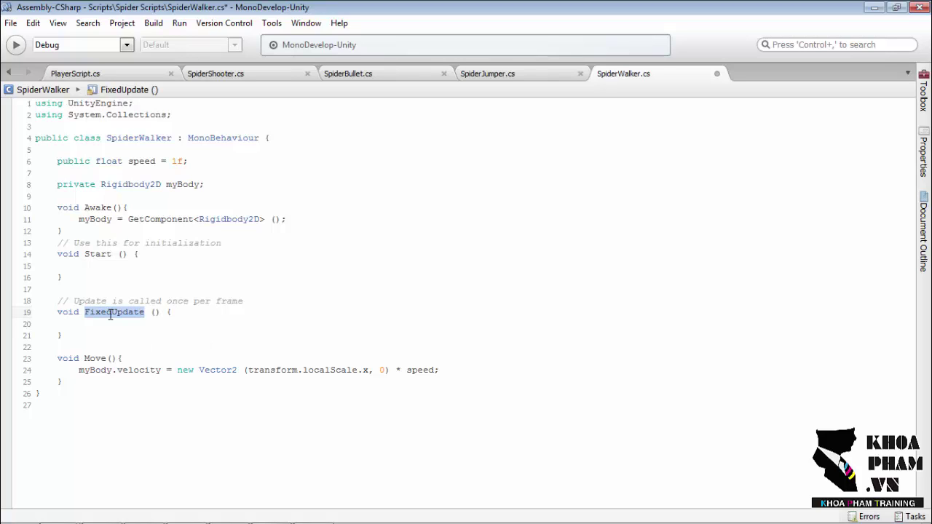
{"action": "left_click", "coordinate": [128, 329]}
{"action": "double_click", "coordinate": [123, 314]}
{"action": "left_click", "coordinate": [119, 313]}
{"action": "left_click", "coordinate": [121, 326]}
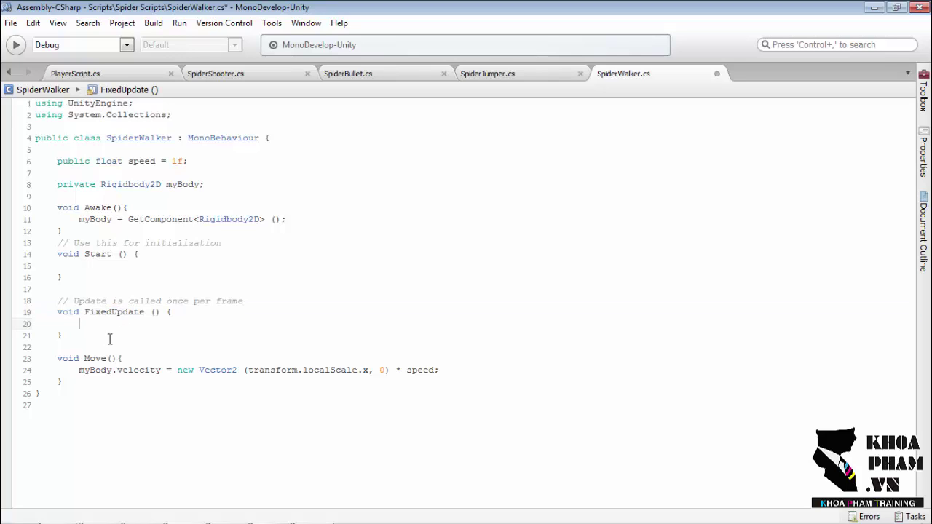
{"action": "left_click", "coordinate": [122, 324]}
{"action": "double_click", "coordinate": [84, 313]}
{"action": "left_click", "coordinate": [140, 334]}
{"action": "double_click", "coordinate": [120, 313]}
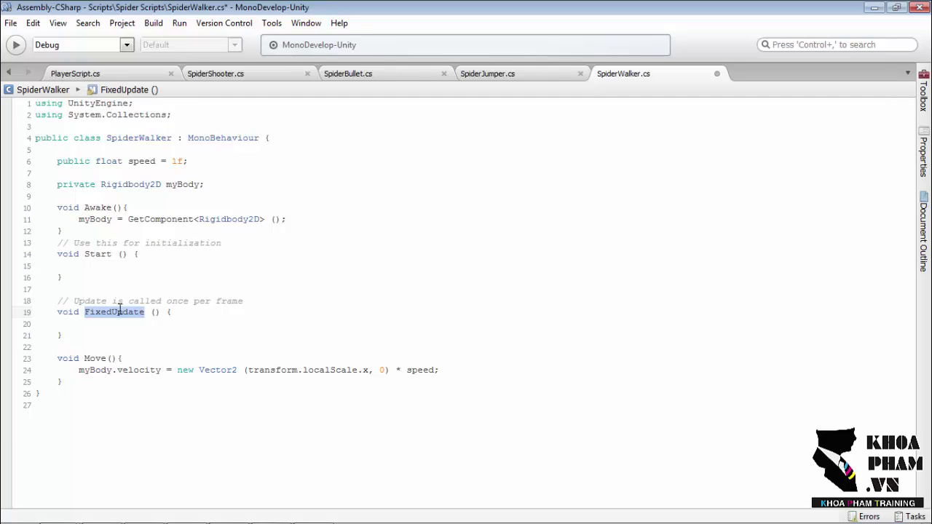
{"action": "left_click", "coordinate": [129, 324]}
{"action": "type", "text": "Move"}
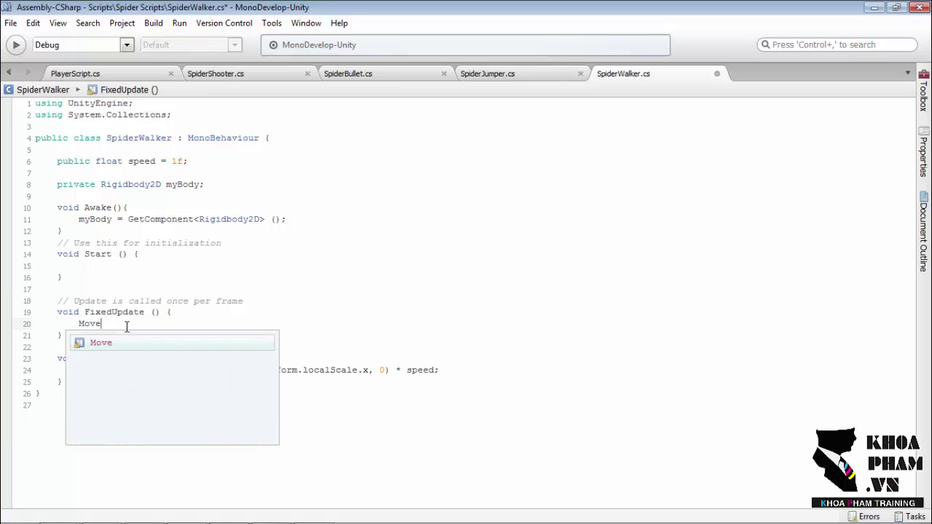
{"action": "key", "text": "Escape"}
{"action": "type", "text": " ();"}
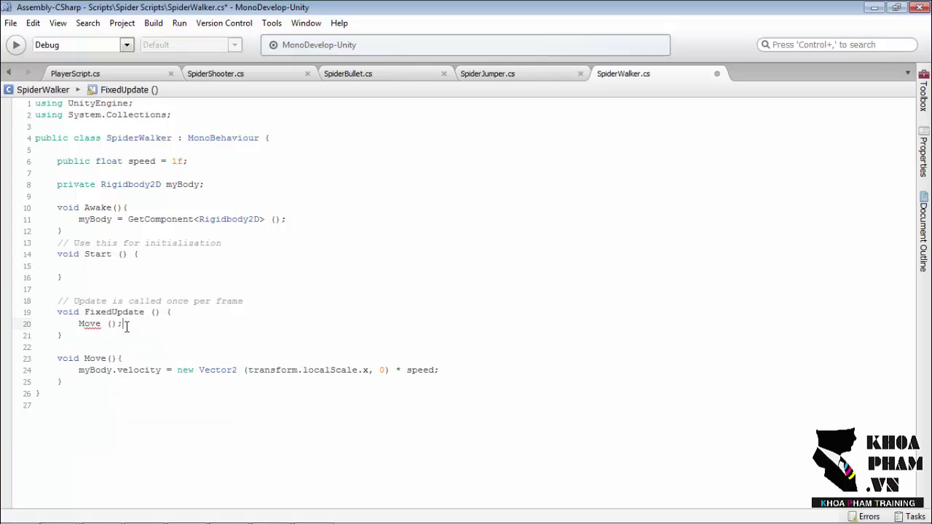
Save all edited scripts with File > Save All
{"action": "key", "text": "ctrl+End"}
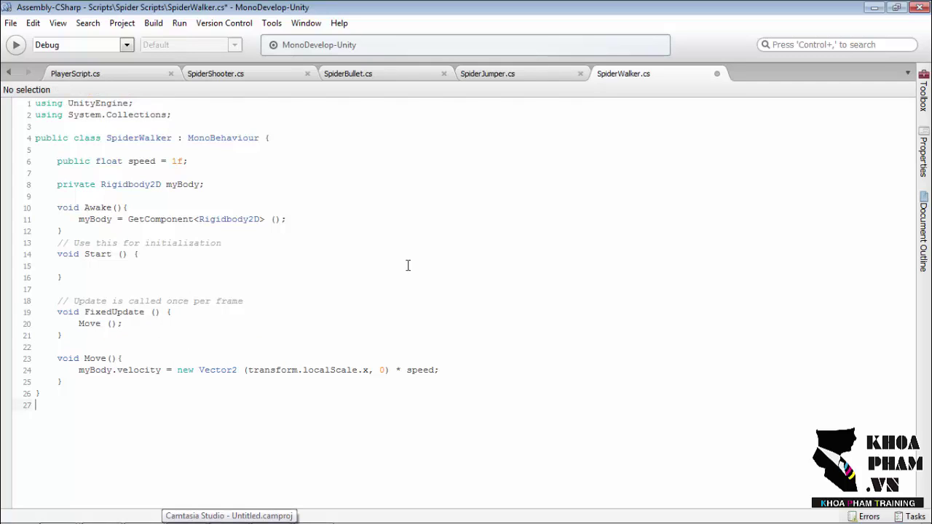
{"action": "left_click", "coordinate": [11, 23]}
{"action": "left_click", "coordinate": [29, 104]}
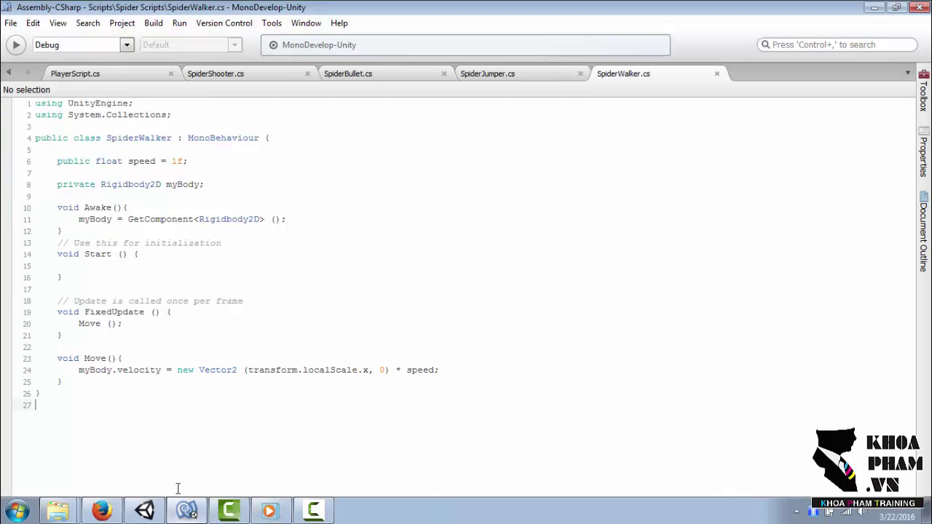
Back in Unity, after a brief test run, set the Rigidbody 2D Gravity Scale to 3
{"action": "left_click", "coordinate": [144, 510]}
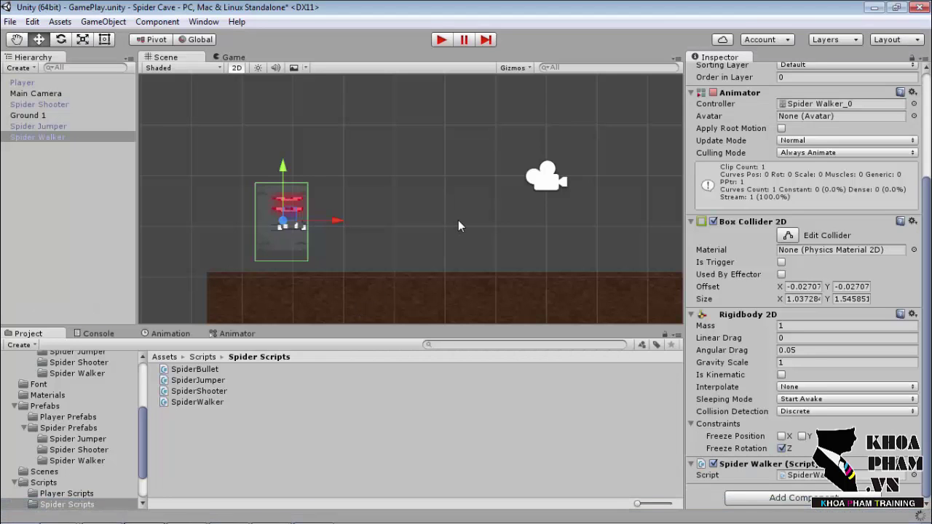
{"action": "left_click", "coordinate": [448, 41]}
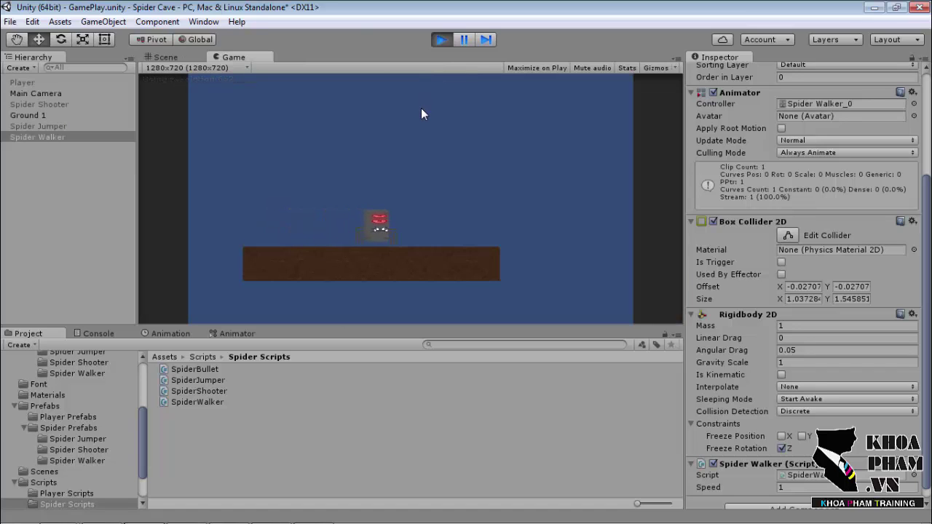
{"action": "left_click", "coordinate": [441, 39]}
{"action": "left_click_drag", "start_coordinate": [925, 238], "coordinate": [930, 331]}
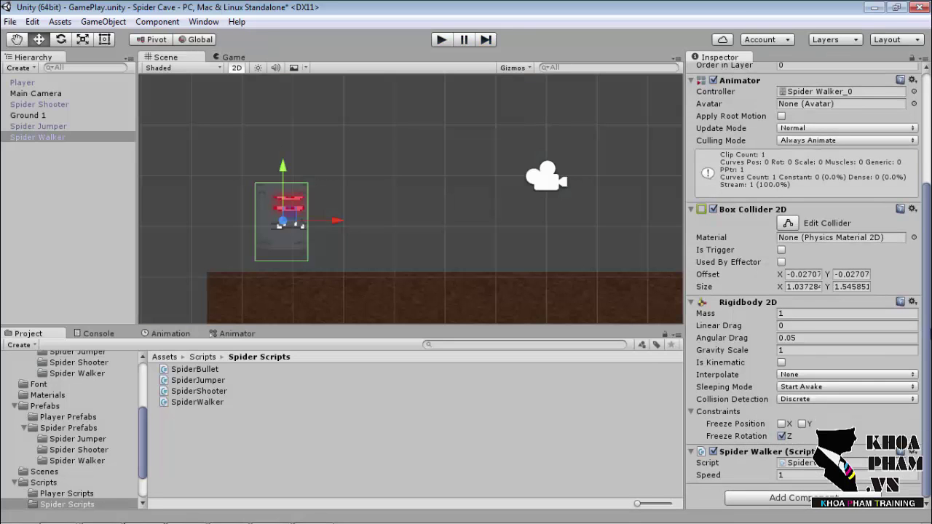
{"action": "left_click", "coordinate": [807, 350]}
{"action": "type", "text": "3"}
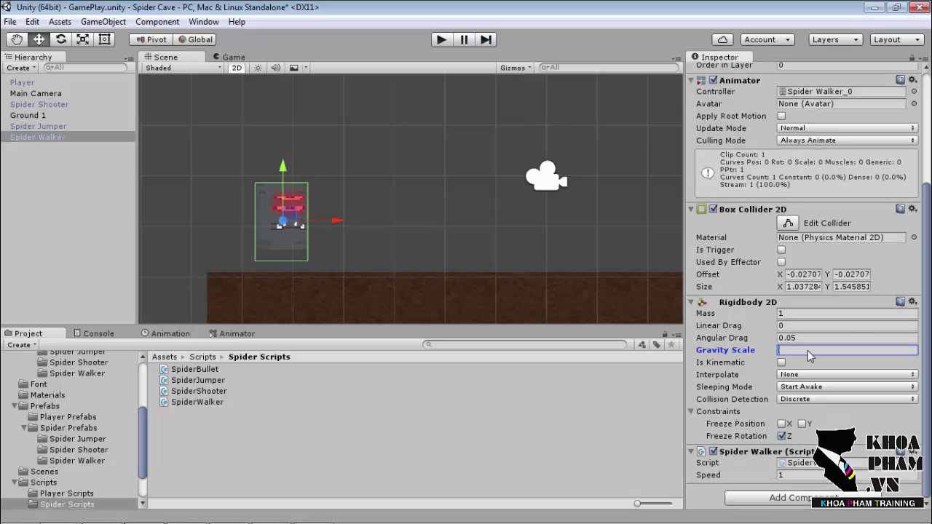
{"action": "scroll", "coordinate": [807, 291], "scroll_direction": "up", "scroll_amount": 5}
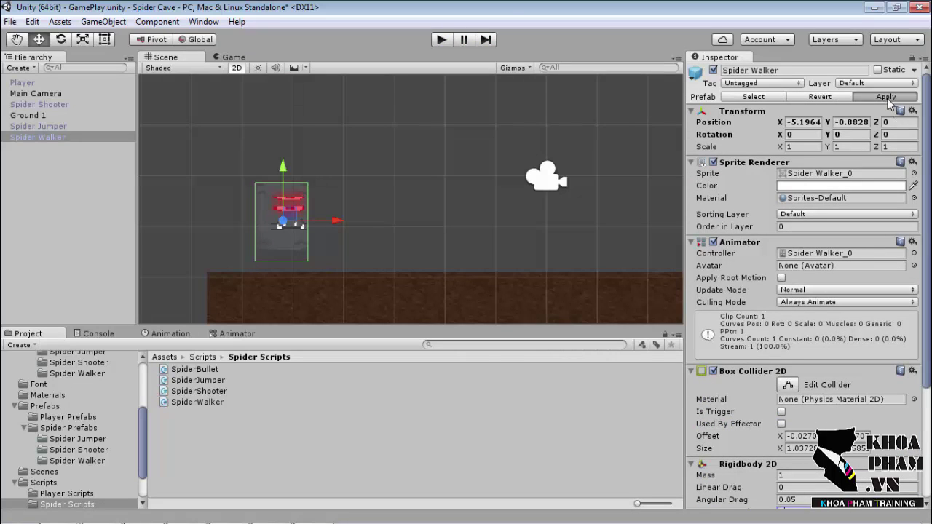
Play the game and follow the spider walking along the platform in Scene and Game views
{"action": "left_click", "coordinate": [441, 40]}
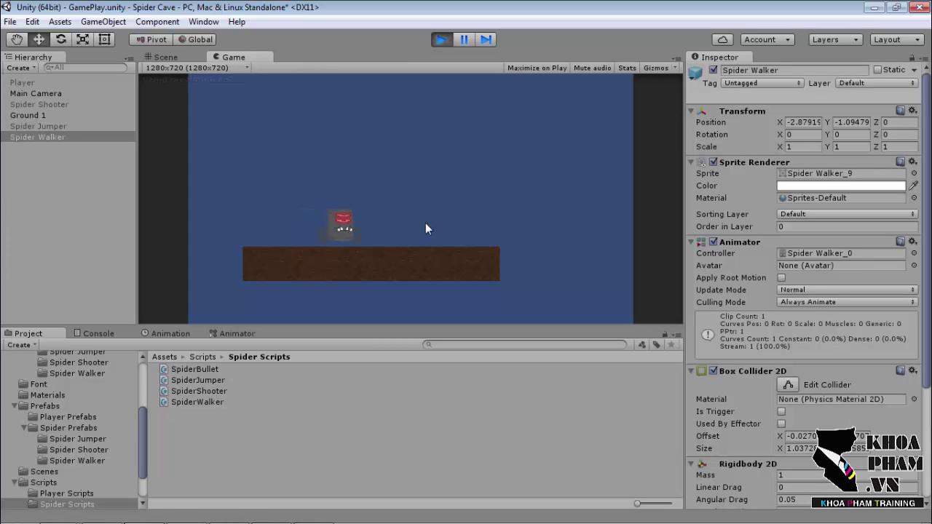
{"action": "left_click", "coordinate": [165, 58]}
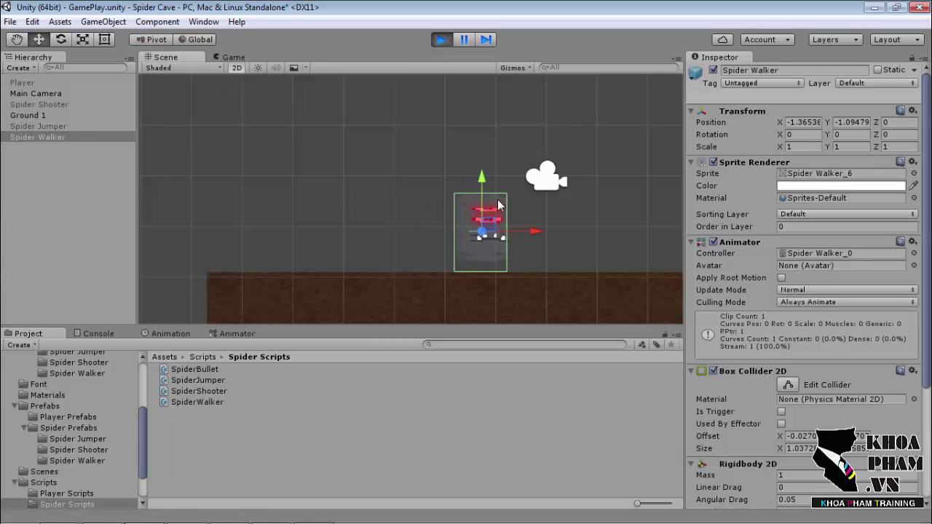
{"action": "middle_click_drag", "start_coordinate": [500, 198], "coordinate": [522, 199]}
{"action": "scroll", "coordinate": [416, 225], "scroll_direction": "down", "scroll_amount": 1}
{"action": "scroll", "coordinate": [371, 199], "scroll_direction": "down", "scroll_amount": 2}
{"action": "scroll", "coordinate": [370, 199], "scroll_direction": "down", "scroll_amount": 2}
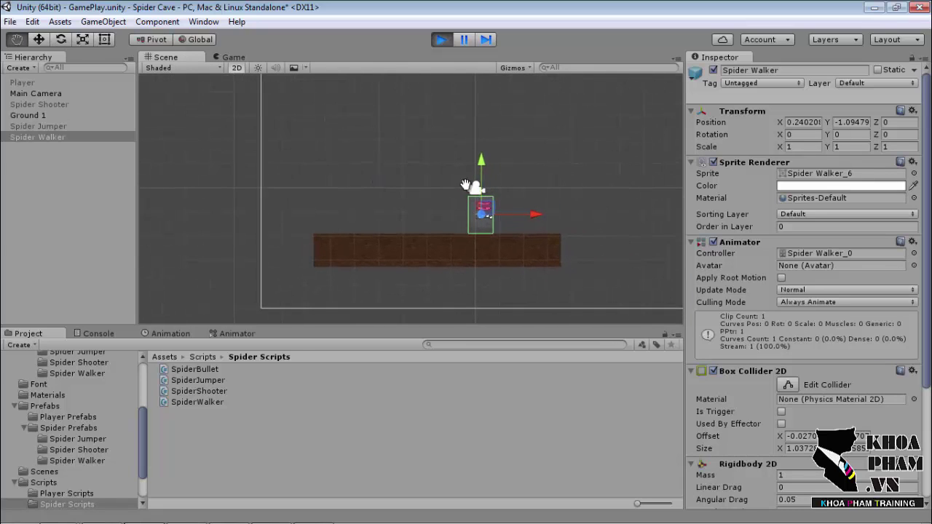
{"action": "middle_click_drag", "start_coordinate": [498, 162], "coordinate": [417, 140]}
{"action": "left_click", "coordinate": [235, 58]}
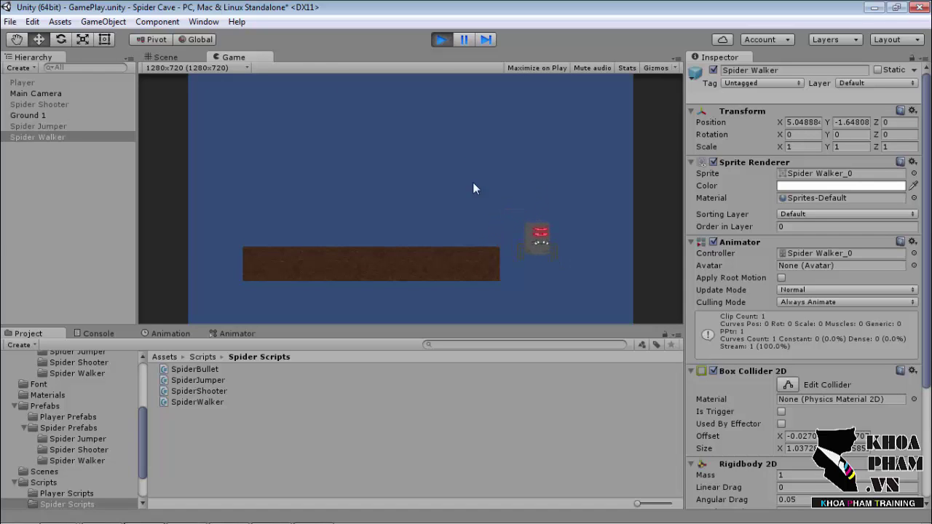
Stop the game and drag the Spider Walker to about X 0.13 near the platform centre
{"action": "left_click", "coordinate": [441, 40]}
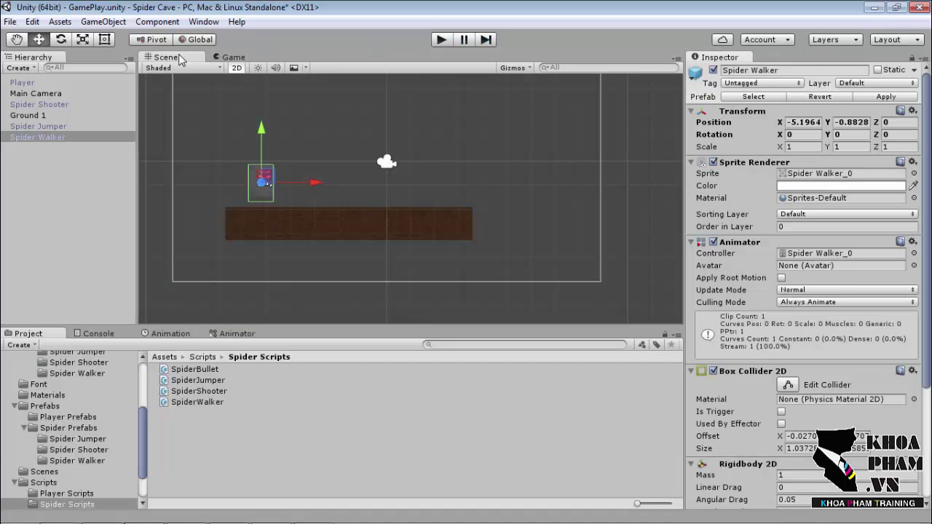
{"action": "middle_click_drag", "start_coordinate": [418, 161], "coordinate": [440, 192]}
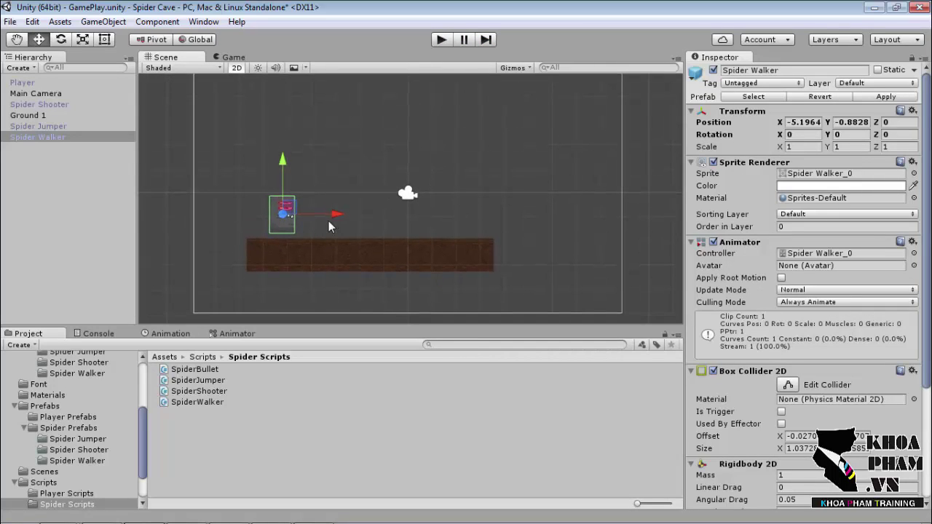
{"action": "left_click_drag", "start_coordinate": [339, 217], "coordinate": [539, 222]}
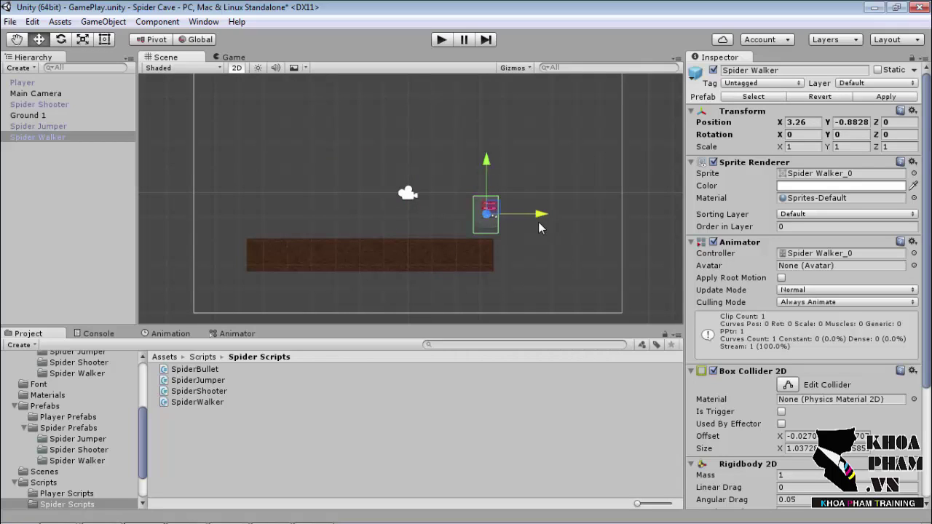
{"action": "mouse_move", "coordinate": [539, 222]}
{"action": "left_mouse_down"}
{"action": "mouse_move", "coordinate": [528, 223]}
{"action": "mouse_move", "coordinate": [535, 227]}
{"action": "left_mouse_up"}
{"action": "mouse_move", "coordinate": [535, 211]}
{"action": "left_mouse_down"}
{"action": "mouse_move", "coordinate": [484, 211]}
{"action": "mouse_move", "coordinate": [539, 229]}
{"action": "mouse_move", "coordinate": [533, 212]}
{"action": "mouse_move", "coordinate": [628, 217]}
{"action": "mouse_move", "coordinate": [304, 218]}
{"action": "mouse_move", "coordinate": [537, 210]}
{"action": "mouse_move", "coordinate": [465, 212]}
{"action": "left_mouse_up"}
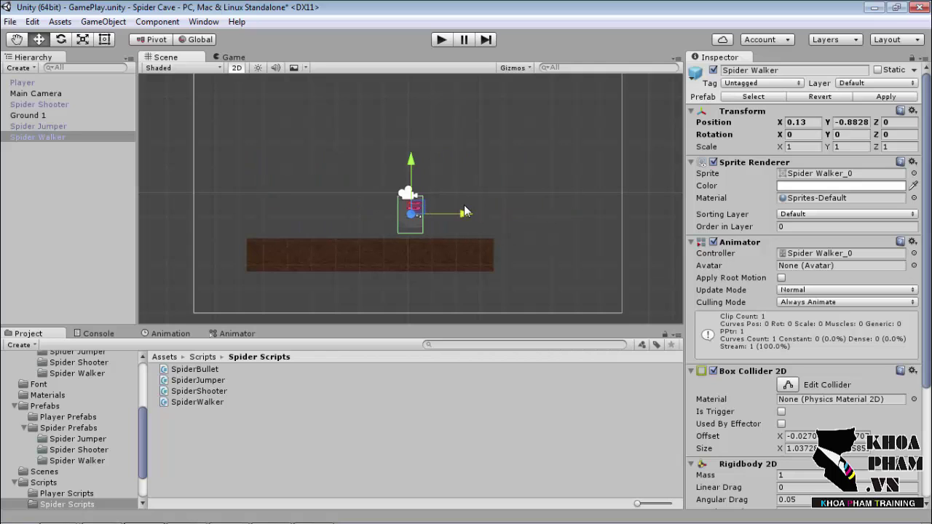
Return to SpiderWalker.cs in MonoDevelop and insert blank lines under the class declaration
{"action": "mouse_move", "coordinate": [188, 519]}
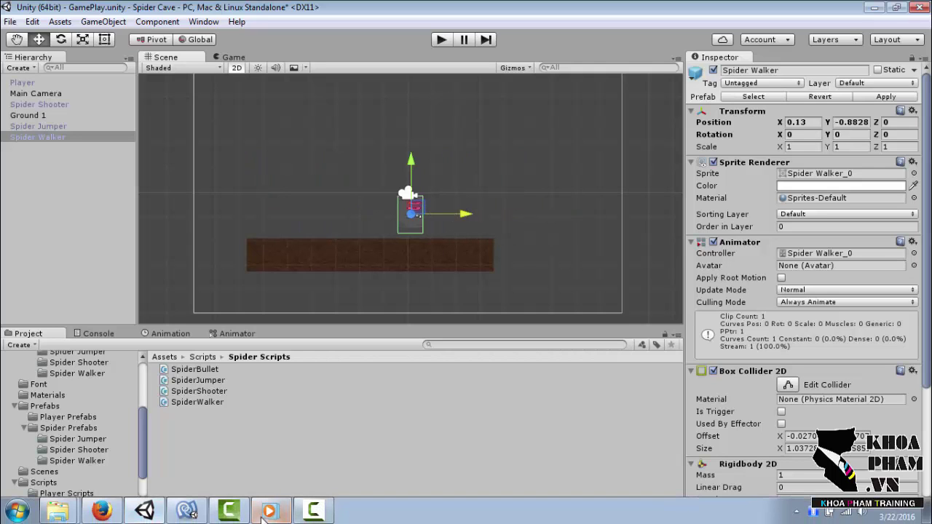
{"action": "left_click", "coordinate": [188, 513]}
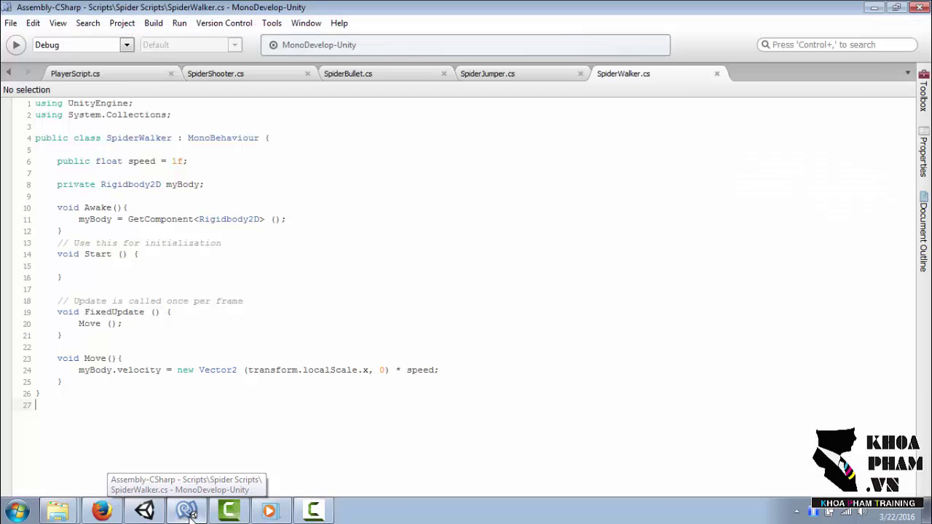
{"action": "left_click", "coordinate": [166, 147]}
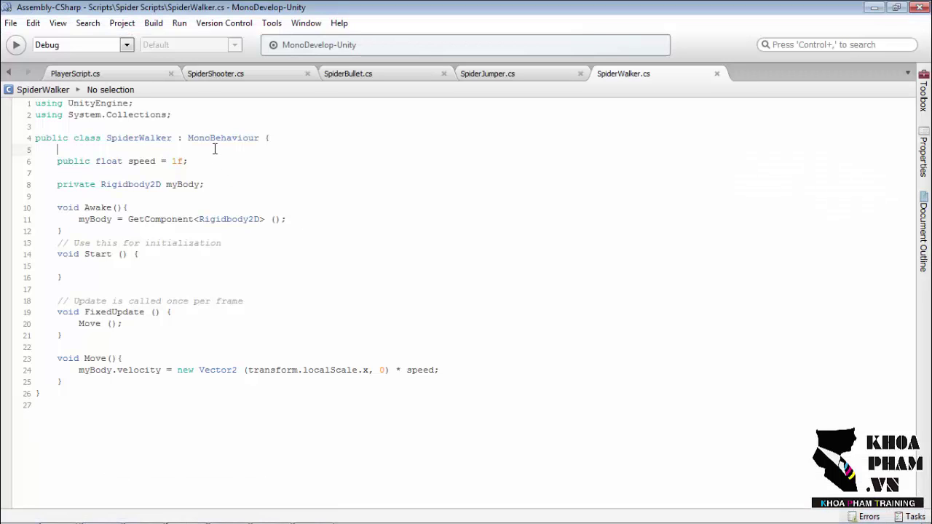
{"action": "key", "text": "Return"}
{"action": "key", "text": "Up"}
{"action": "key", "text": "Return"}
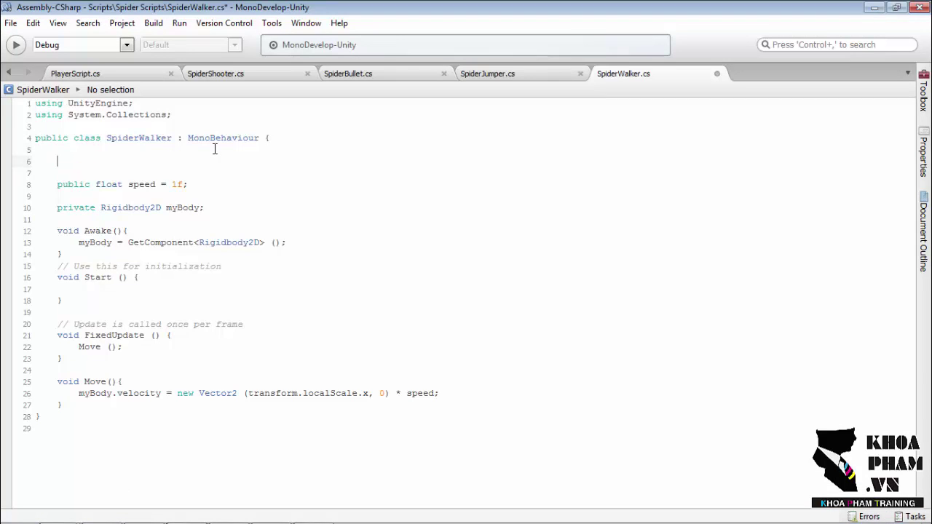
Declare private Transform startPos, endPos with a [SerializeField] attribute above it
{"action": "type", "text": "private Tra"}
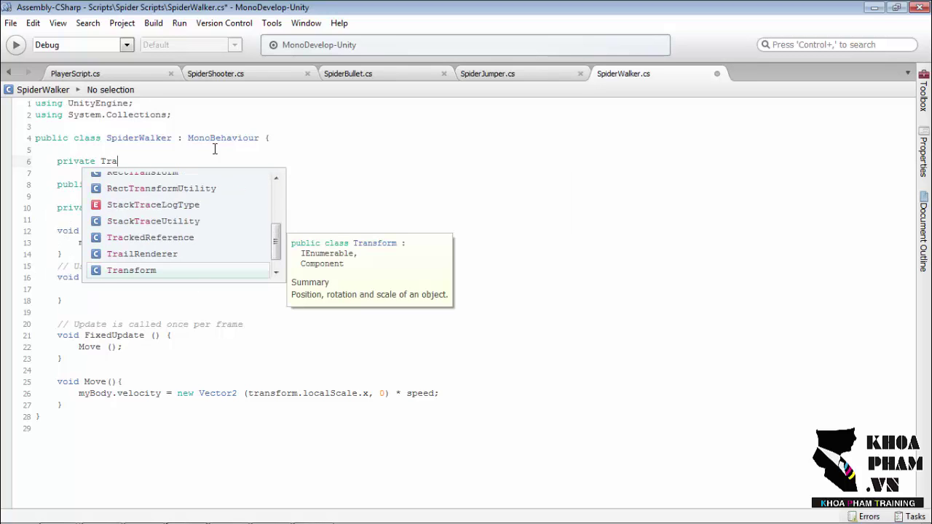
{"action": "type", "text": "nsform start"}
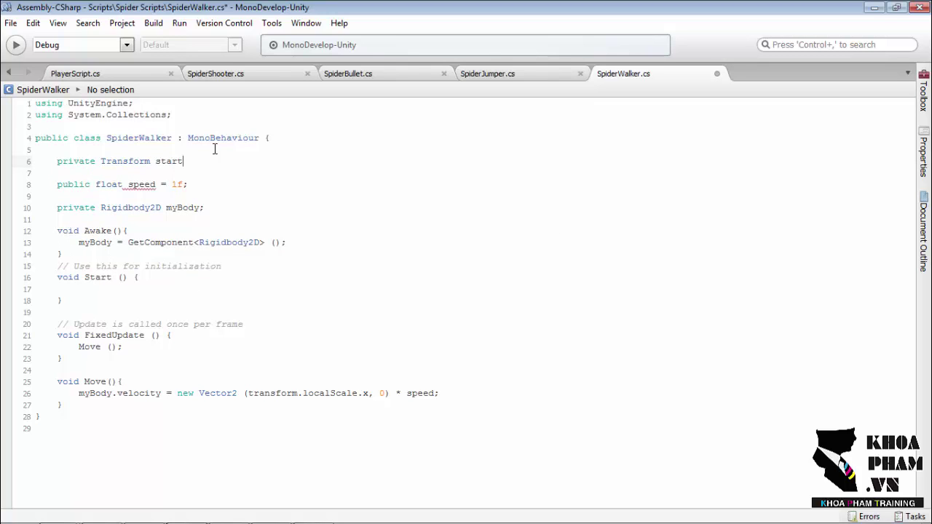
{"action": "type", "text": "Pos, end"}
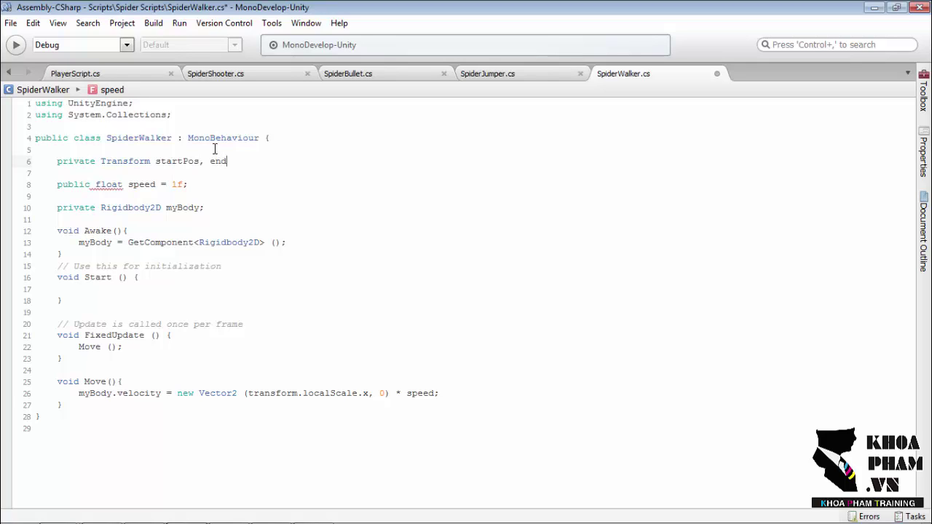
{"action": "type", "text": "Pos;"}
{"action": "key", "text": "Return"}
{"action": "key", "text": "Up"}
{"action": "key", "text": "Up"}
{"action": "key", "text": "Return"}
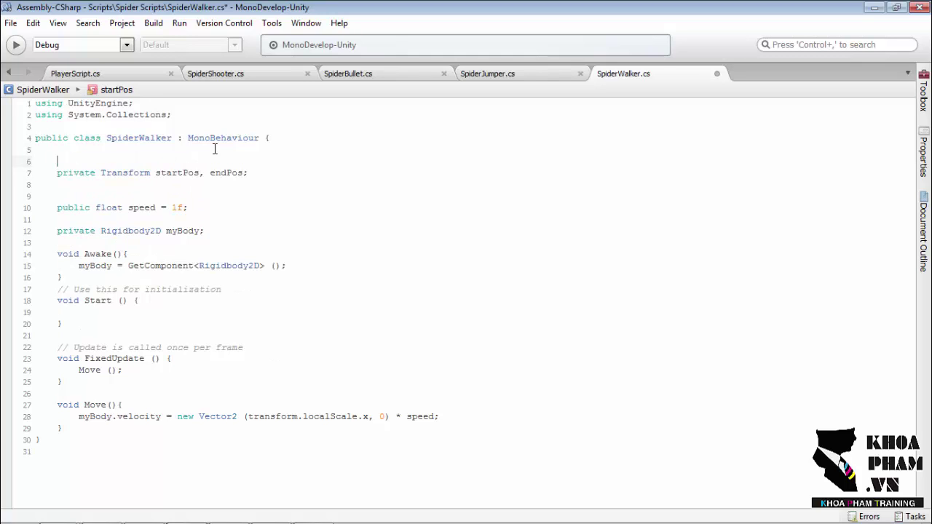
{"action": "type", "text": "Ser"}
{"action": "key", "text": "Return"}
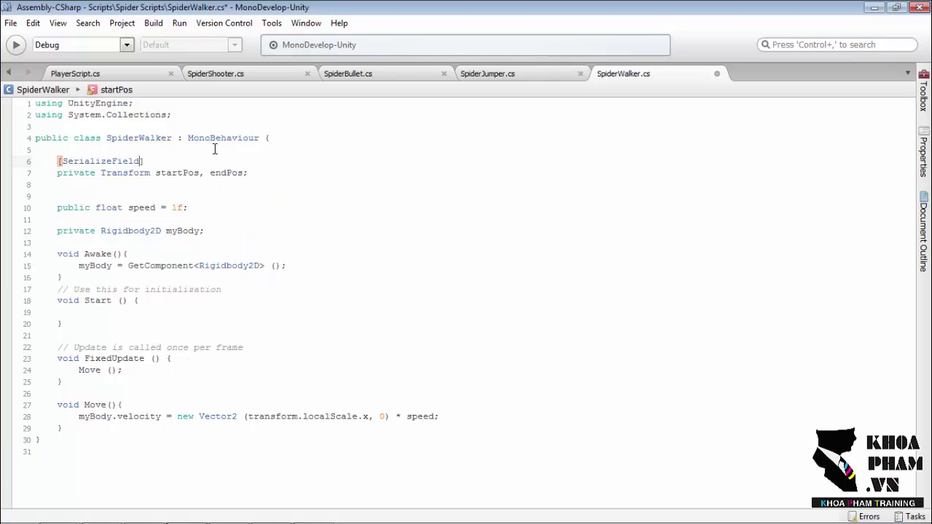
{"action": "key", "text": "Down"}
{"action": "key", "text": "Down"}
Add a private bool collision field below the Transform fields
{"action": "key", "text": "Return"}
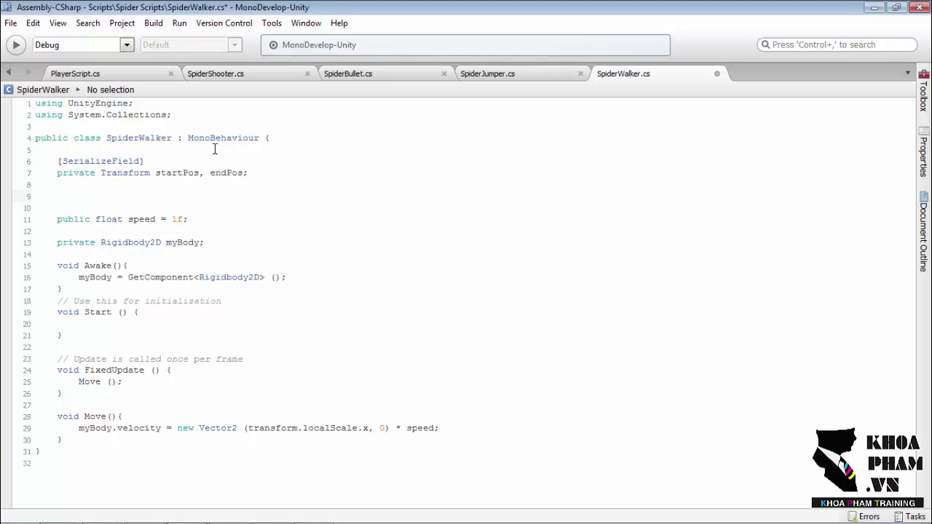
{"action": "type", "text": "private "}
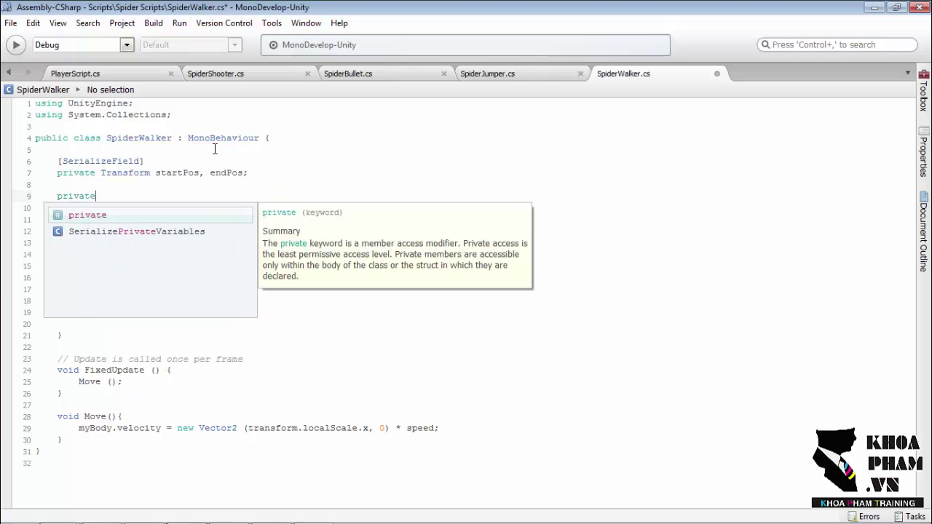
{"action": "type", "text": "bool co"}
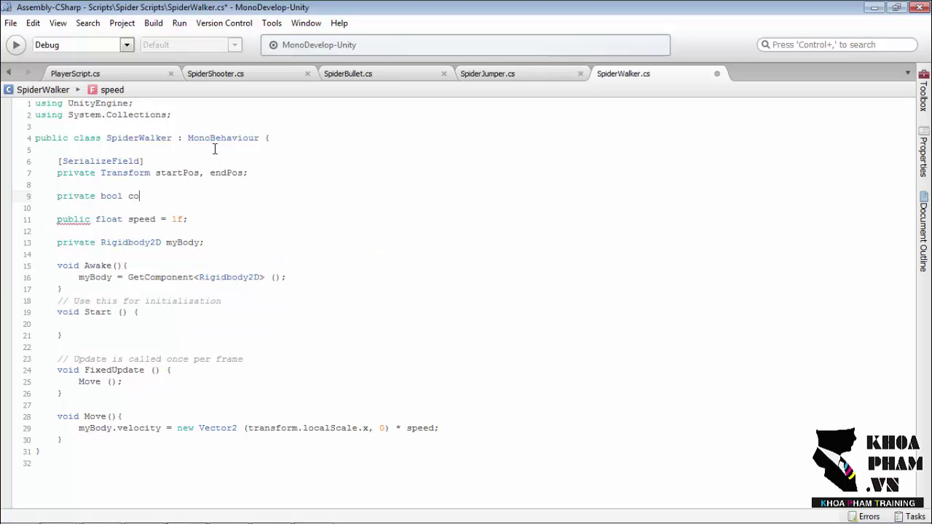
{"action": "type", "text": "llision;"}
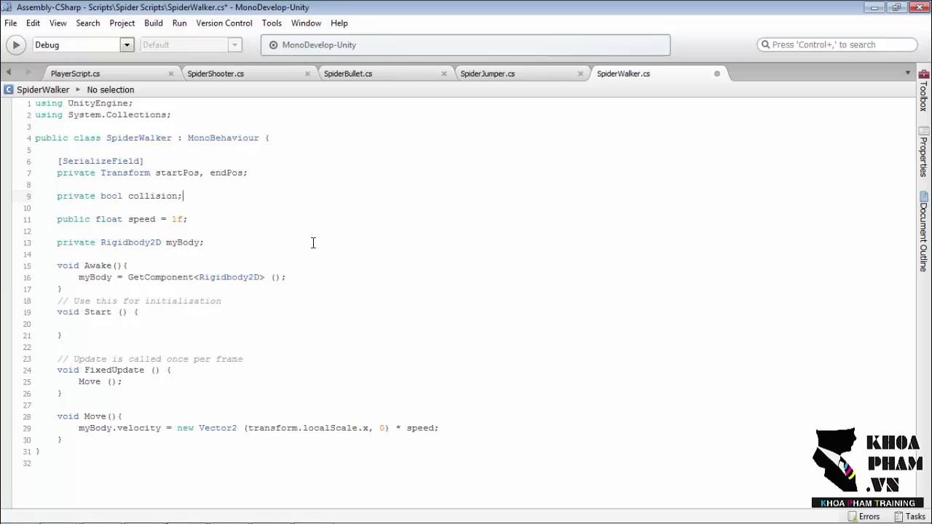
{"action": "left_click", "coordinate": [273, 346]}
{"action": "key", "text": "Return"}
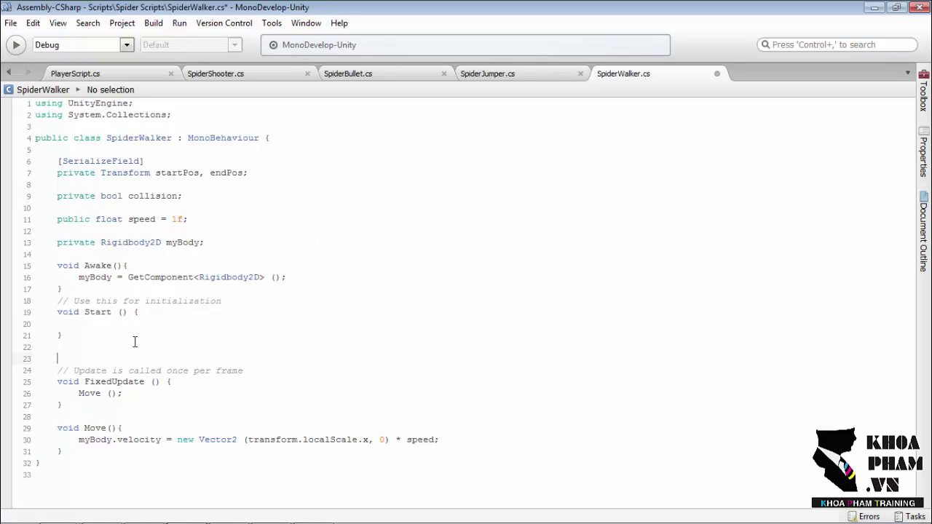
Create an empty void ChangeDirection() method
{"action": "type", "text": "void ChangeDirc"}
{"action": "type", "text": "tio"}
{"action": "key", "text": "Left"}
{"action": "key", "text": "Left"}
{"action": "key", "text": "Left"}
{"action": "type", "text": "e"}
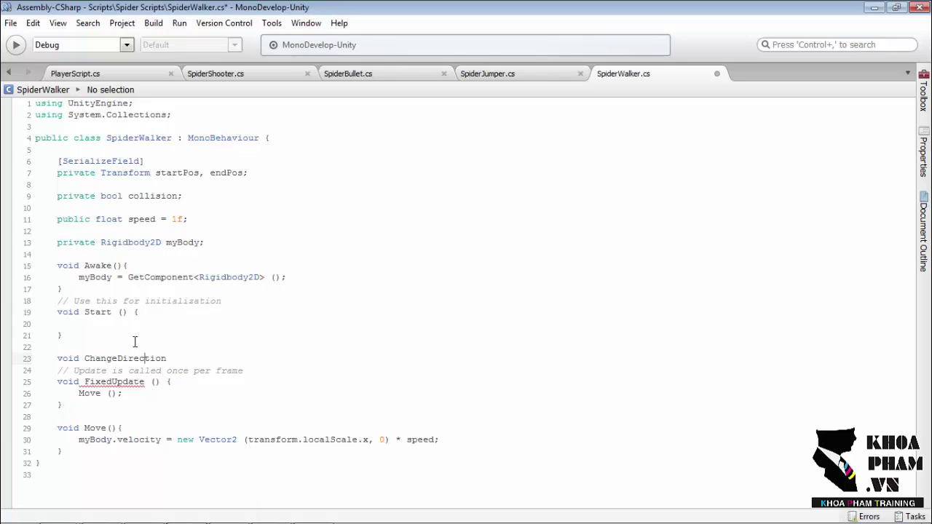
{"action": "type", "text": ")"}
{"action": "key", "text": "Return"}
{"action": "type", "text": "{"}
{"action": "key", "text": "Return"}
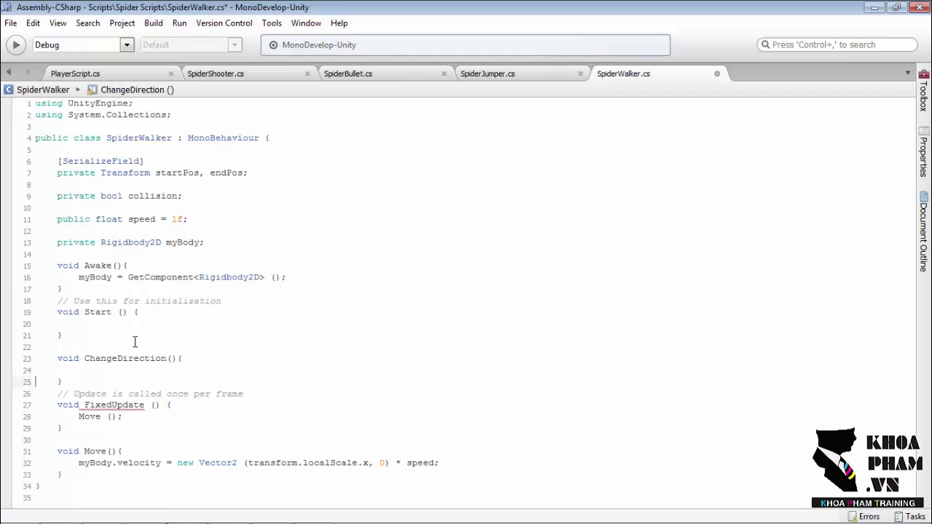
{"action": "key", "text": "Right"}
{"action": "key", "text": "Return"}
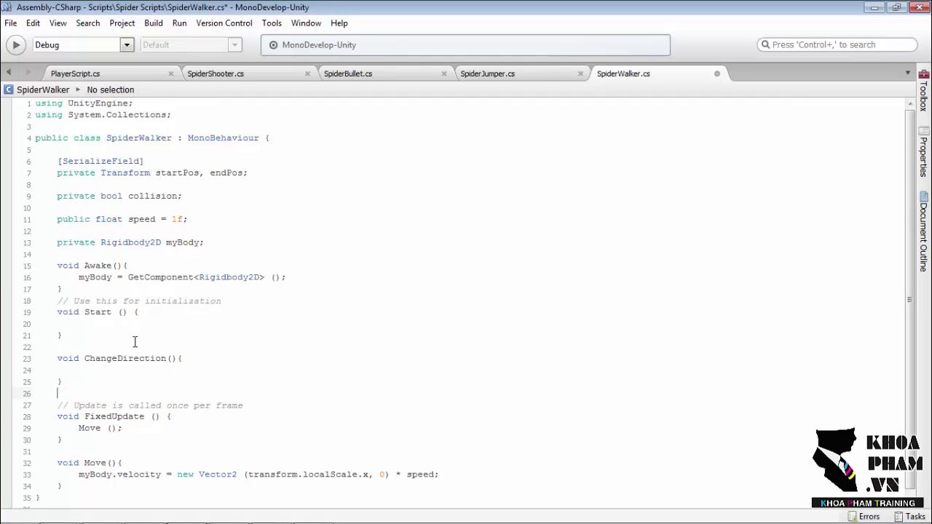
Call ChangeDirection(); in FixedUpdate right after the Move call
{"action": "left_click", "coordinate": [163, 431]}
{"action": "key", "text": "Return"}
{"action": "type", "text": "Chang"}
{"action": "key", "text": "Return"}
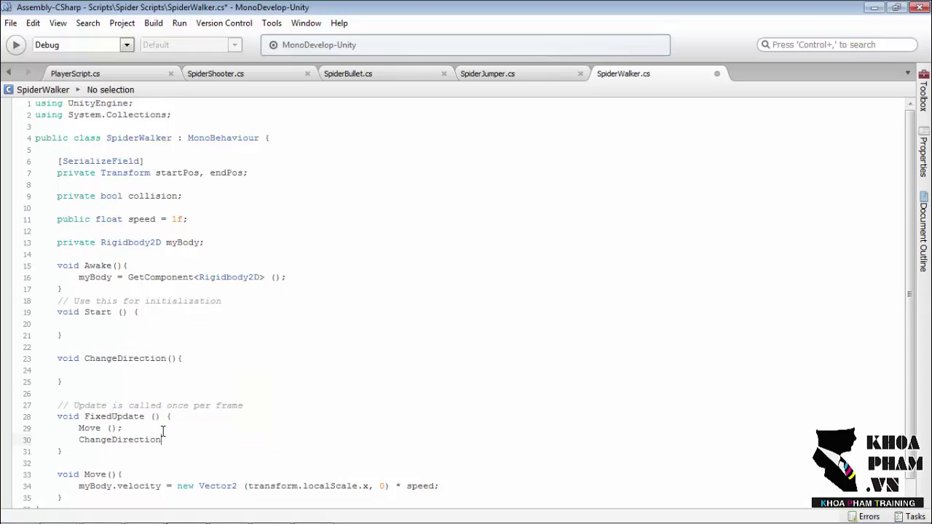
{"action": "type", "text": "();"}
Begin the ChangeDirection body with the assignment 'collision ='
{"action": "key", "text": "Up"}
{"action": "key", "text": "Up"}
{"action": "key", "text": "Up"}
{"action": "key", "text": "Up"}
{"action": "type", "text": "co"}
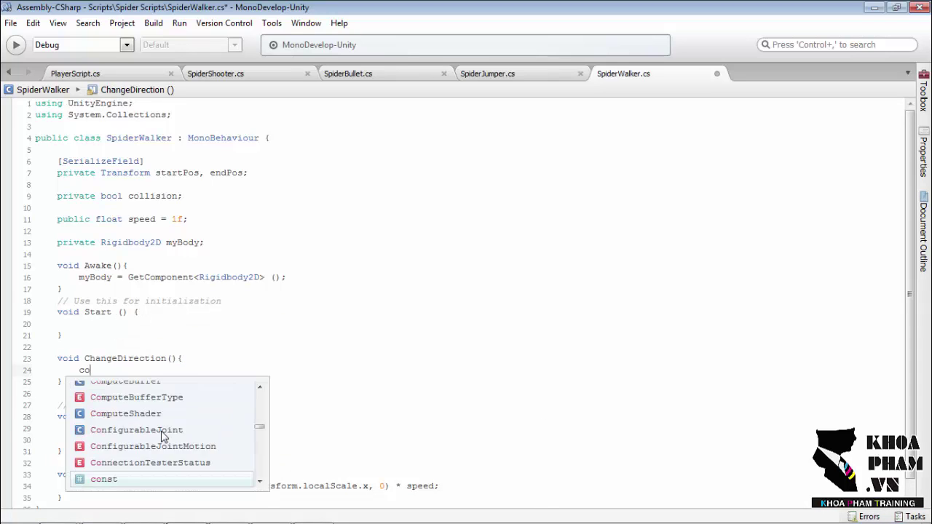
{"action": "type", "text": "l"}
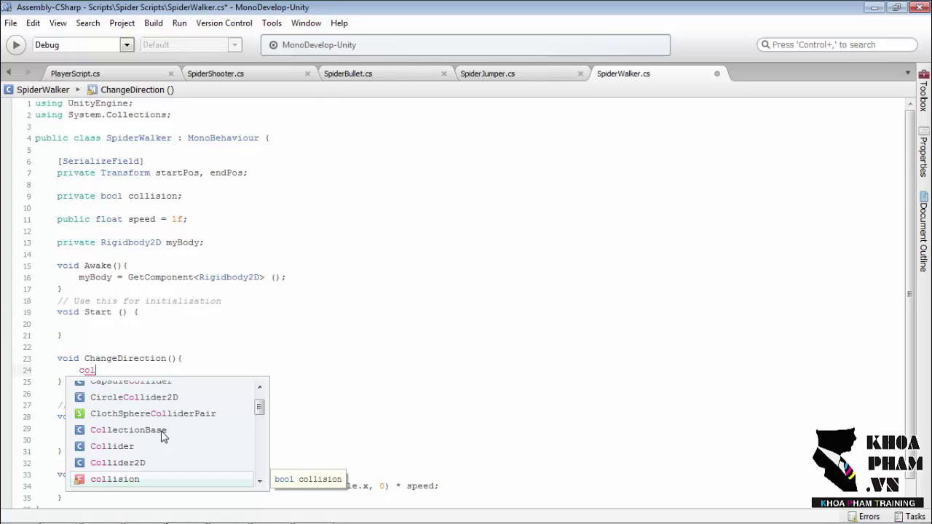
{"action": "key", "text": "Return"}
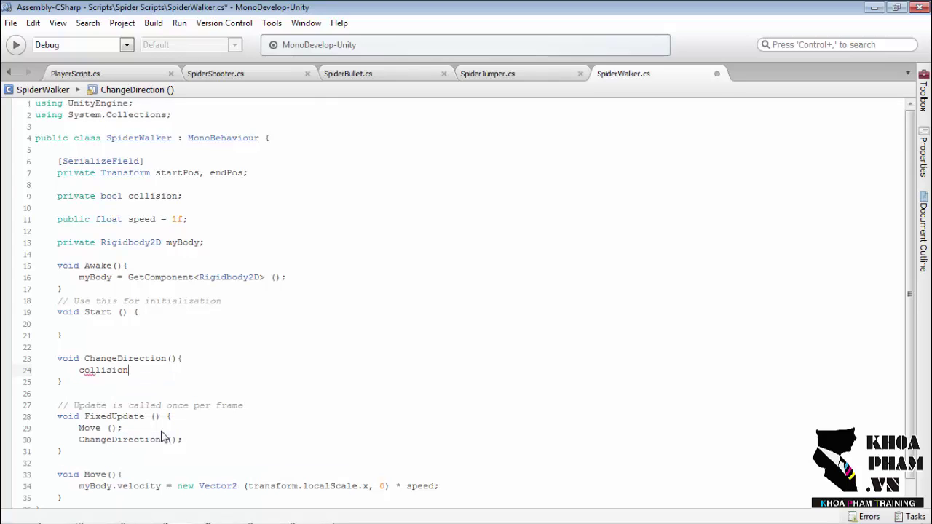
{"action": "type", "text": " ="}
{"action": "left_click", "coordinate": [100, 370]}
{"action": "left_click", "coordinate": [149, 371]}
Assign collision = Physics2D.Linecast( starting from startPos.position
{"action": "type", "text": "Pl"}
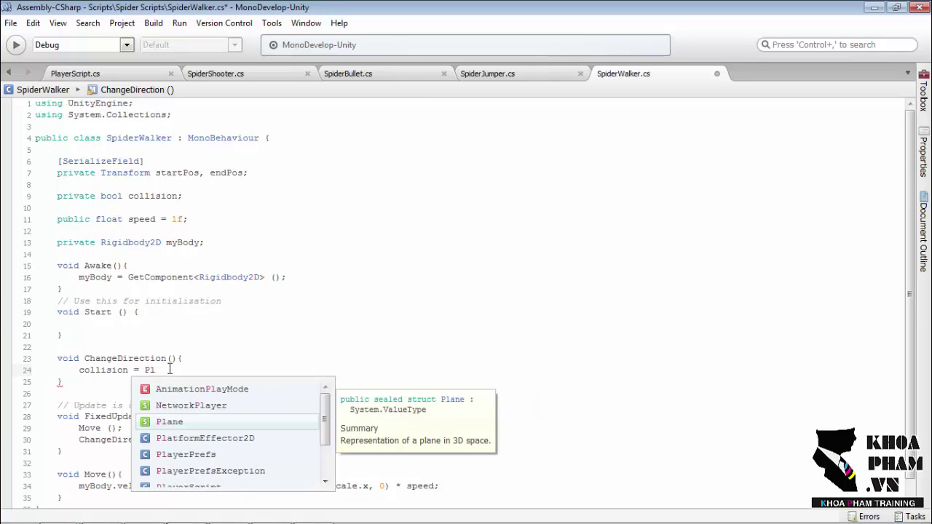
{"action": "key", "text": "BackSpace"}
{"action": "type", "text": "hyd"}
{"action": "key", "text": "BackSpace"}
{"action": "type", "text": "si"}
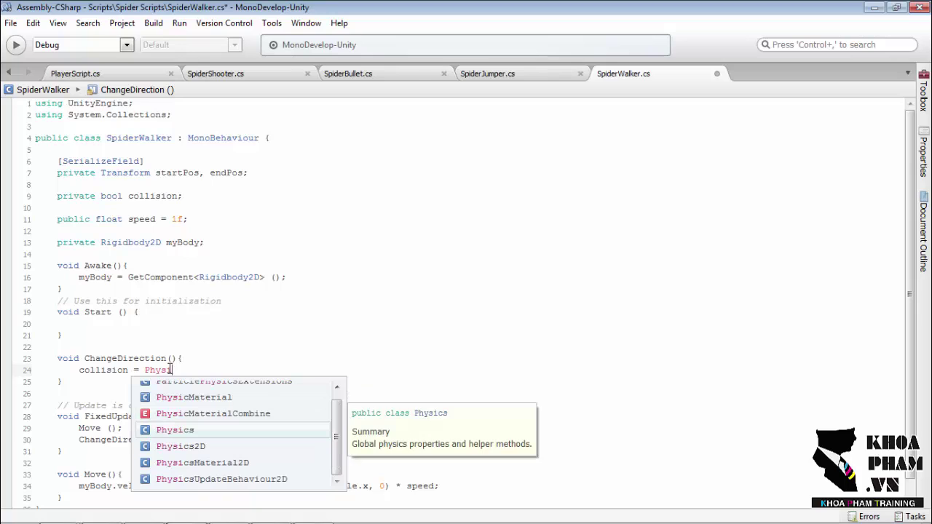
{"action": "key", "text": "Down"}
{"action": "key", "text": "Return"}
{"action": "type", "text": "."}
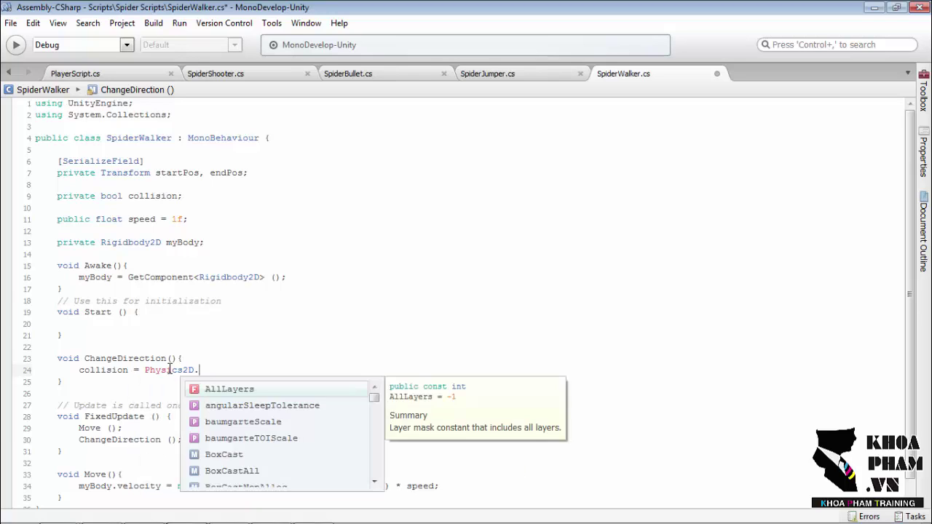
{"action": "type", "text": "Li"}
{"action": "key", "text": "Return"}
{"action": "type", "text": "()"}
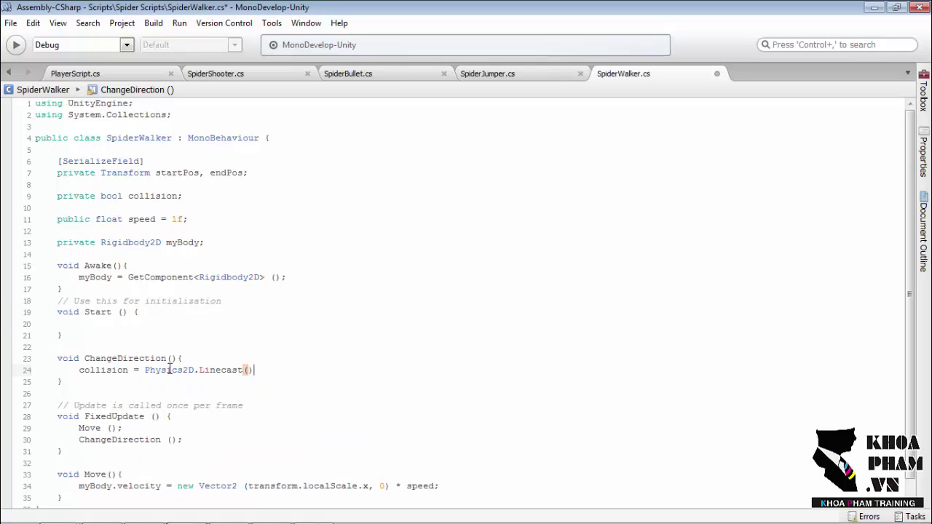
{"action": "type", "text": "start"}
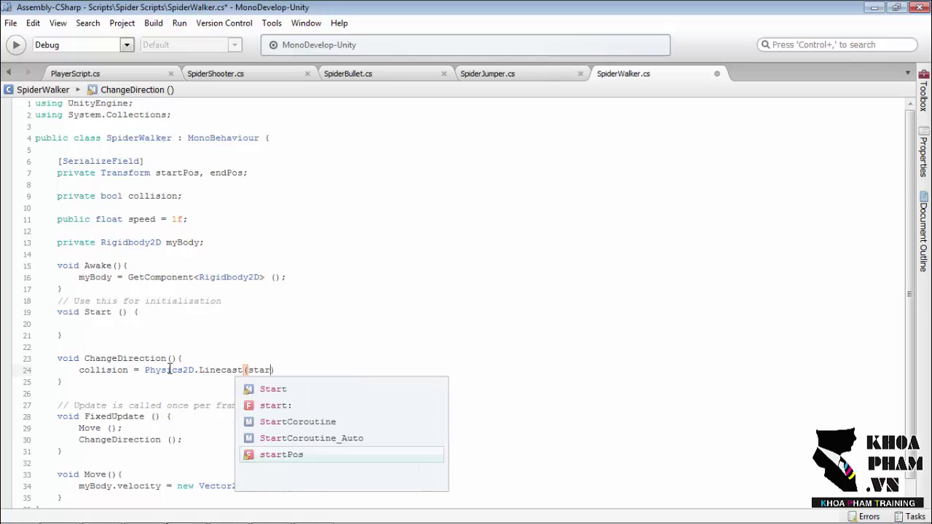
{"action": "key", "text": "Return"}
{"action": "type", "text": "."}
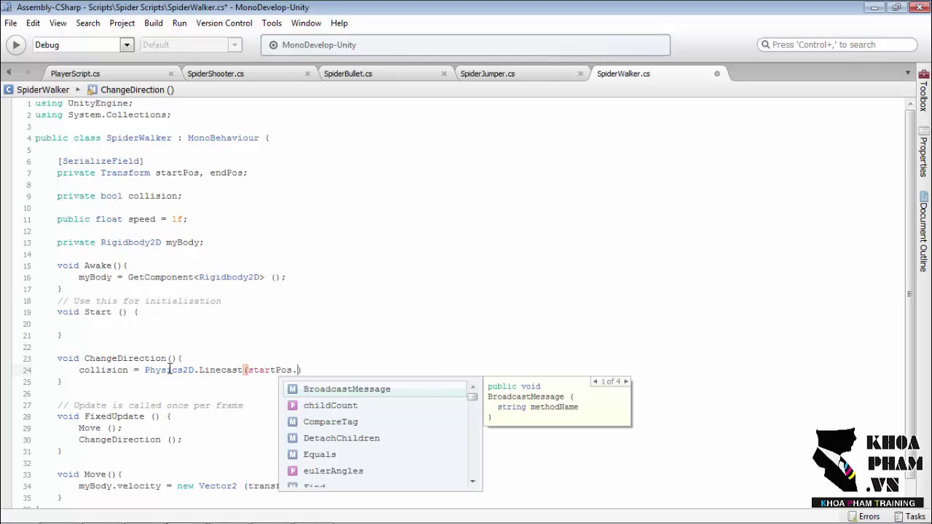
{"action": "type", "text": "po"}
{"action": "key", "text": "Return"}
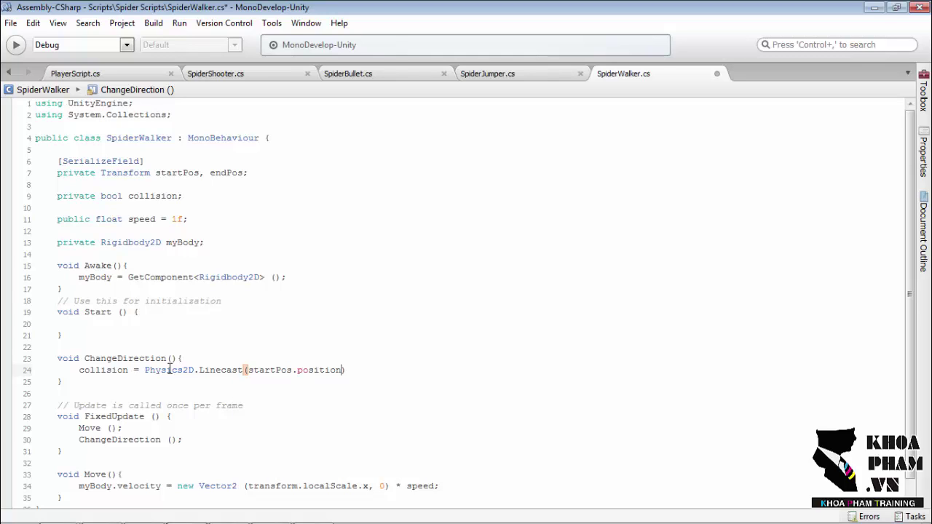
Add endPos.position as the second Linecast argument
{"action": "type", "text": ", "}
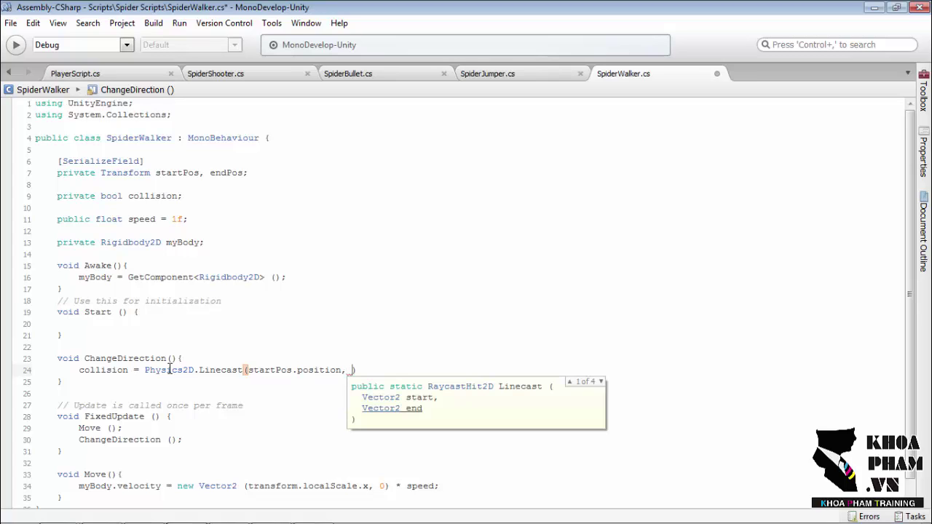
{"action": "type", "text": "end"}
{"action": "key", "text": "Down"}
{"action": "key", "text": "Return"}
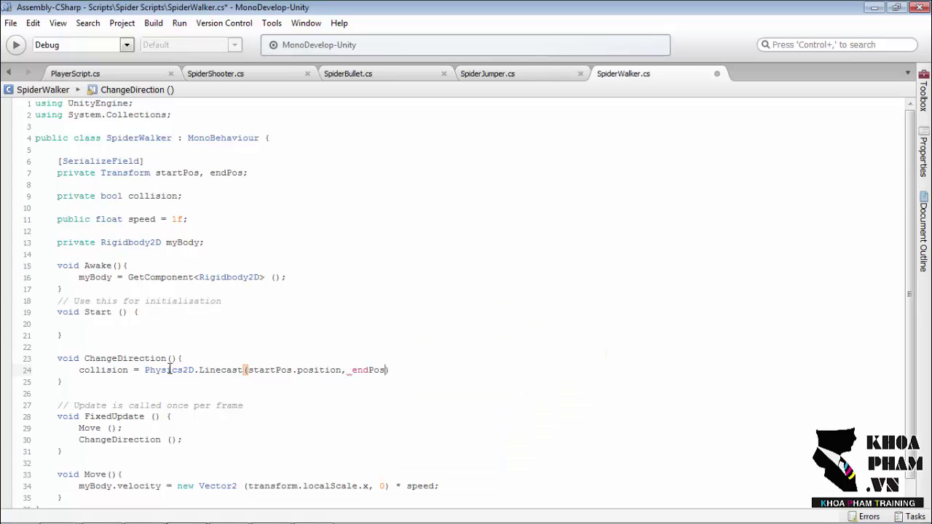
{"action": "type", "text": ".po"}
{"action": "key", "text": "Return"}
{"action": "type", "text": ","}
{"action": "key", "text": "Escape"}
Finish the call with the layer mask 1 << LayerMask.NameToLayer("Ground"));
{"action": "mouse_move", "coordinate": [439, 372]}
{"action": "type", "text": "1 <<"}
{"action": "type", "text": " lay"}
{"action": "key", "text": "Return"}
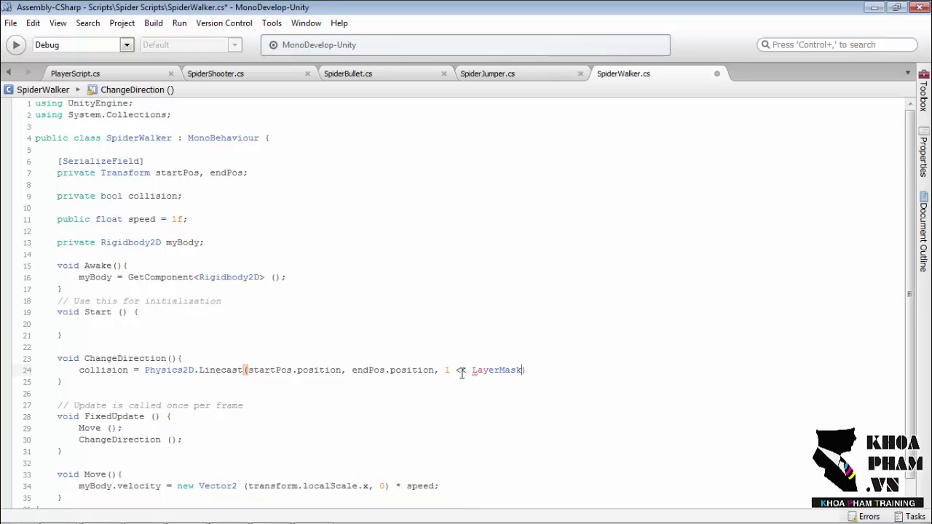
{"action": "type", "text": ".Lineca"}
{"action": "key", "text": "Return"}
{"action": "type", "text": "()"}
{"action": "type", "text": "\"G"}
{"action": "type", "text": "roun"}
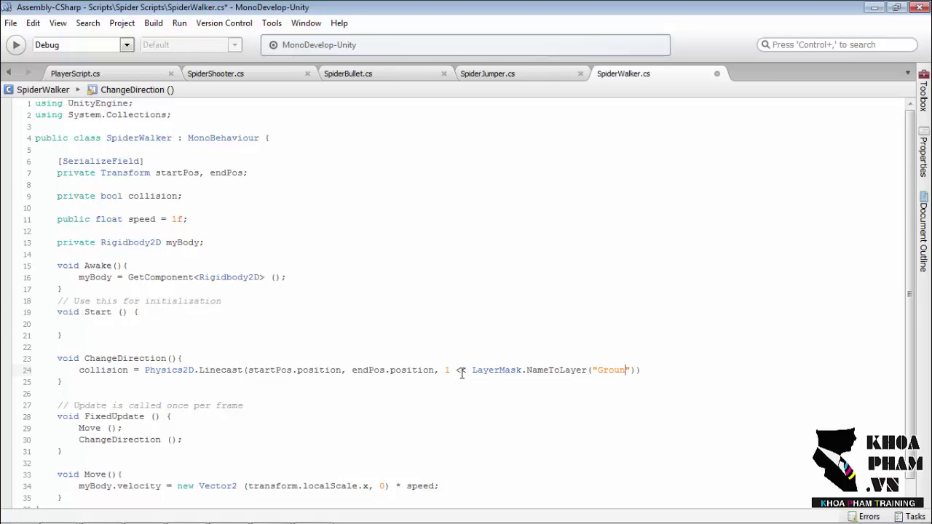
{"action": "type", "text": "\"));"}
Review the completed Linecast line by selecting its parts
{"action": "double_click", "coordinate": [101, 370]}
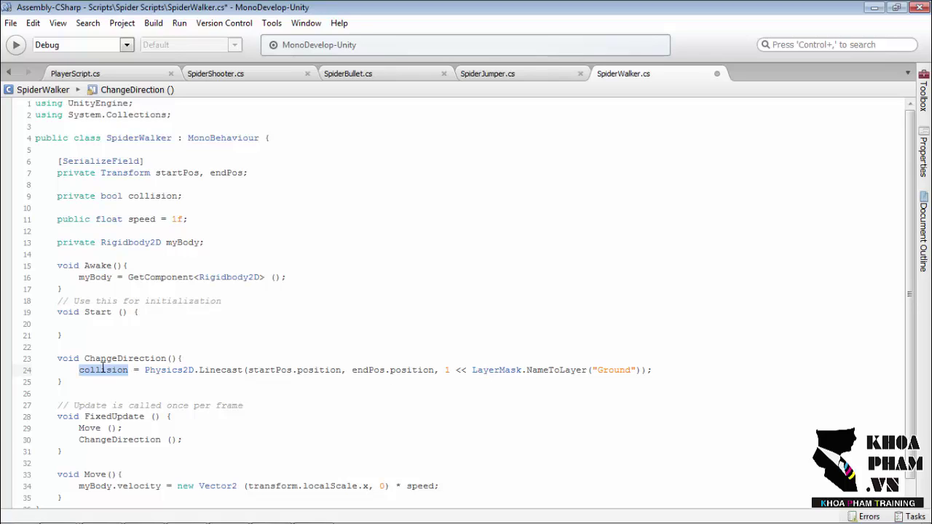
{"action": "double_click", "coordinate": [619, 370]}
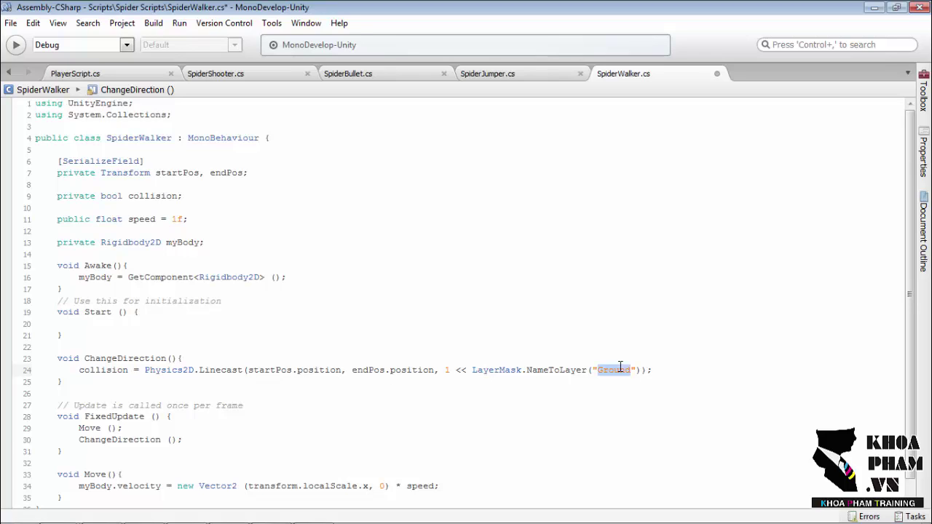
{"action": "double_click", "coordinate": [543, 370]}
{"action": "triple_click", "coordinate": [615, 370]}
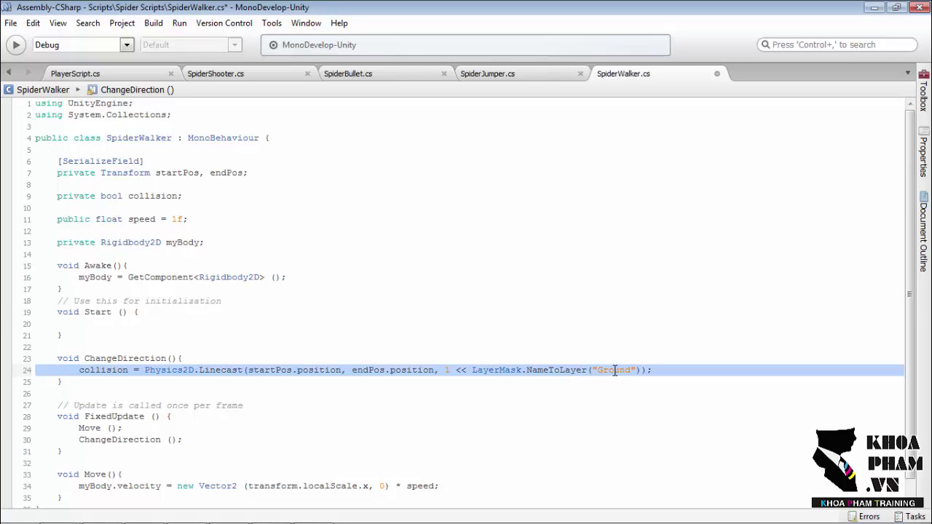
{"action": "left_click", "coordinate": [420, 369]}
{"action": "triple_click", "coordinate": [421, 370]}
{"action": "left_click", "coordinate": [437, 379]}
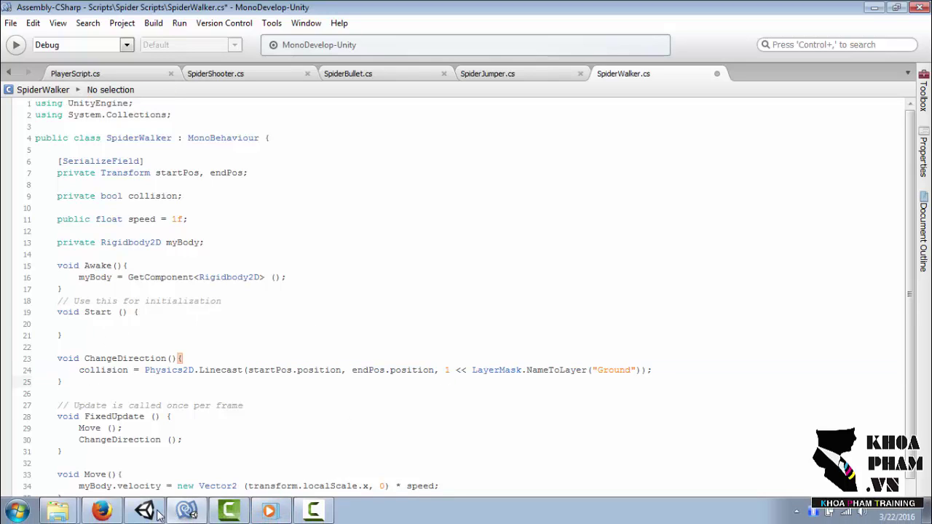
Drag Spider Walker to sit just above the ground at X -2.12, Y -1.08
{"action": "left_click", "coordinate": [144, 509]}
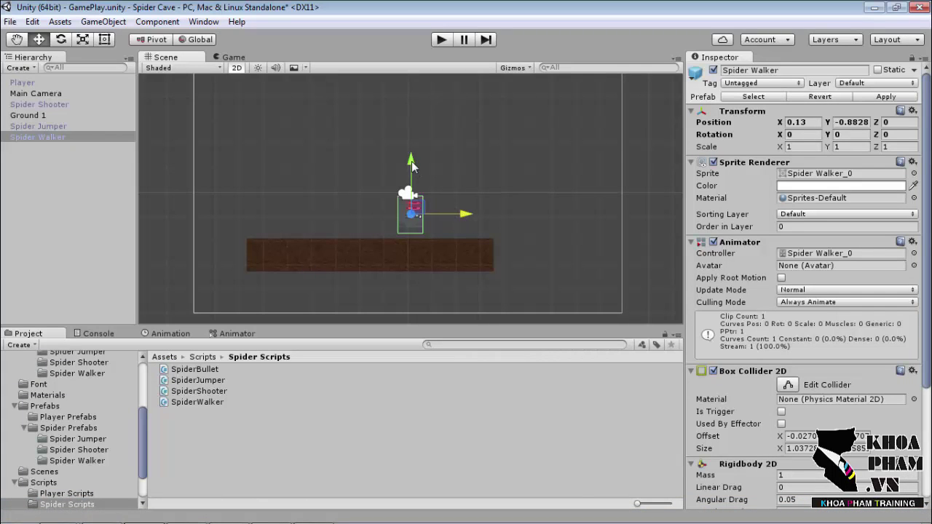
{"action": "left_click_drag", "start_coordinate": [412, 166], "coordinate": [495, 220]}
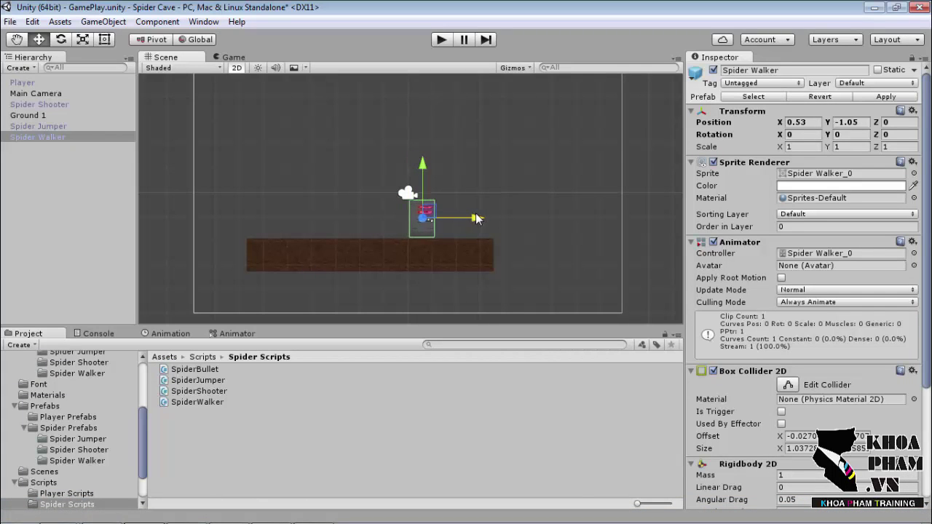
{"action": "scroll", "coordinate": [649, 254], "scroll_direction": "up", "scroll_amount": 2}
{"action": "scroll", "coordinate": [390, 196], "scroll_direction": "up", "scroll_amount": 2}
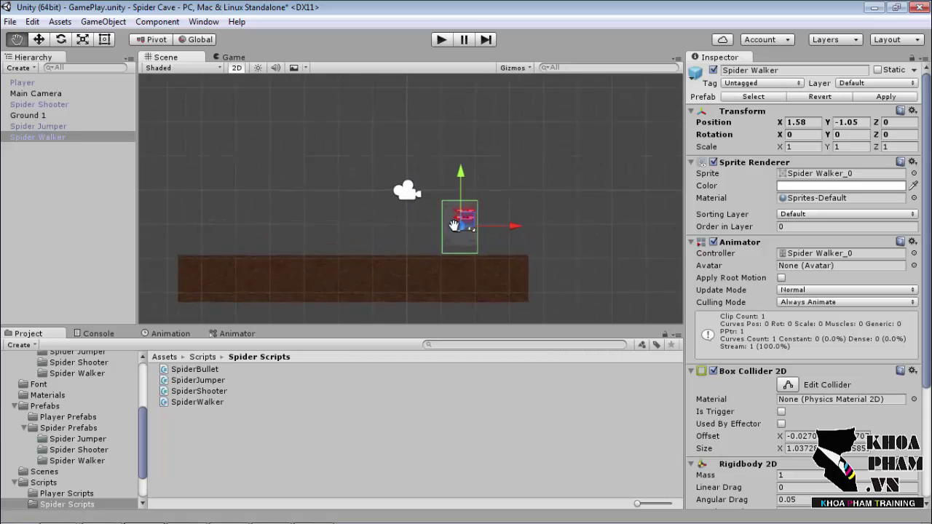
{"action": "scroll", "coordinate": [364, 206], "scroll_direction": "up", "scroll_amount": 2}
{"action": "scroll", "coordinate": [393, 203], "scroll_direction": "up", "scroll_amount": 1}
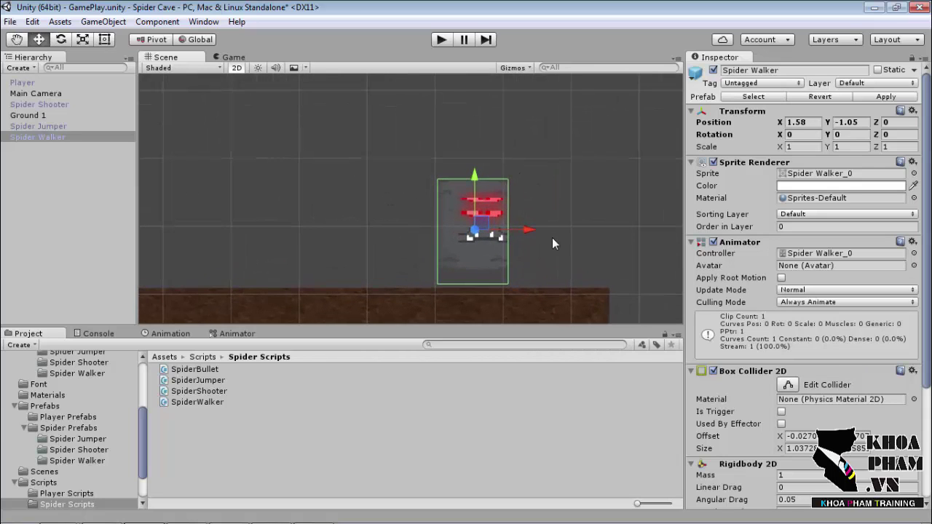
{"action": "left_click_drag", "start_coordinate": [527, 234], "coordinate": [614, 243]}
{"action": "left_click_drag", "start_coordinate": [563, 171], "coordinate": [564, 175]}
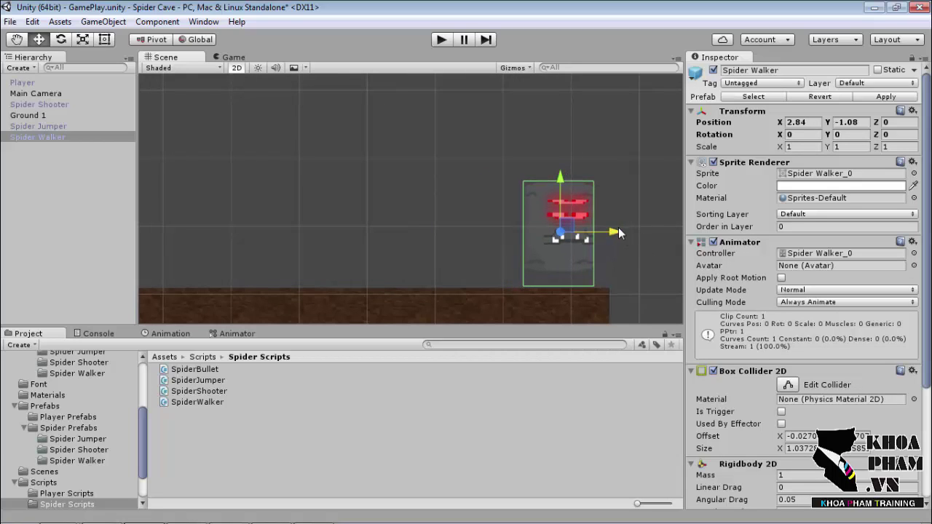
{"action": "mouse_move", "coordinate": [618, 231]}
{"action": "left_mouse_down"}
{"action": "mouse_move", "coordinate": [629, 228]}
{"action": "mouse_move", "coordinate": [283, 233]}
{"action": "left_mouse_up"}
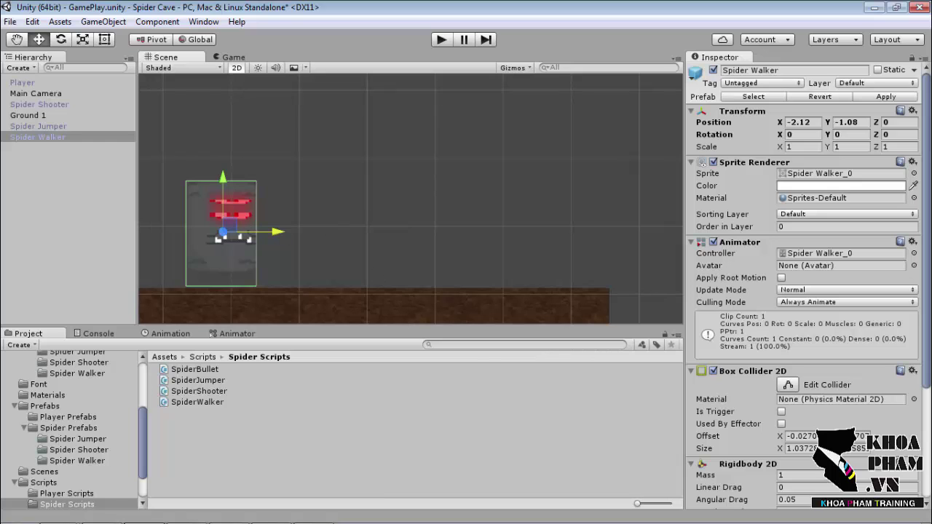
{"action": "left_click", "coordinate": [198, 513]}
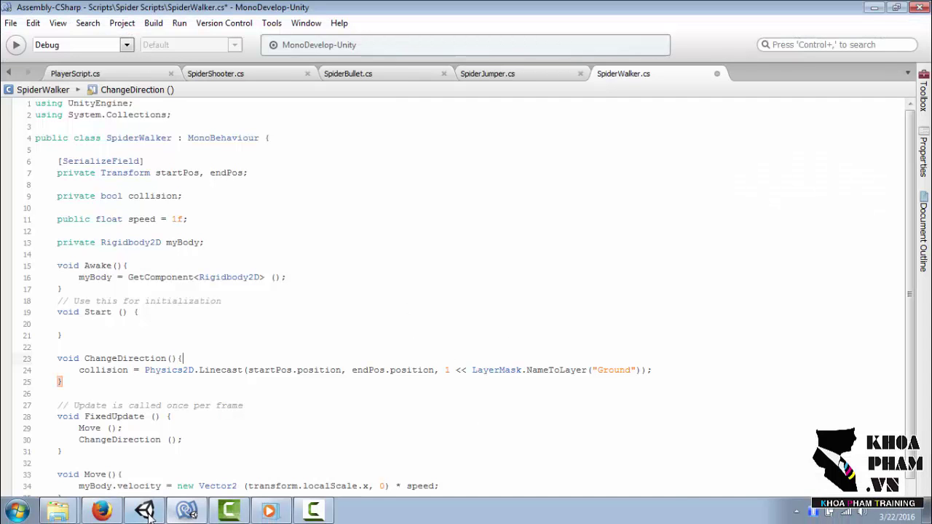
Add a new User Layer 8 named Ground
{"action": "left_click", "coordinate": [175, 513]}
{"action": "left_click", "coordinate": [906, 85]}
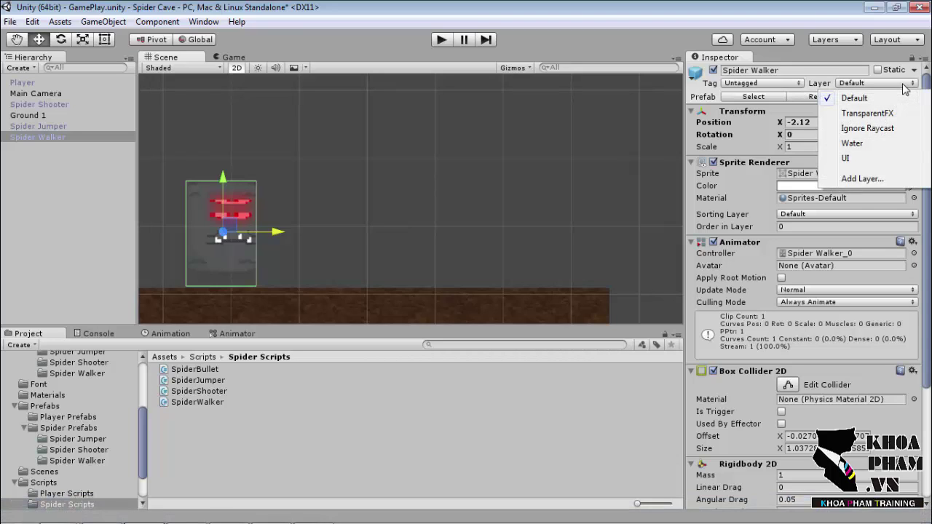
{"action": "left_click", "coordinate": [857, 180]}
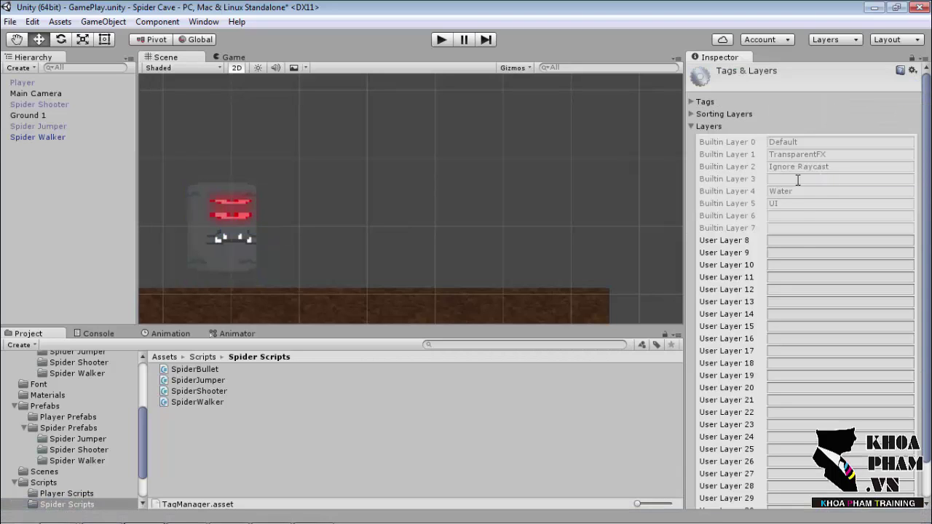
{"action": "left_click", "coordinate": [793, 242]}
{"action": "type", "text": "Grou"}
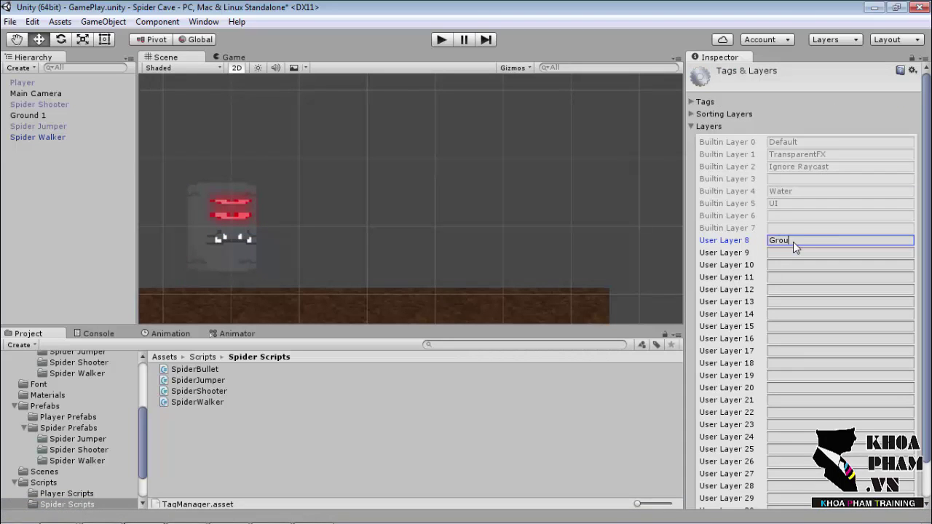
{"action": "type", "text": "nd"}
Put the Ground 1 object on the Ground layer
{"action": "left_click", "coordinate": [548, 309]}
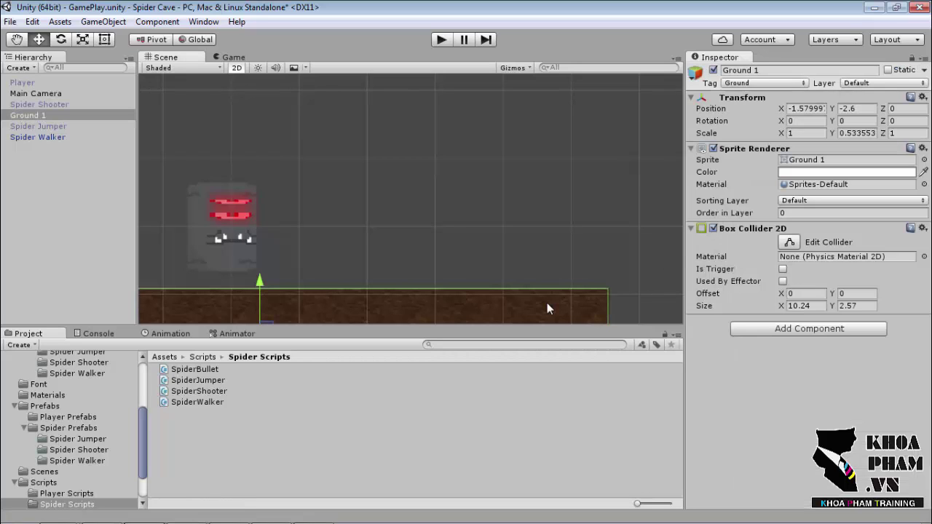
{"action": "left_click", "coordinate": [36, 137]}
{"action": "left_click", "coordinate": [29, 115]}
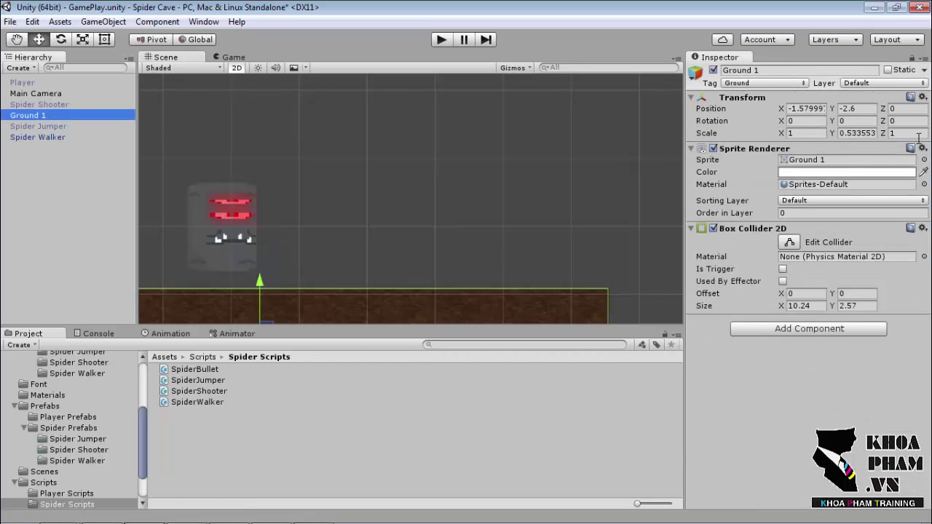
{"action": "left_click", "coordinate": [905, 84]}
{"action": "left_click", "coordinate": [853, 173]}
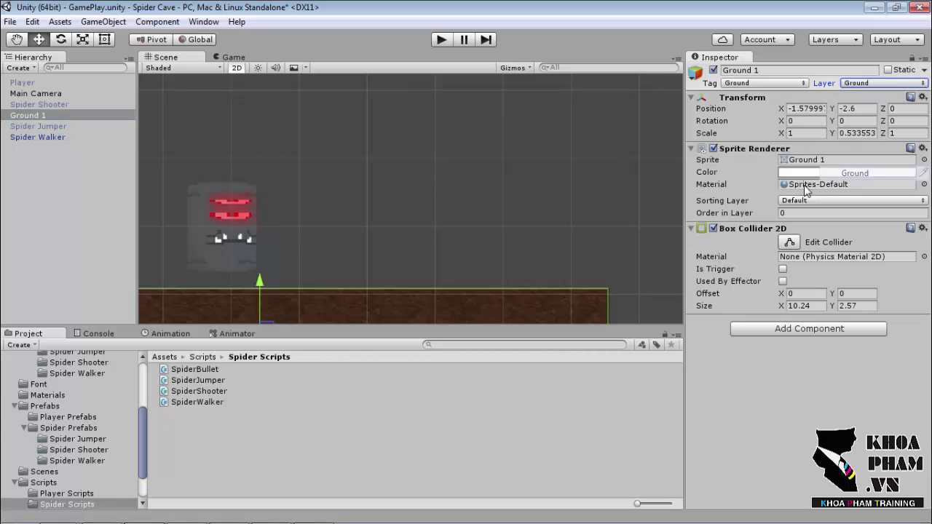
Slide Spider Walker left along the ground to X -3.59 and save the scene
{"action": "key", "text": "q"}
{"action": "scroll", "coordinate": [493, 223], "scroll_direction": "down", "scroll_amount": 2}
{"action": "scroll", "coordinate": [324, 217], "scroll_direction": "down", "scroll_amount": 1}
{"action": "scroll", "coordinate": [320, 215], "scroll_direction": "down", "scroll_amount": 1}
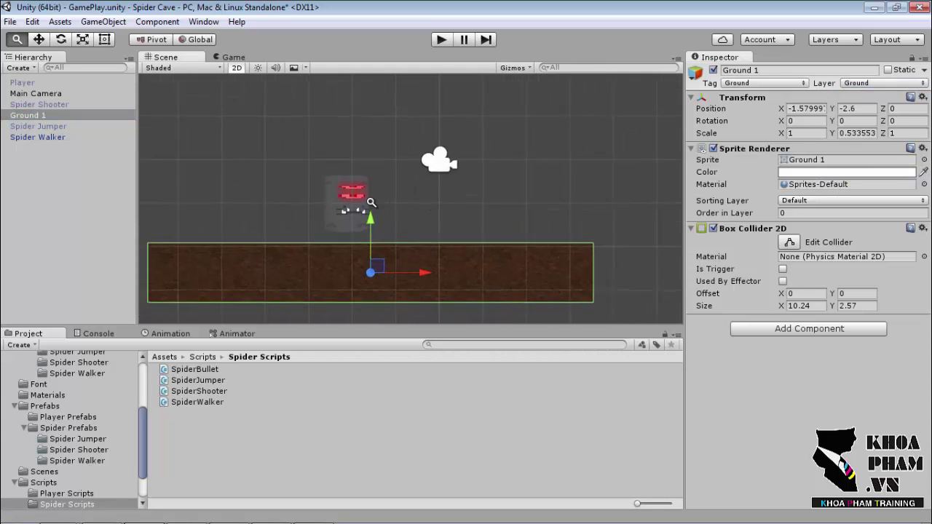
{"action": "scroll", "coordinate": [313, 211], "scroll_direction": "down", "scroll_amount": 1}
{"action": "scroll", "coordinate": [307, 210], "scroll_direction": "down", "scroll_amount": 1}
{"action": "scroll", "coordinate": [553, 208], "scroll_direction": "up", "scroll_amount": 1}
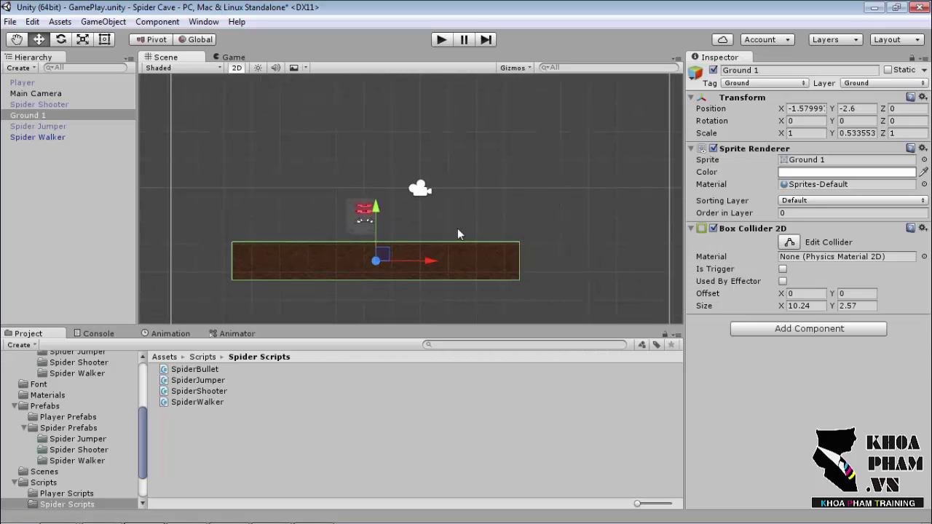
{"action": "left_click", "coordinate": [58, 137]}
{"action": "left_click_drag", "start_coordinate": [414, 221], "coordinate": [371, 222]}
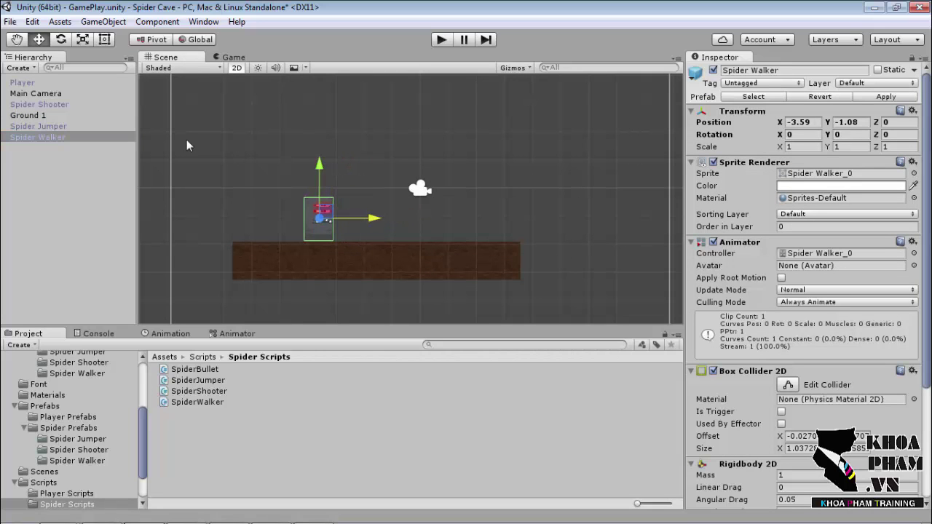
{"action": "left_click", "coordinate": [11, 22]}
{"action": "left_click", "coordinate": [42, 73]}
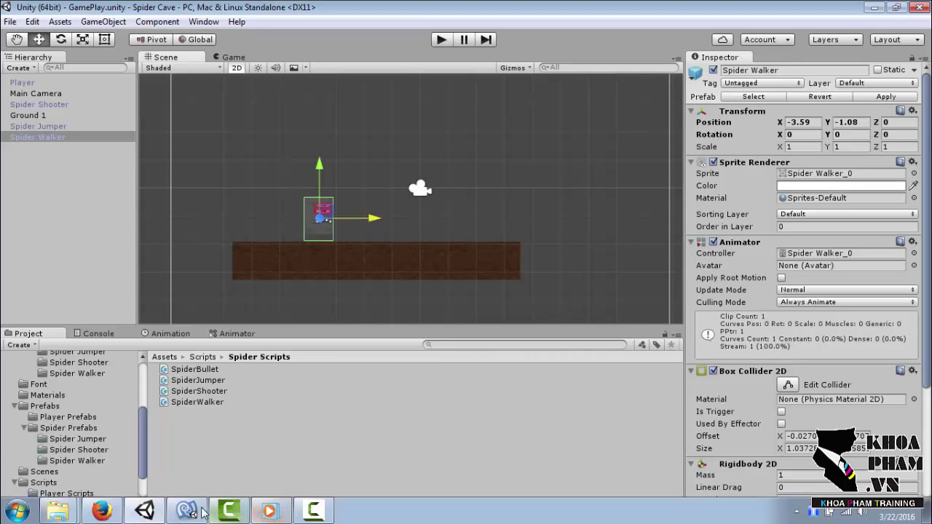
Add an empty if (!collision) { } block below the ground check in ChangeDirection
{"action": "left_click", "coordinate": [186, 510]}
{"action": "left_click", "coordinate": [326, 384]}
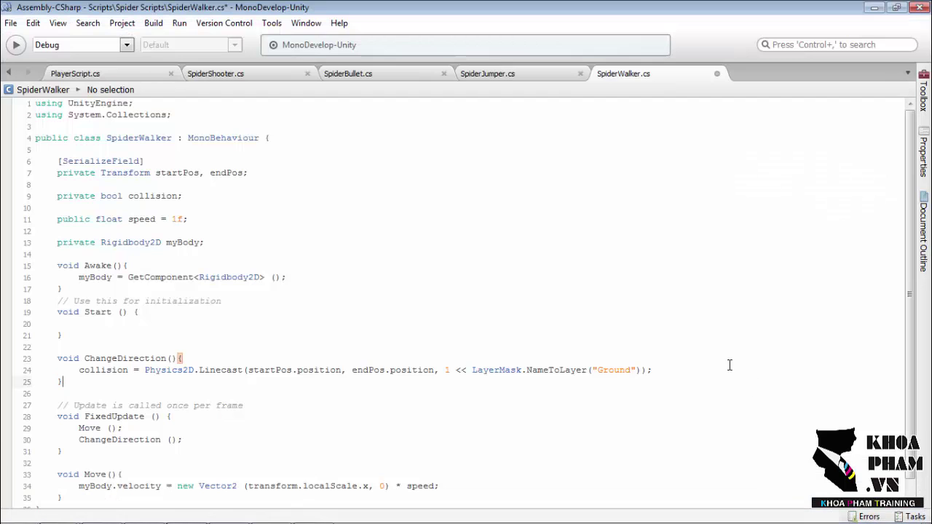
{"action": "key", "text": "Left"}
{"action": "key", "text": "Return"}
{"action": "key", "text": "Return"}
{"action": "key", "text": "Up"}
{"action": "type", "text": "if("}
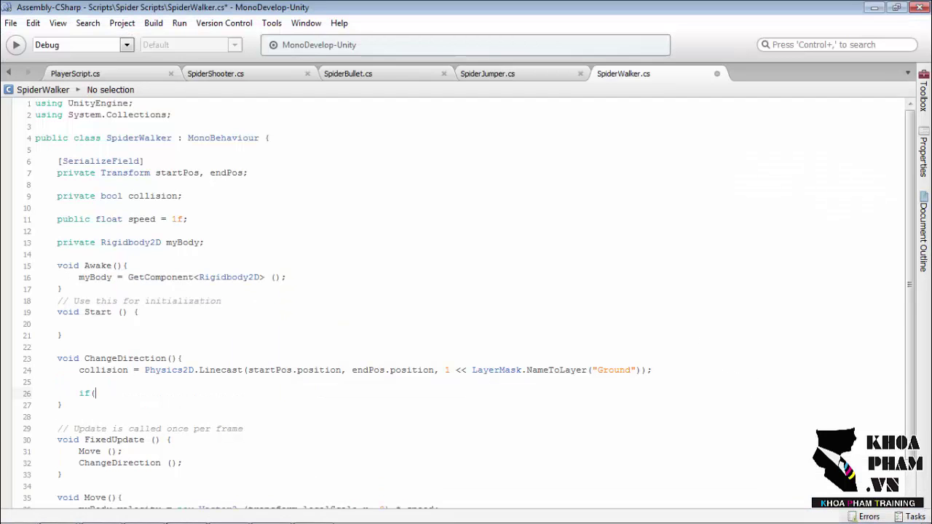
{"action": "type", "text": "!ol"}
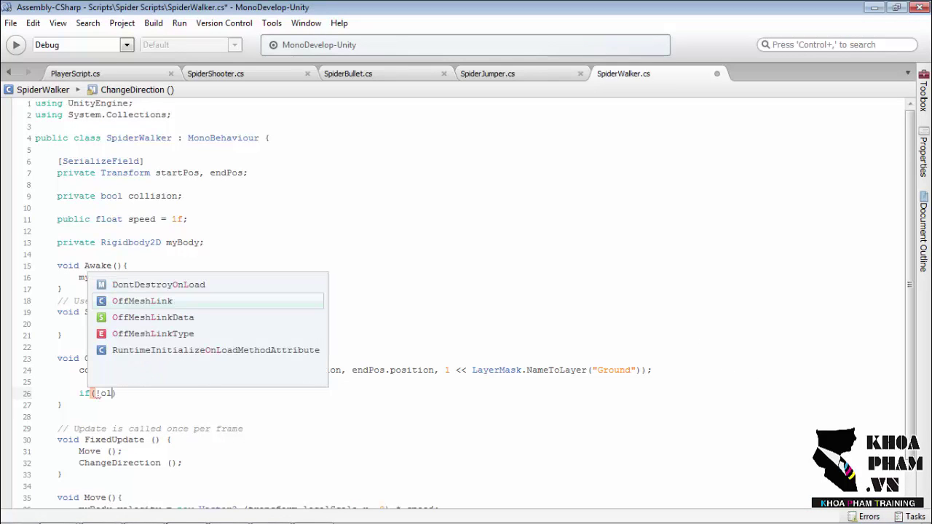
{"action": "key", "text": "BackSpace"}
{"action": "key", "text": "BackSpace"}
{"action": "type", "text": "co"}
{"action": "type", "text": "ll"}
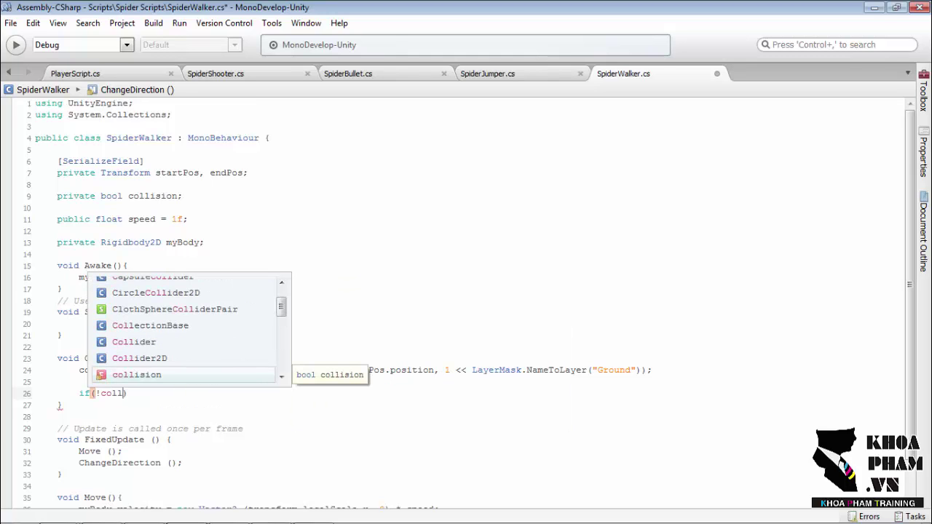
{"action": "key", "text": "Return"}
{"action": "type", "text": "{"}
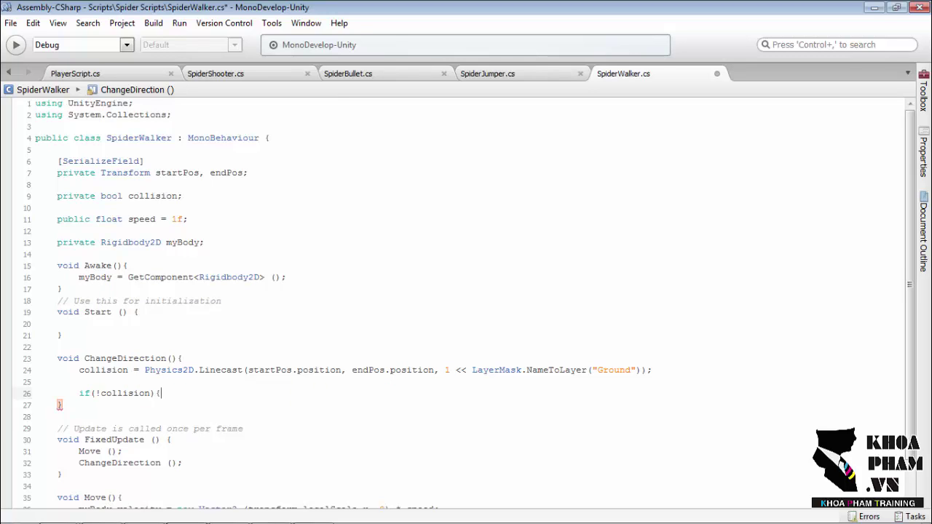
{"action": "key", "text": "Return"}
{"action": "type", "text": "}"}
{"action": "key", "text": "Return"}
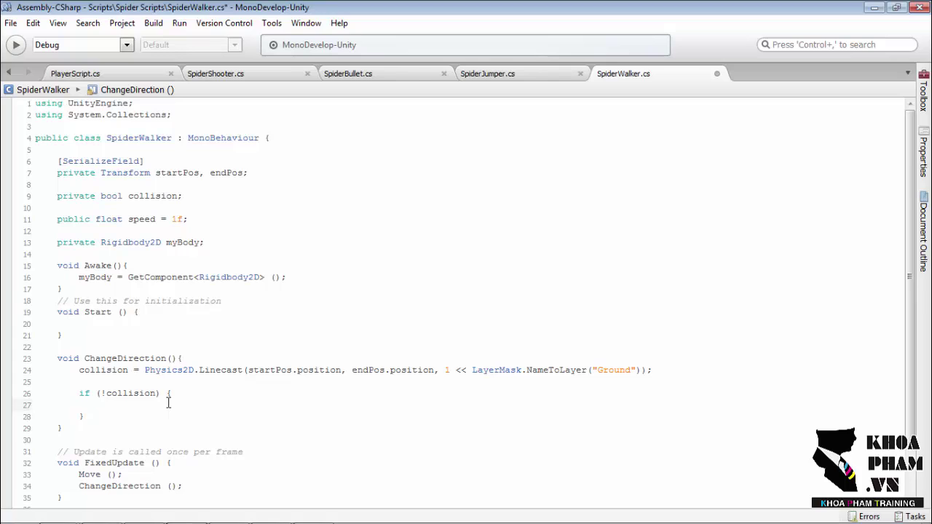
Inside the block, declare Vector3 temp = transform.localScale
{"action": "type", "text": "Vec"}
{"action": "key", "text": "Down"}
{"action": "key", "text": "Return"}
{"action": "type", "text": "tra"}
{"action": "key", "text": "Return"}
{"action": "type", "text": ".lo"}
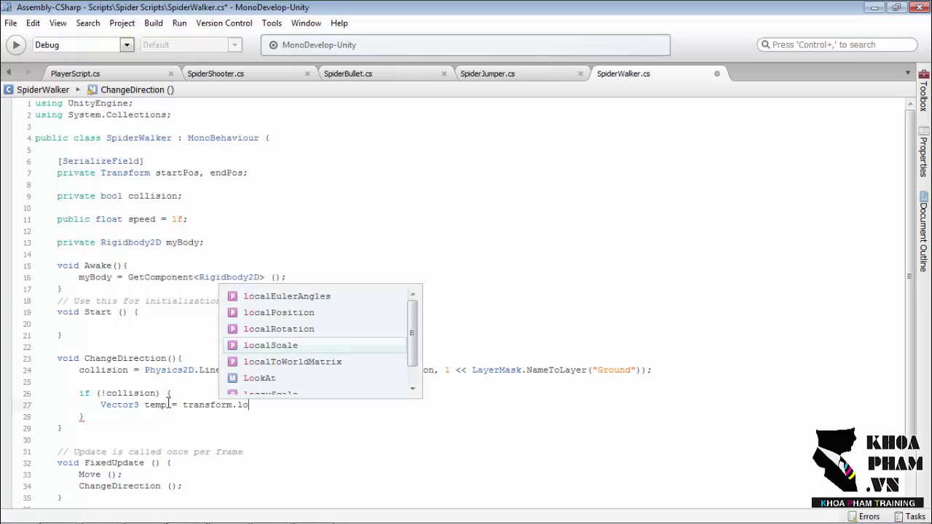
{"action": "key", "text": "Return"}
{"action": "key", "text": "Return"}
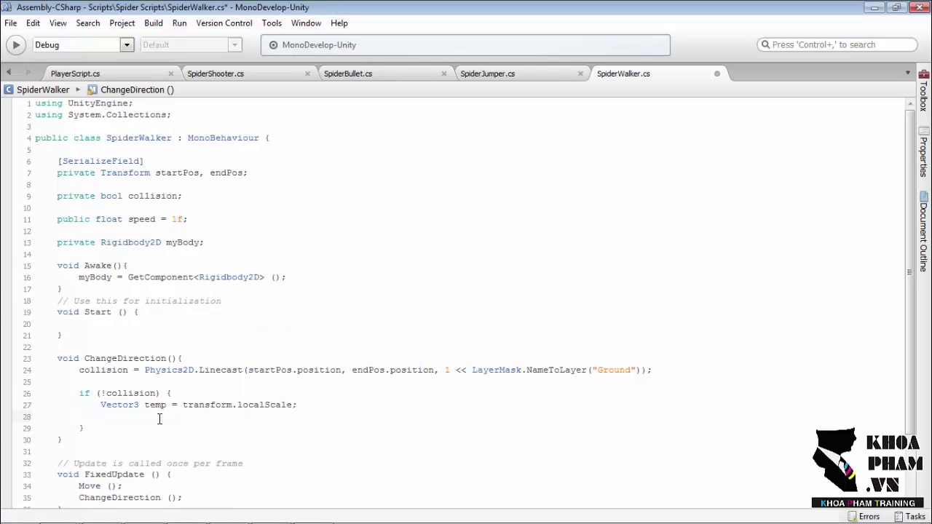
Add an if (temp.x == 1f) check below the temp declaration
{"action": "type", "text": "temp."}
{"action": "type", "text": "x ="}
{"action": "key", "text": "BackSpace"}
{"action": "key", "text": "BackSpace"}
{"action": "key", "text": "BackSpace"}
{"action": "type", "text": "if()"}
{"action": "type", "text": "temp.x = "}
{"action": "type", "text": "="}
{"action": "type", "text": "f"}
{"action": "type", "text": "{"}
{"action": "key", "text": "Return"}
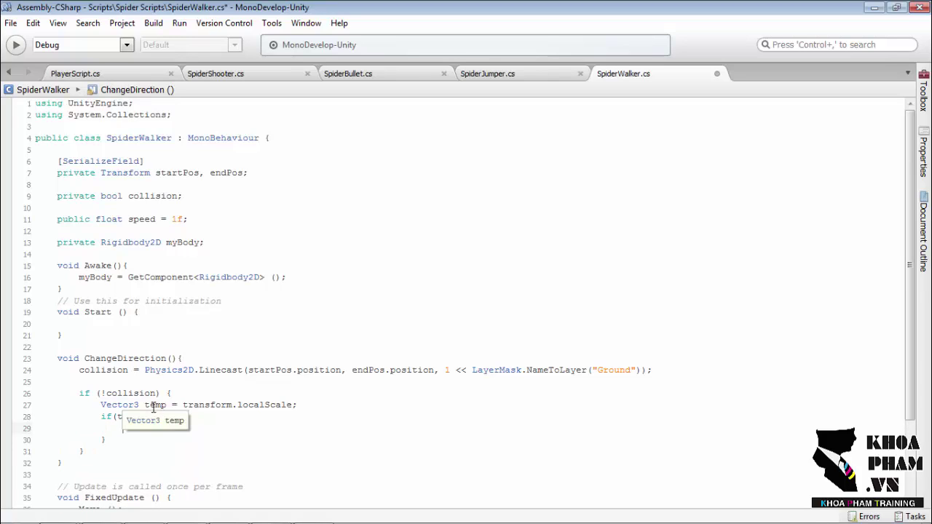
{"action": "left_click_drag", "start_coordinate": [101, 417], "coordinate": [205, 417]}
{"action": "left_click", "coordinate": [221, 415]}
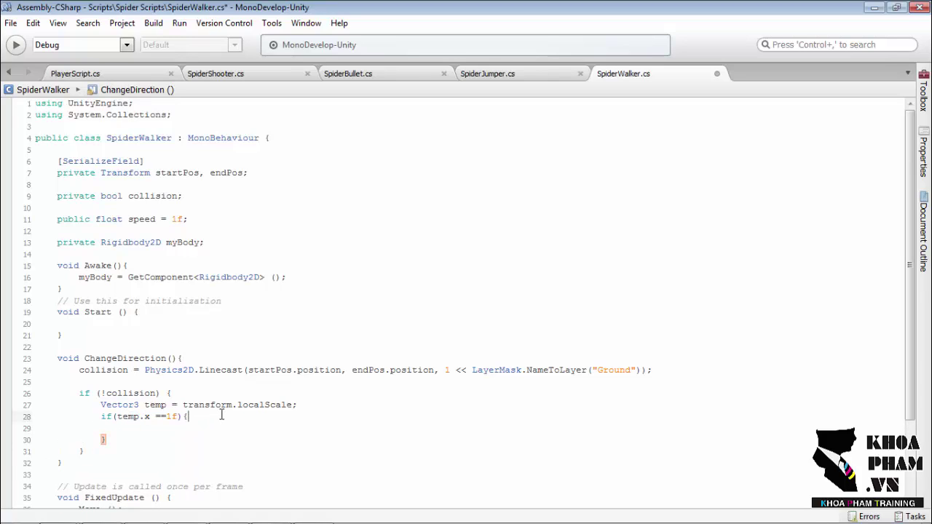
{"action": "left_click", "coordinate": [174, 424]}
Set temp.x = -1f in the check and add an else branch setting temp.x = 1f
{"action": "type", "text": "tem"}
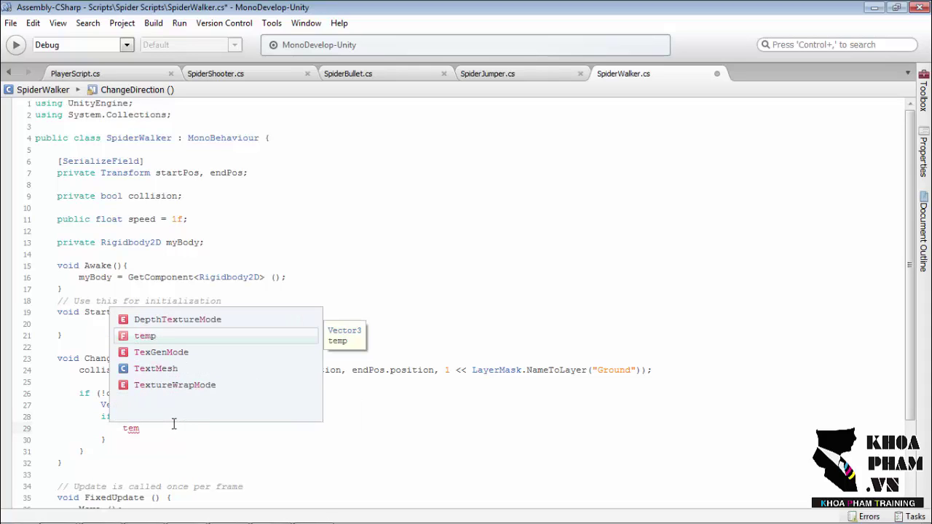
{"action": "key", "text": "Return"}
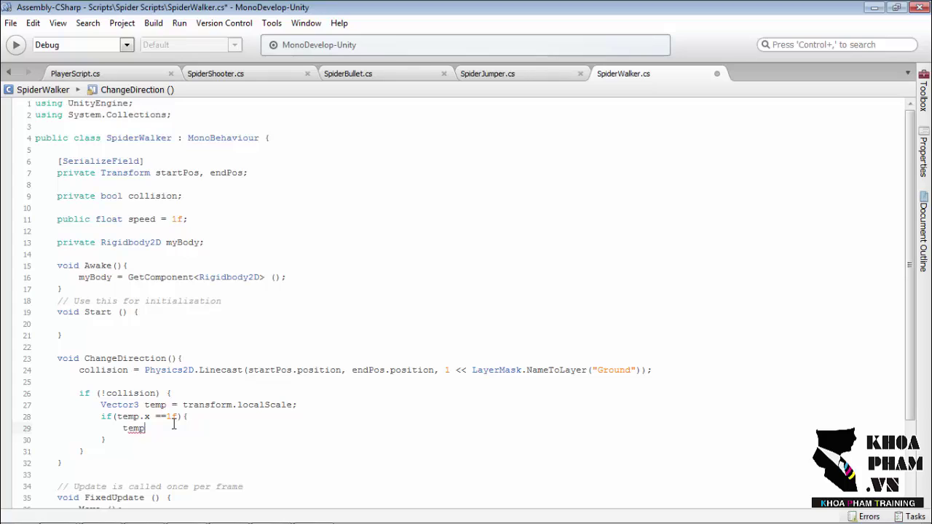
{"action": "type", "text": ".x = -1f;"}
{"action": "key", "text": "Down"}
{"action": "type", "text": "els"}
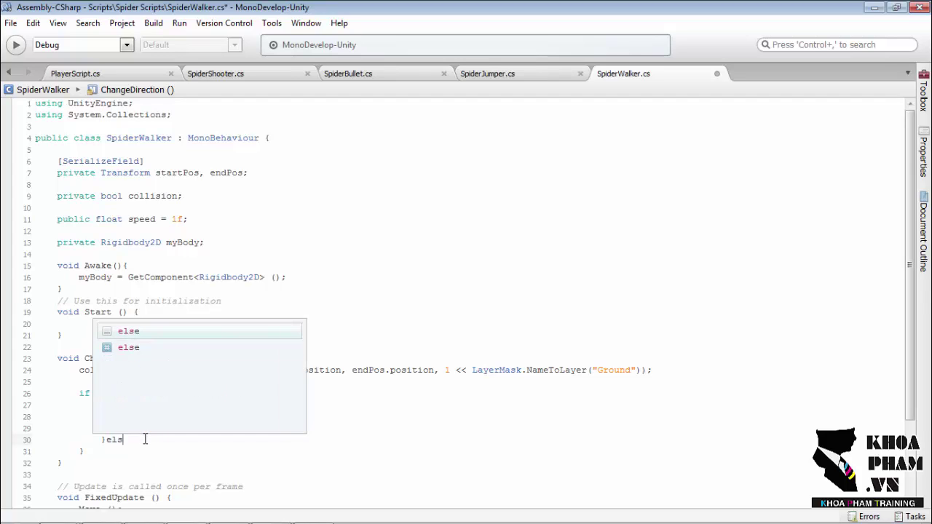
{"action": "type", "text": "e{"}
{"action": "key", "text": "Return"}
{"action": "key", "text": "Return"}
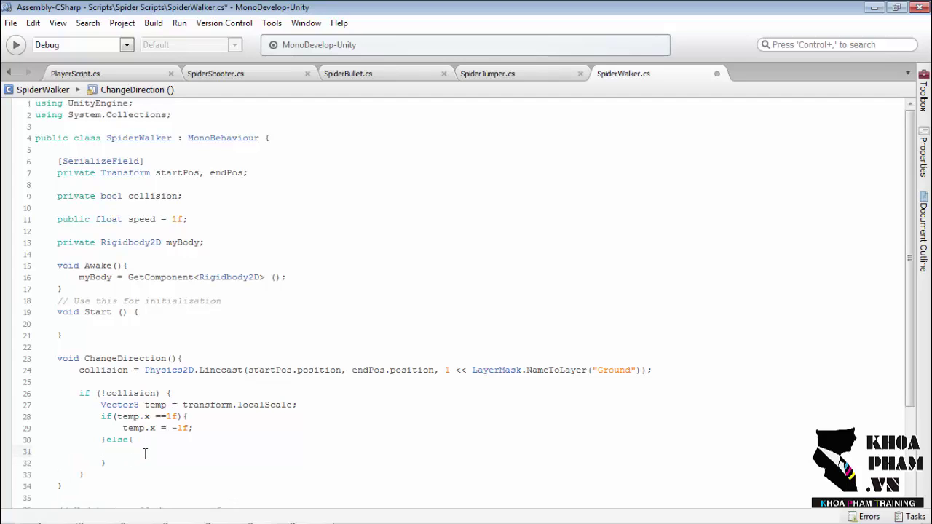
{"action": "type", "text": "temp.x"}
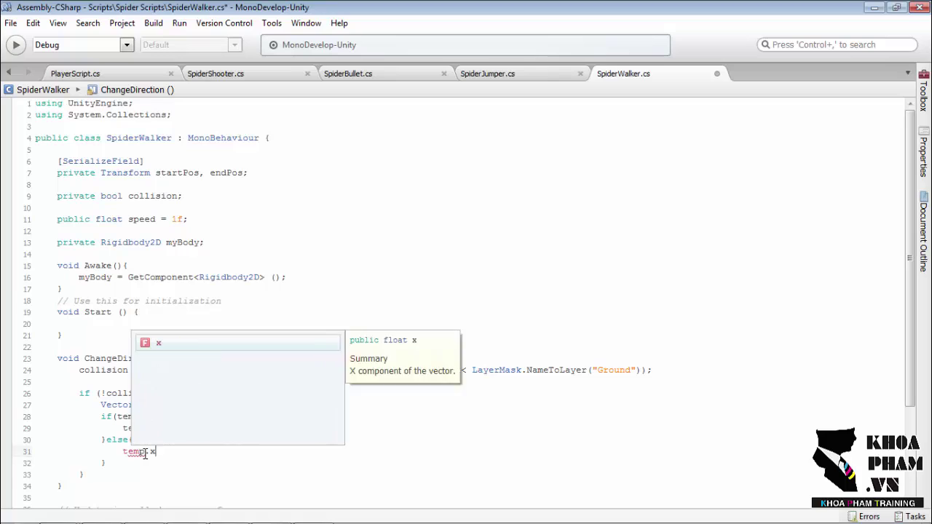
{"action": "type", "text": " = 1f;"}
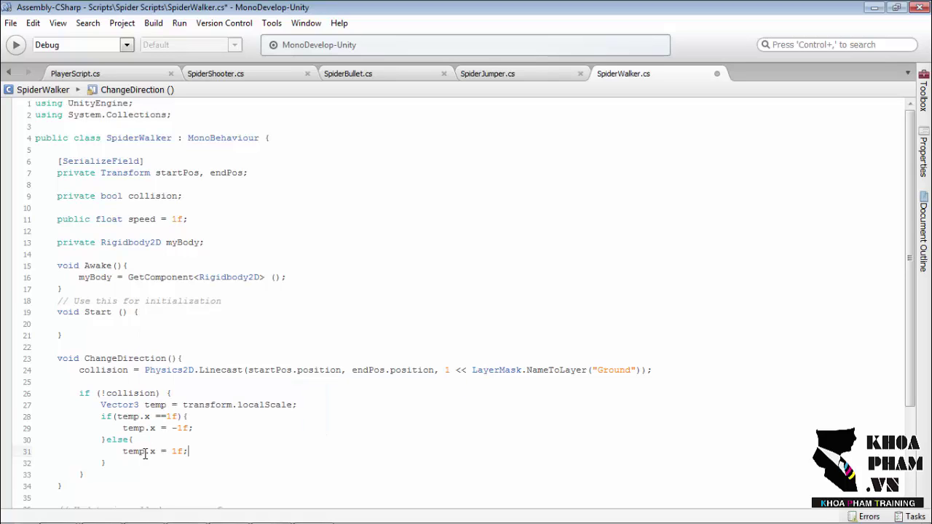
Add transform.localScale = temp; after the if/else
{"action": "key", "text": "Return"}
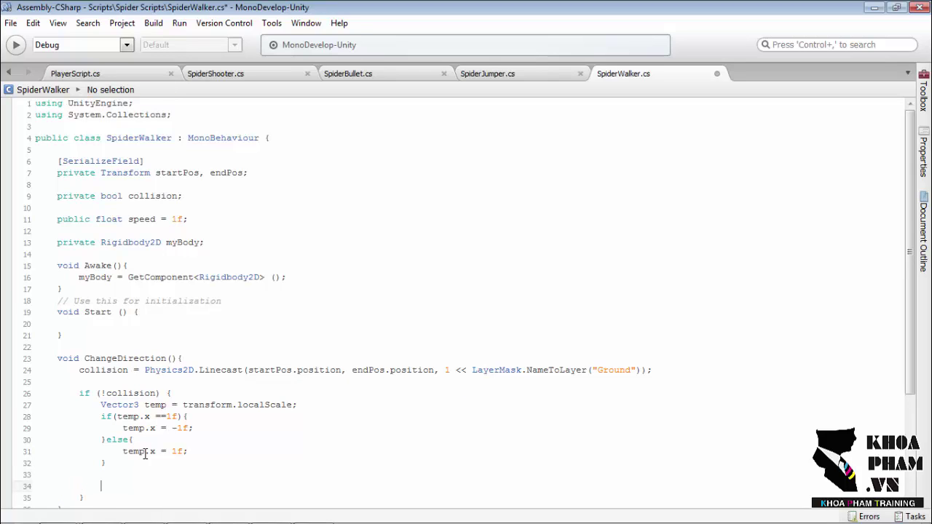
{"action": "key", "text": "Return"}
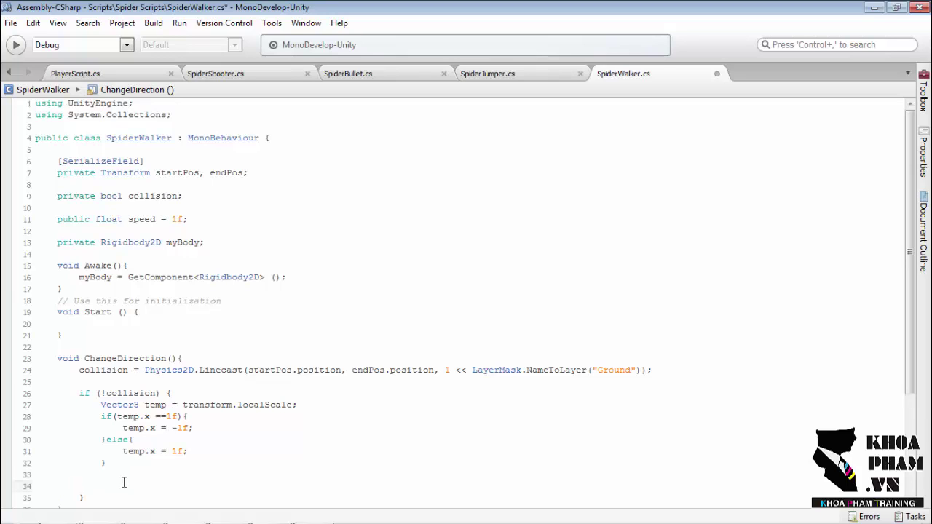
{"action": "type", "text": "tra"}
{"action": "key", "text": "Return"}
{"action": "type", "text": ".lo"}
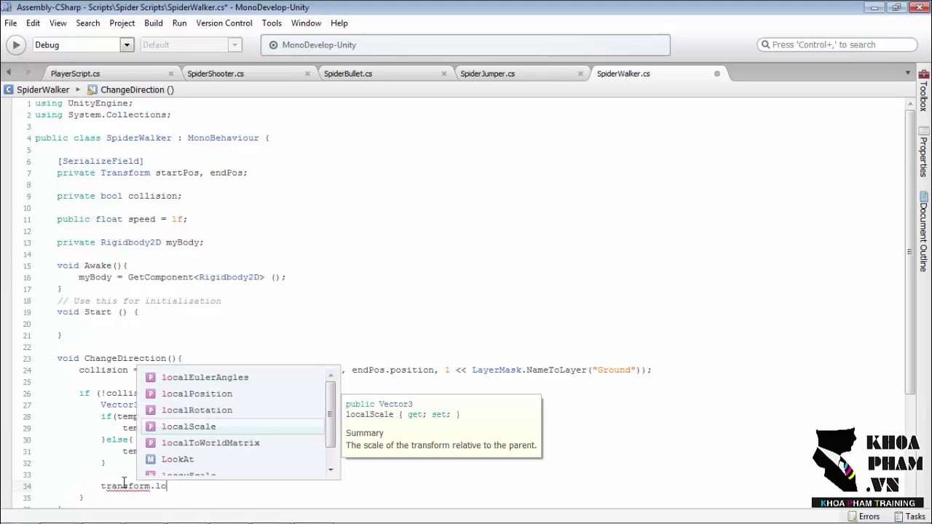
{"action": "key", "text": "Return"}
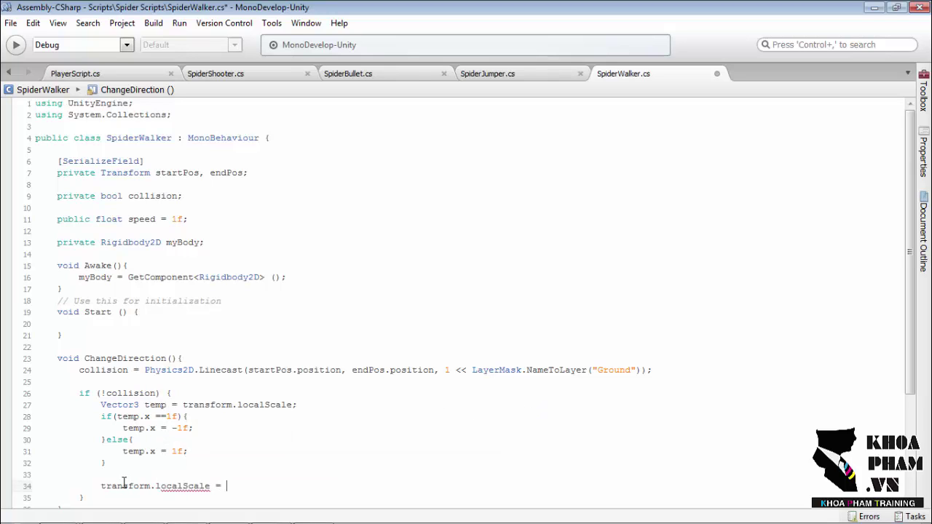
{"action": "type", "text": "temp.x"}
{"action": "key", "text": "BackSpace"}
{"action": "type", "text": "mp"}
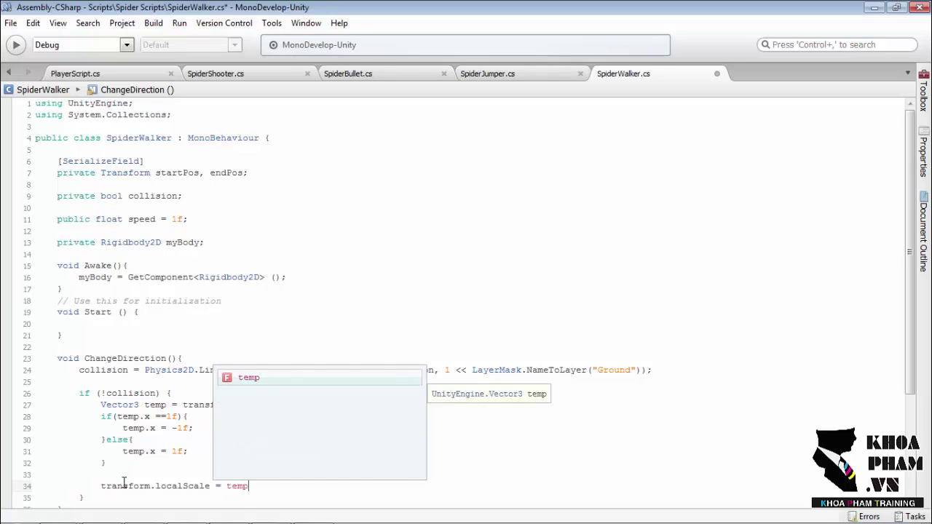
{"action": "type", "text": ";"}
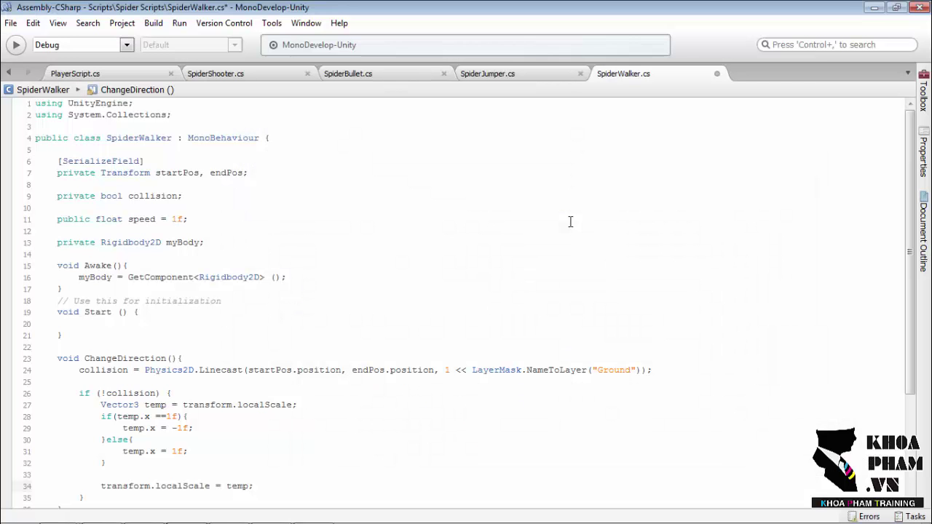
Review the [SerializeField] Transform startPos, endPos declaration on line 7
{"action": "left_click", "coordinate": [212, 173]}
{"action": "left_click", "coordinate": [166, 162]}
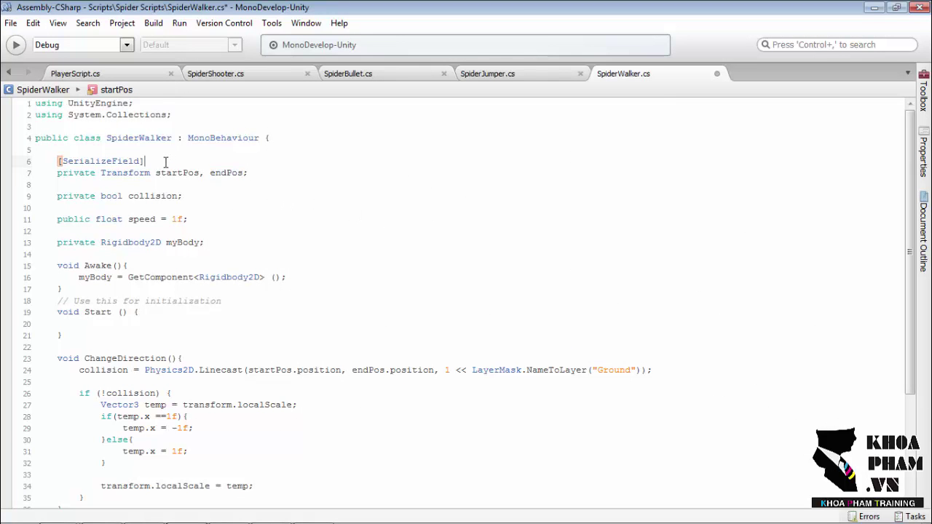
{"action": "left_click_drag", "start_coordinate": [56, 168], "coordinate": [233, 175]}
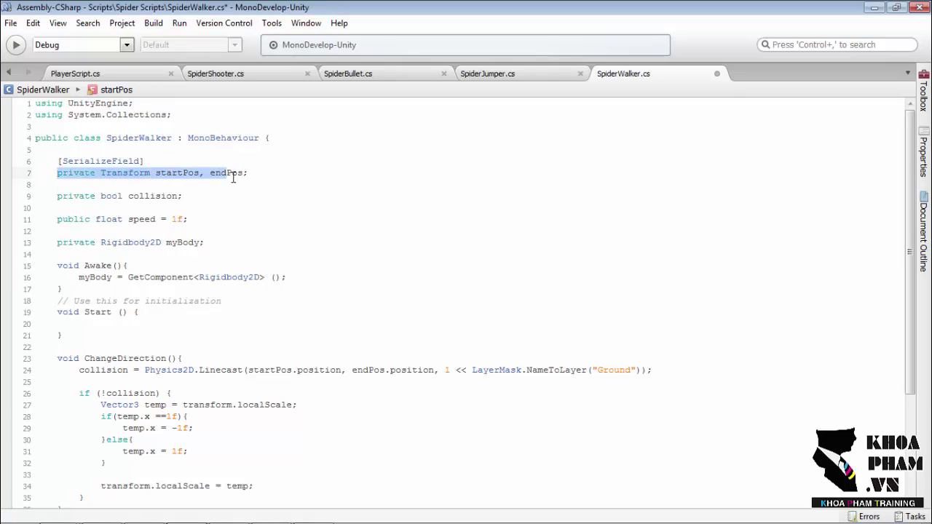
{"action": "left_click", "coordinate": [62, 170]}
{"action": "double_click", "coordinate": [121, 171]}
{"action": "left_click", "coordinate": [167, 176]}
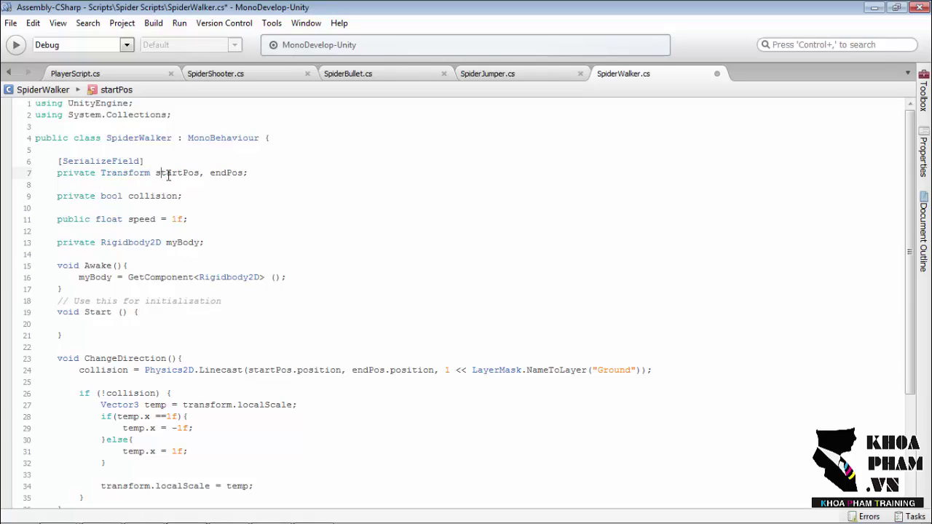
{"action": "triple_click", "coordinate": [220, 172]}
{"action": "left_click", "coordinate": [254, 208]}
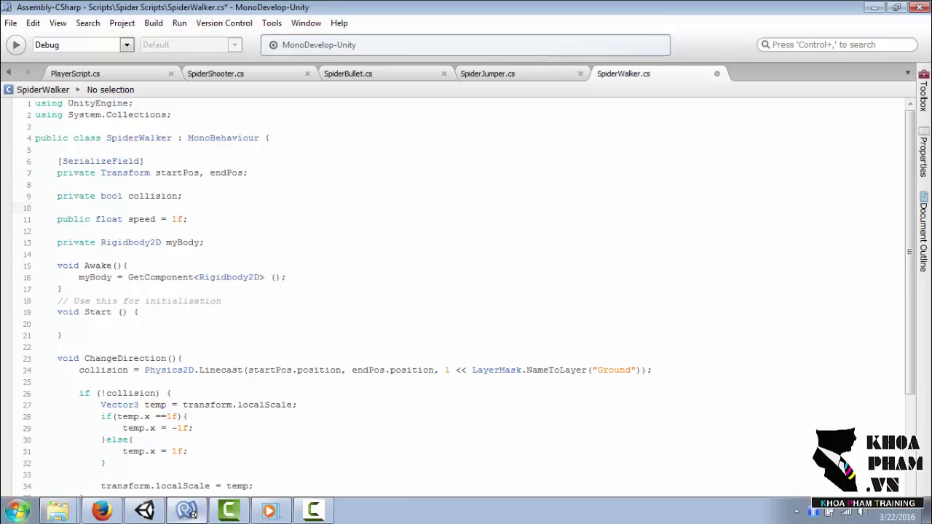
Back in Unity, select Spider Walker in the Hierarchy
{"action": "left_click", "coordinate": [143, 512]}
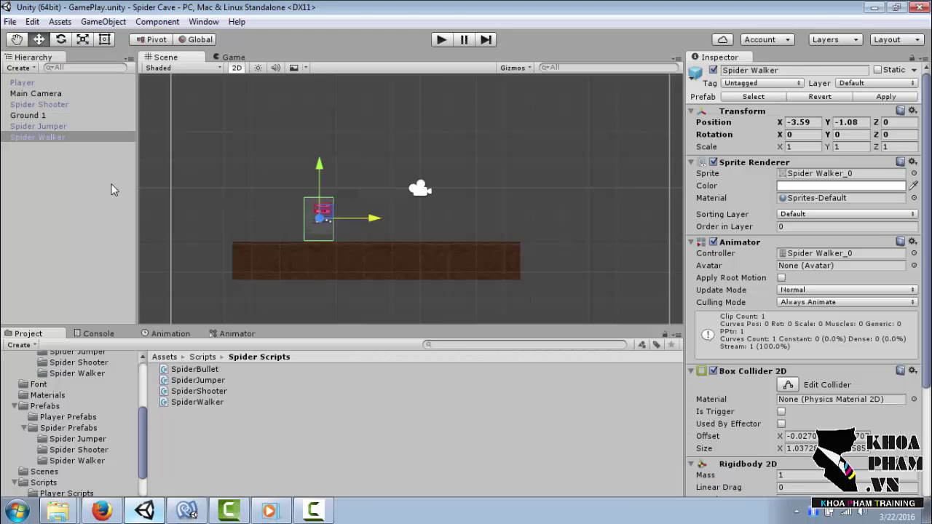
{"action": "scroll", "coordinate": [800, 291], "scroll_direction": "down", "scroll_amount": 5}
{"action": "left_click", "coordinate": [32, 127]}
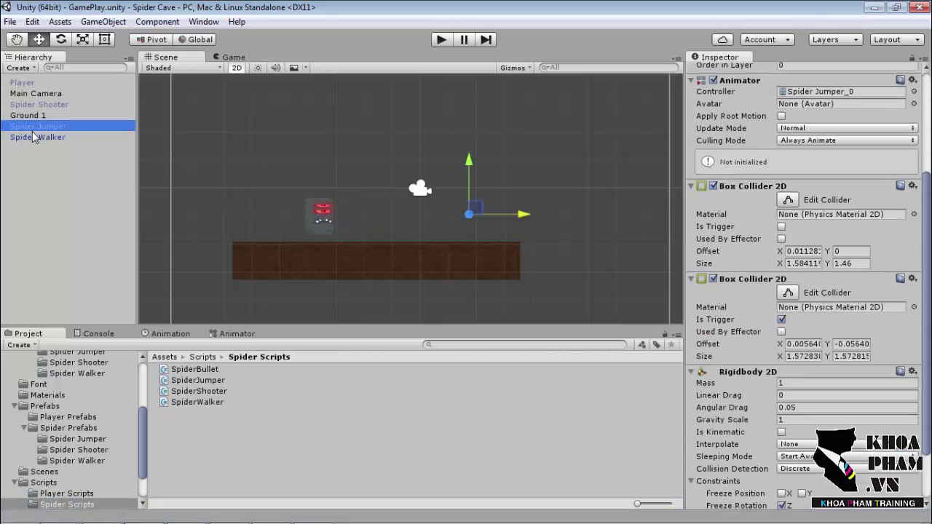
{"action": "left_click", "coordinate": [37, 136]}
{"action": "left_click", "coordinate": [38, 105]}
{"action": "left_click", "coordinate": [40, 136]}
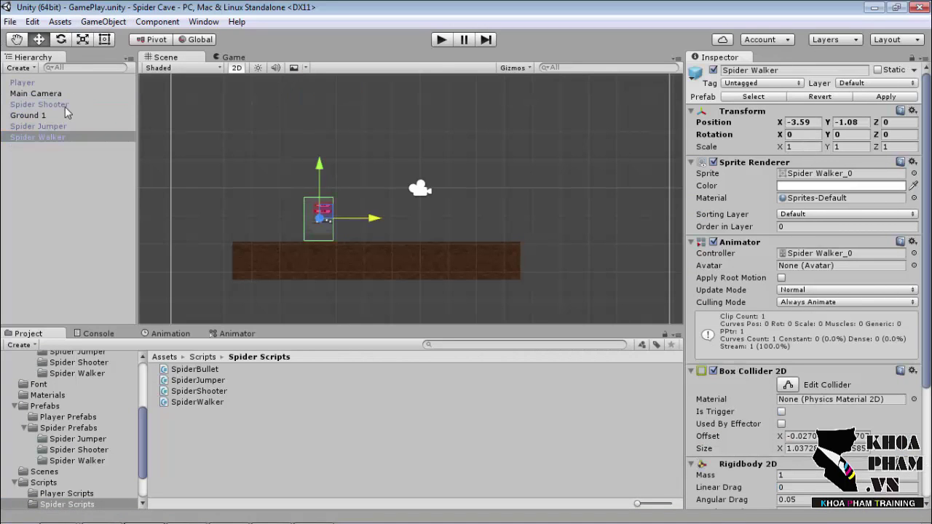
{"action": "left_click", "coordinate": [52, 139]}
Create an empty GameObject, nest it under Spider Walker, and name it End Pos
{"action": "left_click", "coordinate": [103, 21]}
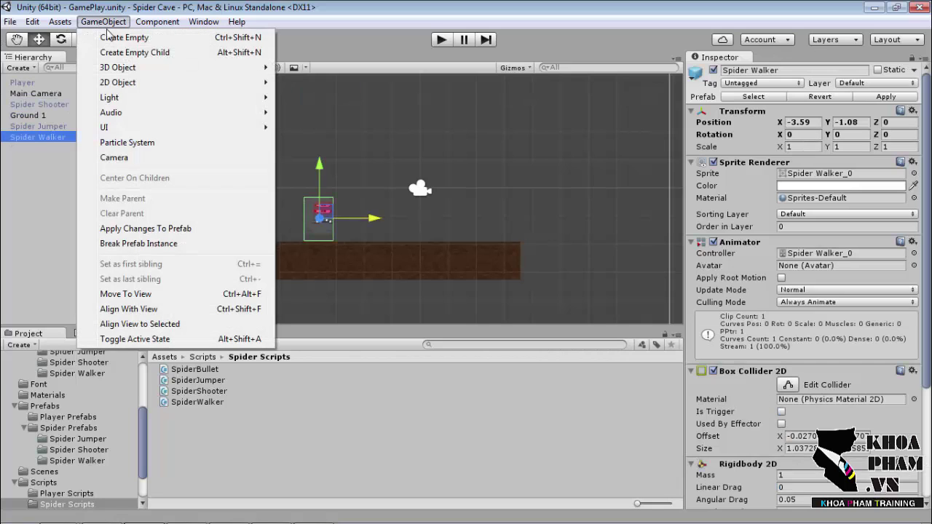
{"action": "left_click", "coordinate": [117, 38]}
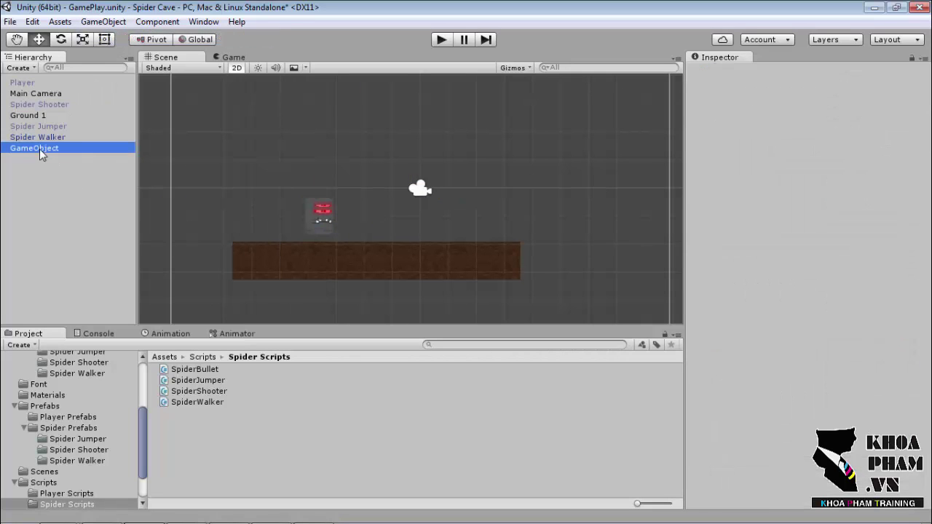
{"action": "left_click_drag", "start_coordinate": [39, 148], "coordinate": [48, 136]}
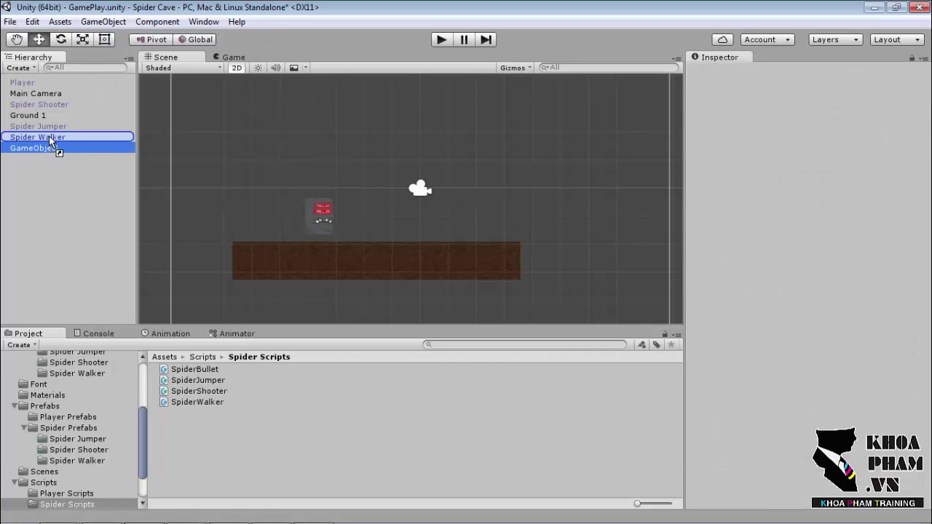
{"action": "left_click", "coordinate": [55, 149]}
{"action": "type", "text": "E"}
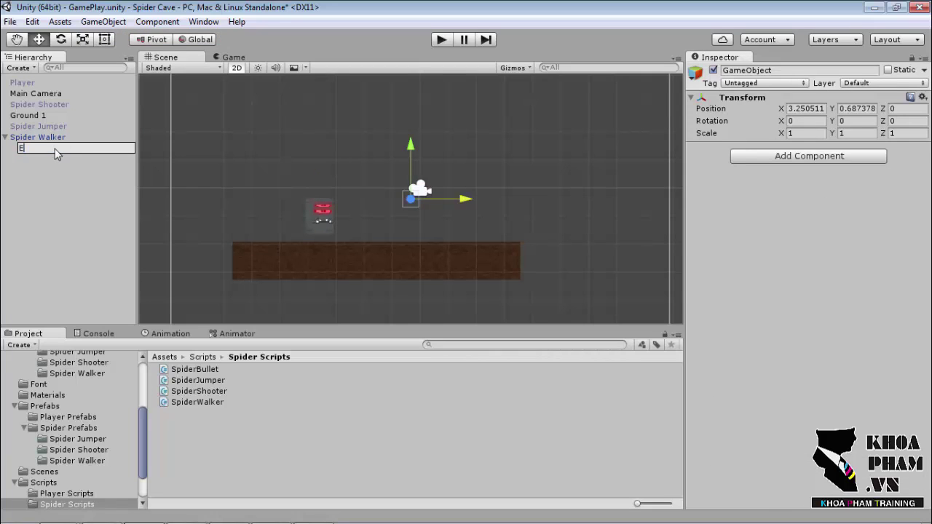
{"action": "type", "text": "nd Pois"}
{"action": "left_click", "coordinate": [52, 159]}
{"action": "left_click", "coordinate": [47, 138]}
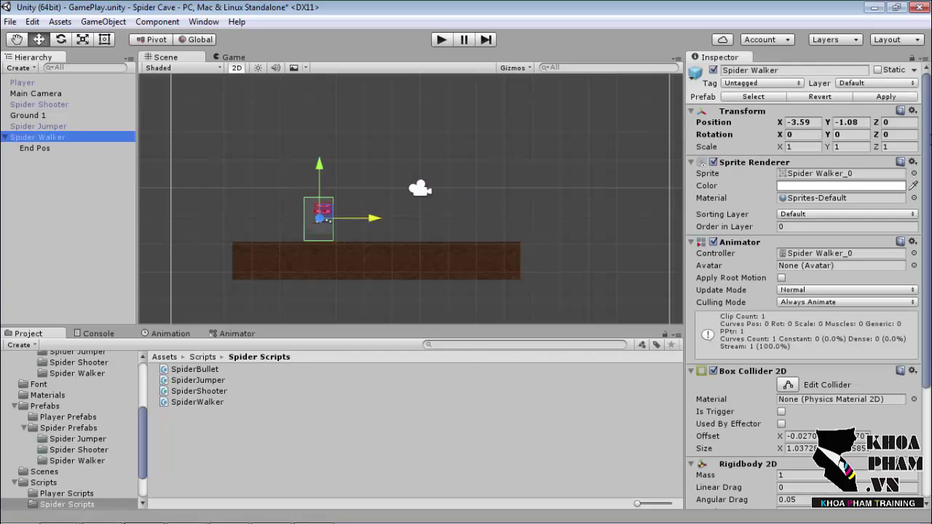
{"action": "scroll", "coordinate": [837, 291], "scroll_direction": "down", "scroll_amount": 5}
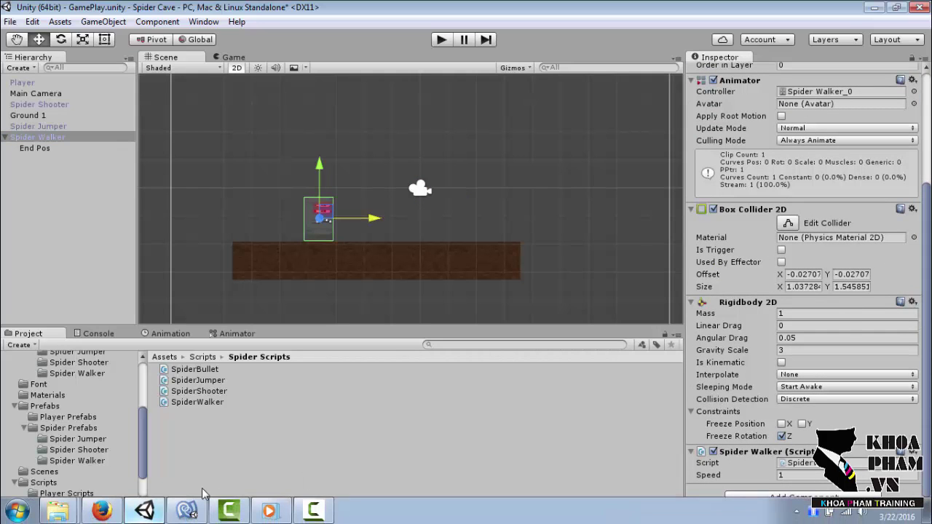
Save SpiderWalker.cs, then assign Spider Walker to Start Pos and the End Pos child to End Pos
{"action": "left_click", "coordinate": [187, 510]}
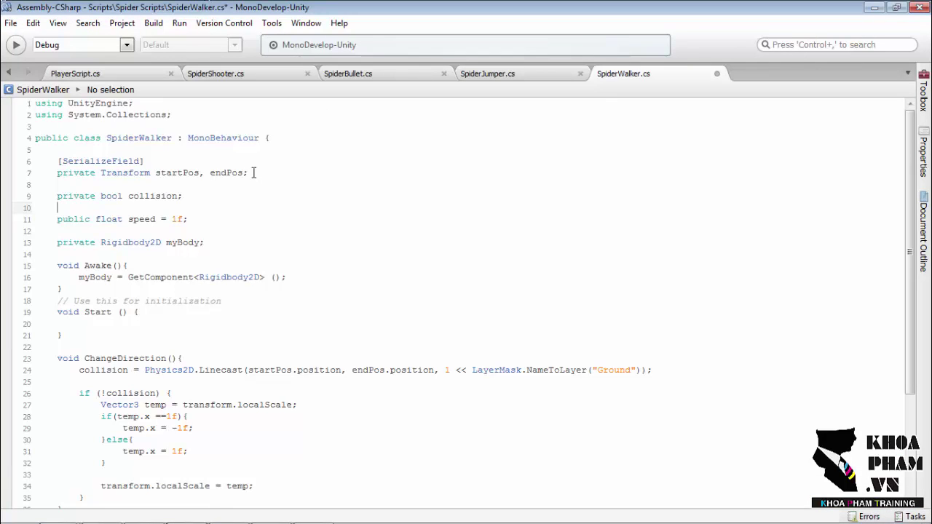
{"action": "key", "text": "ctrl+s"}
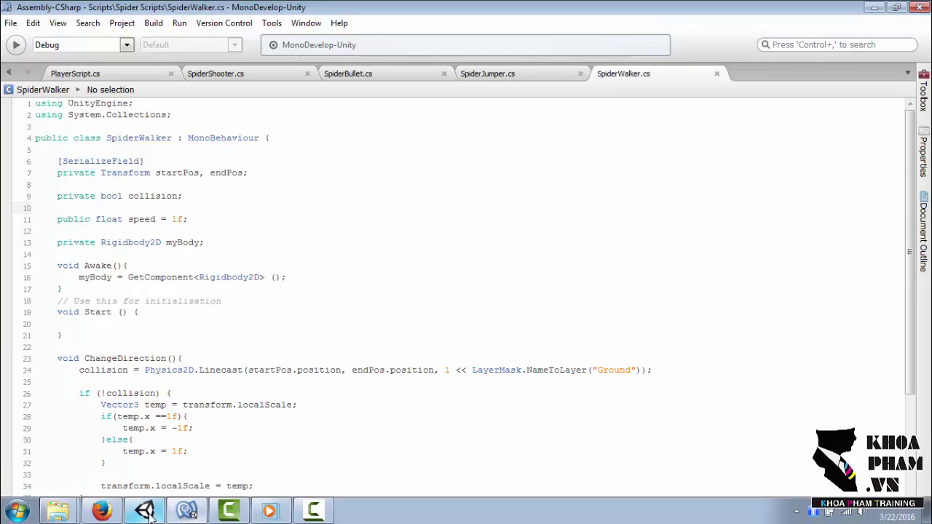
{"action": "left_click", "coordinate": [157, 510]}
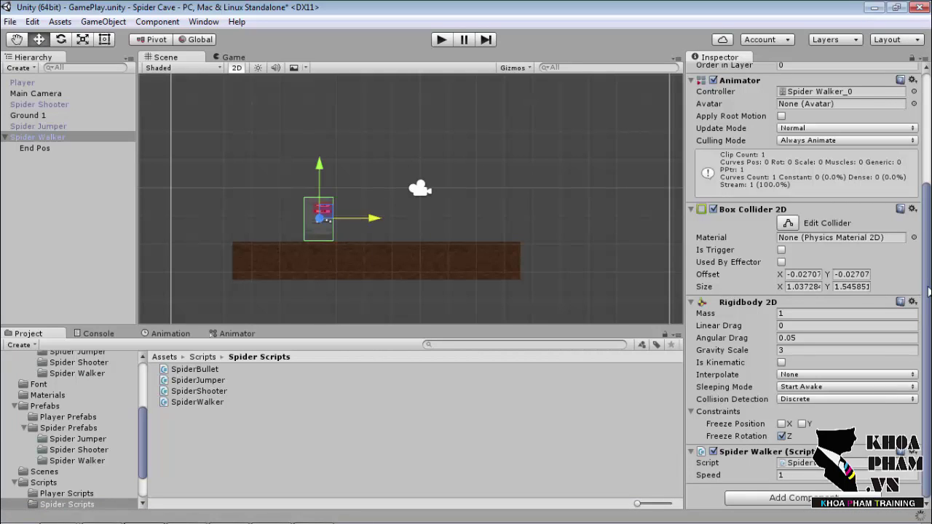
{"action": "scroll", "coordinate": [928, 291], "scroll_direction": "down", "scroll_amount": 1}
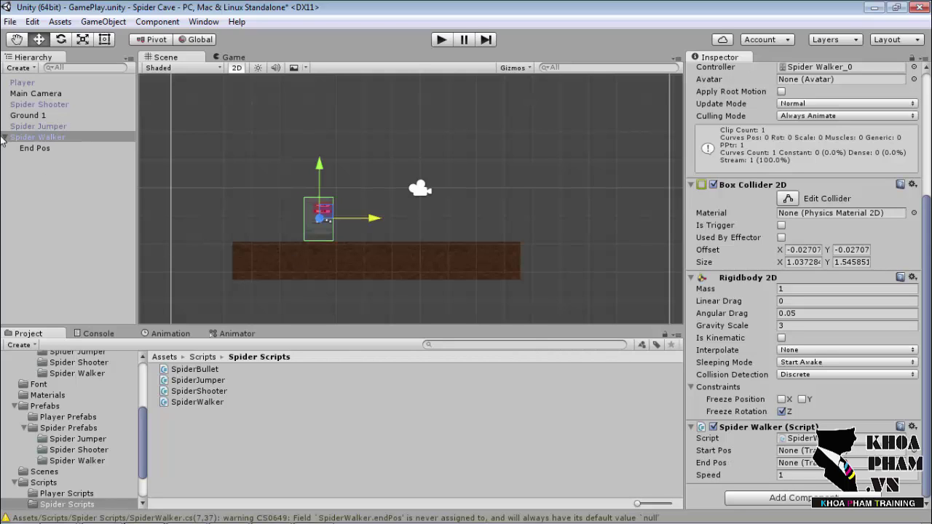
{"action": "left_click_drag", "start_coordinate": [28, 142], "coordinate": [801, 451]}
{"action": "mouse_move", "coordinate": [32, 149]}
{"action": "left_mouse_down"}
{"action": "mouse_move", "coordinate": [739, 374]}
{"action": "mouse_move", "coordinate": [810, 464]}
{"action": "left_mouse_up"}
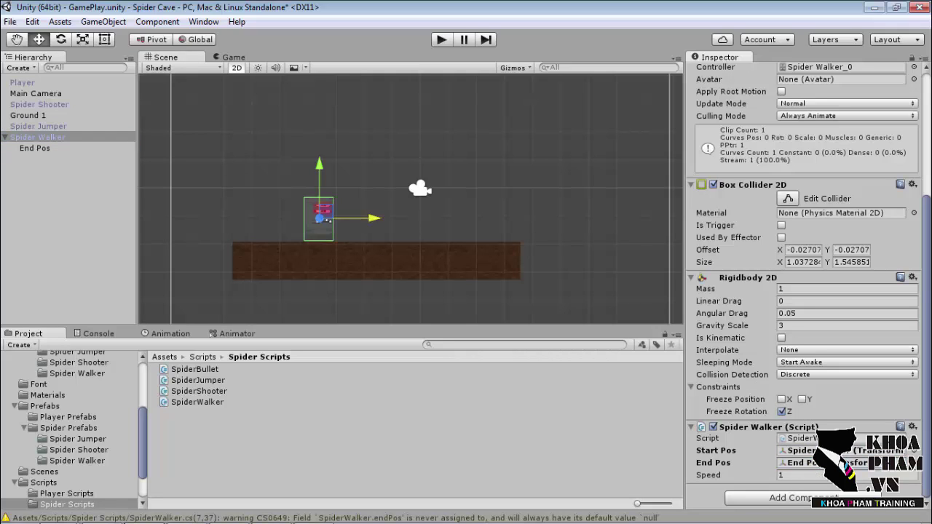
{"action": "scroll", "coordinate": [912, 110], "scroll_direction": "up", "scroll_amount": 5}
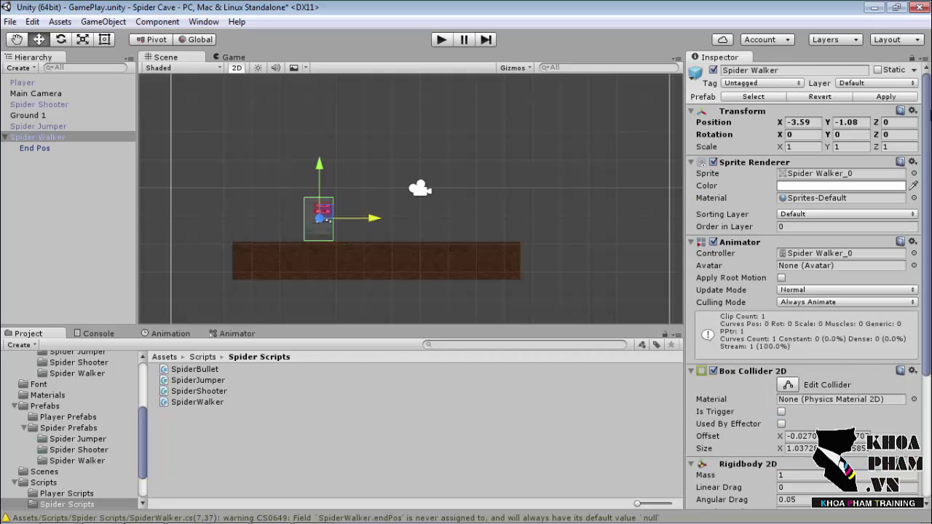
{"action": "left_click", "coordinate": [60, 148]}
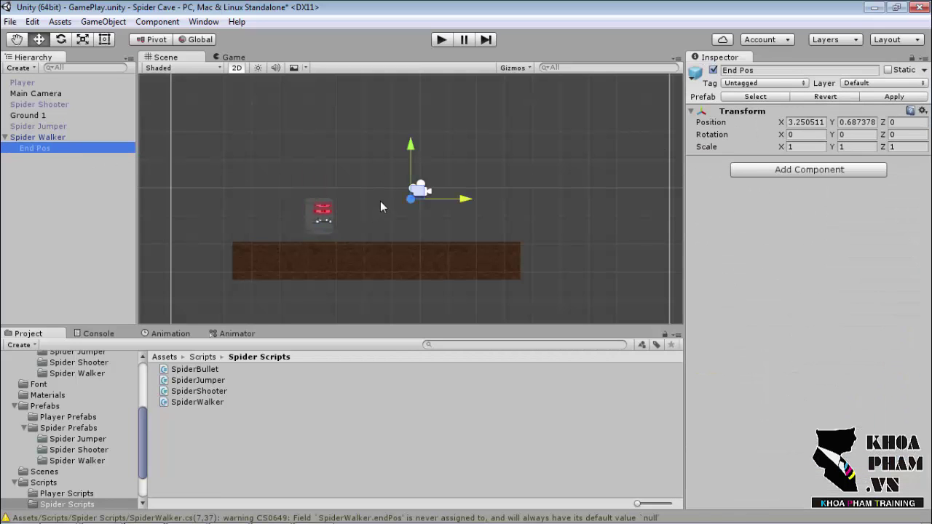
Reset End Pos's Transform, shift it right, and give it a red label icon
{"action": "left_click", "coordinate": [922, 111]}
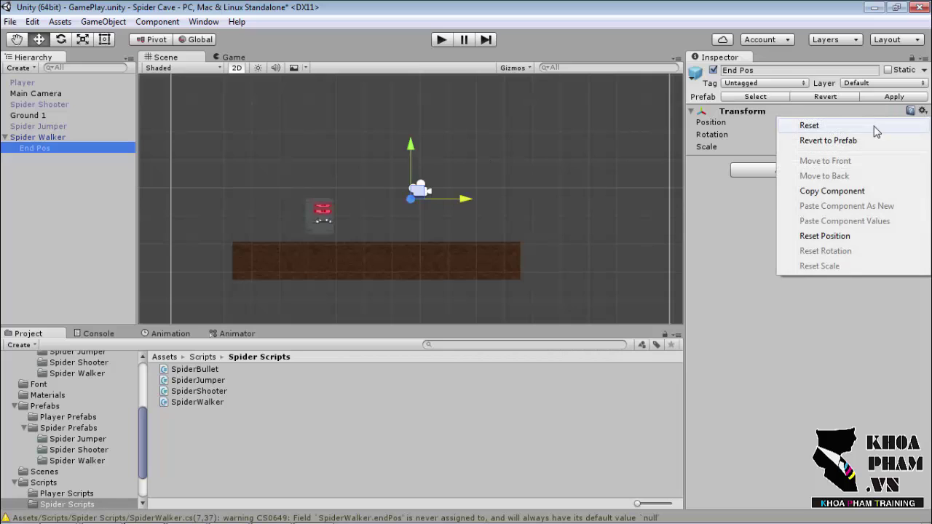
{"action": "left_click", "coordinate": [873, 125]}
{"action": "left_click_drag", "start_coordinate": [376, 220], "coordinate": [413, 219]}
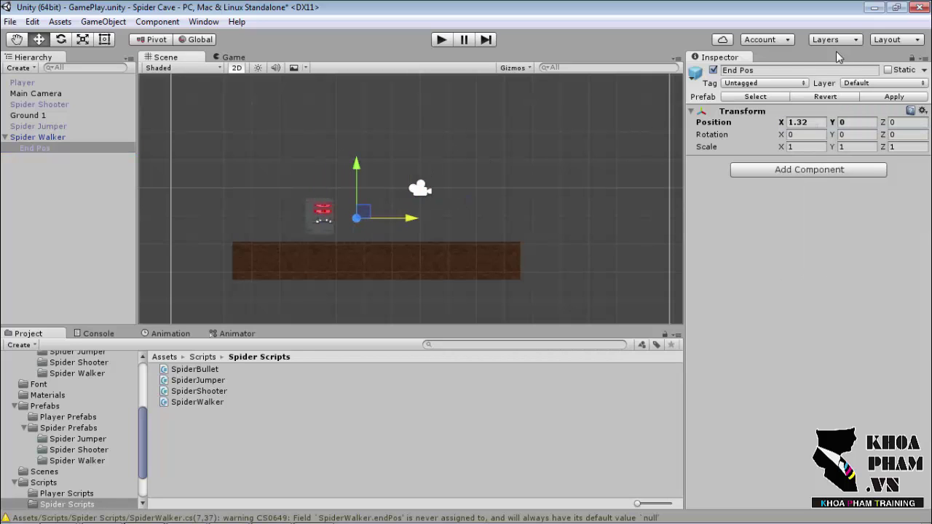
{"action": "left_click", "coordinate": [697, 73]}
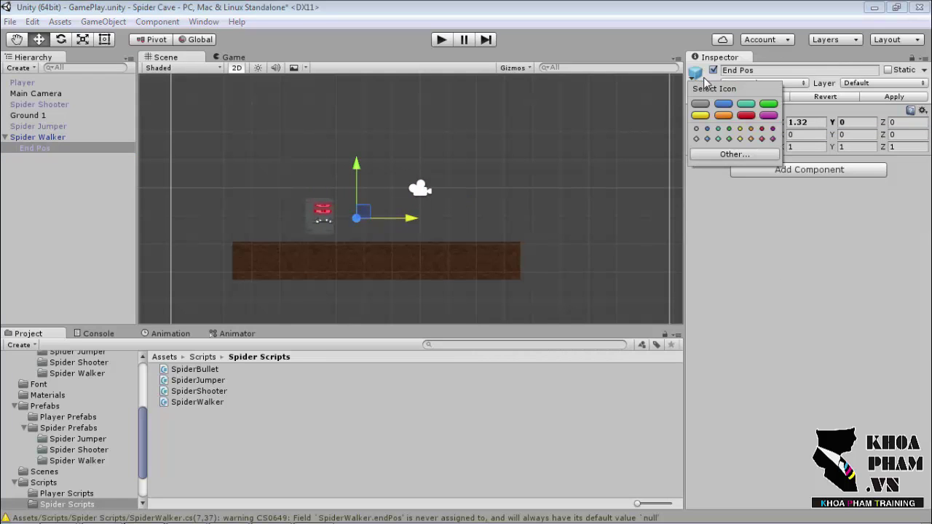
{"action": "left_click", "coordinate": [746, 114]}
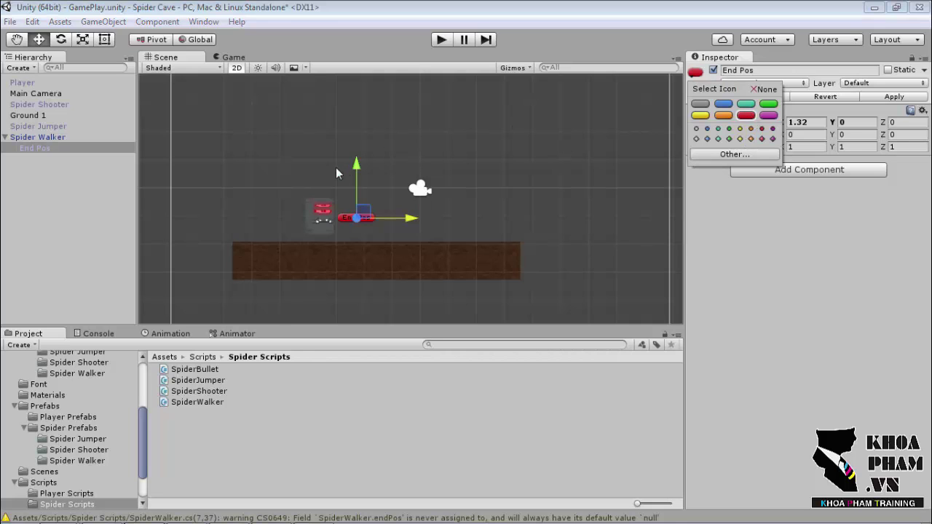
{"action": "left_click", "coordinate": [359, 163]}
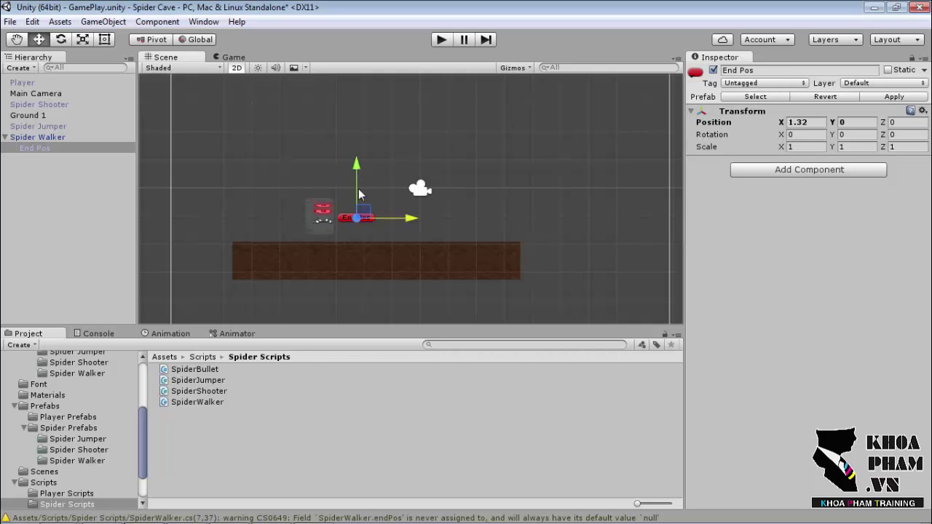
Move End Pos down into the ground platform at X 1.49, Y -1.54
{"action": "left_click", "coordinate": [35, 137]}
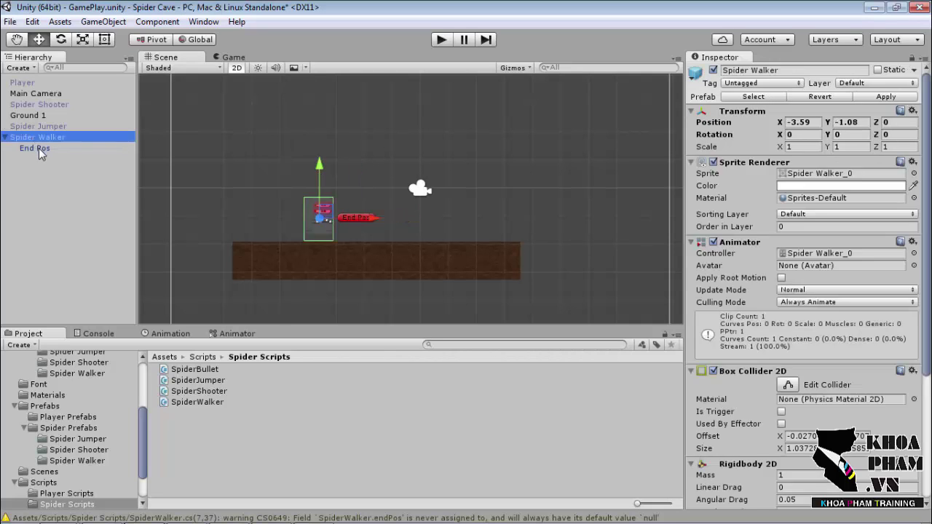
{"action": "left_click", "coordinate": [37, 148]}
{"action": "left_click_drag", "start_coordinate": [355, 167], "coordinate": [358, 205]}
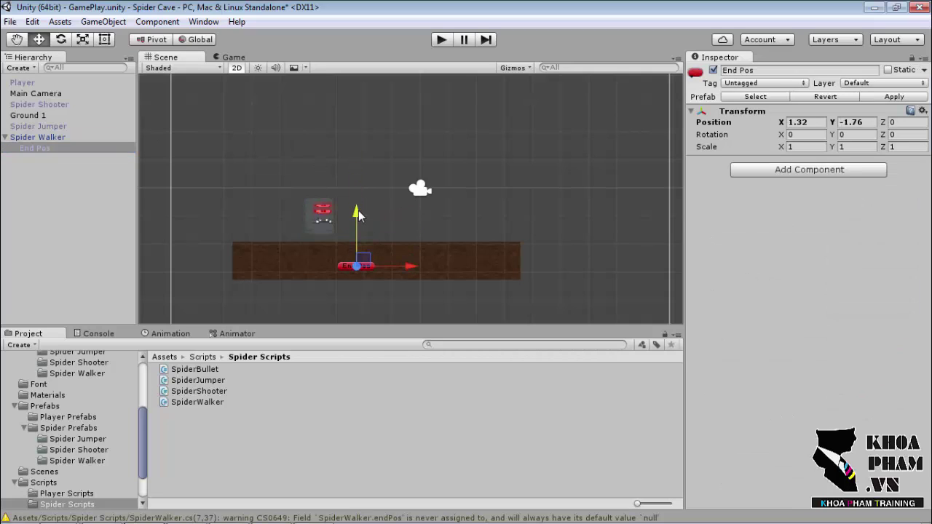
{"action": "left_click_drag", "start_coordinate": [408, 266], "coordinate": [412, 266]}
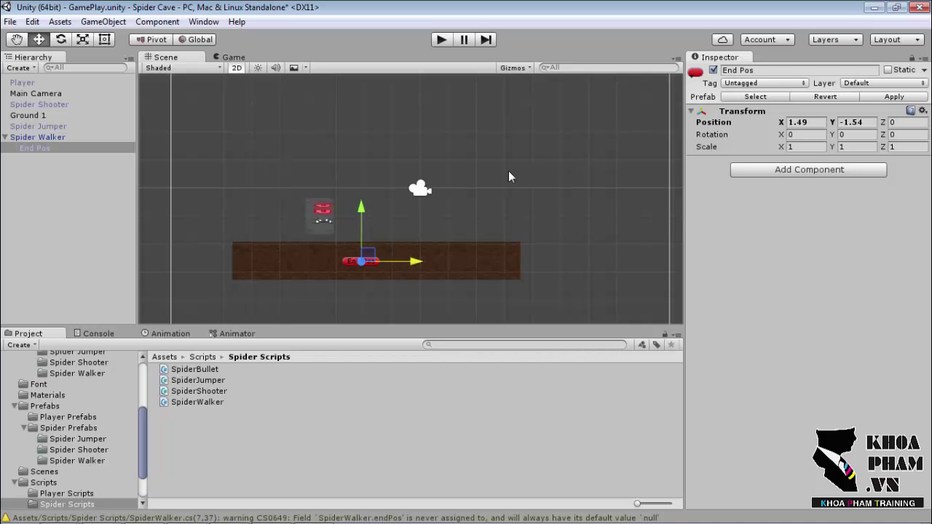
{"action": "left_click", "coordinate": [441, 41]}
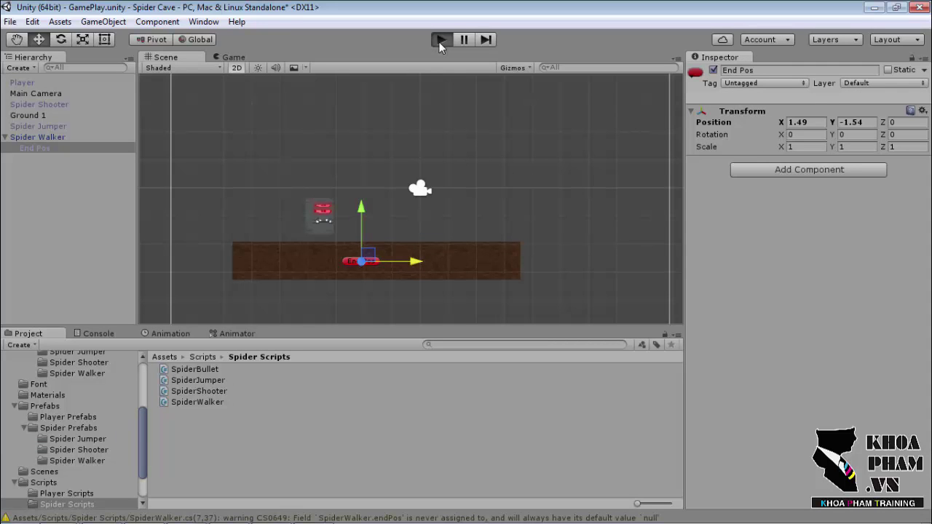
Watch the spider reverse at the platform edge in the Scene view, stop the game, and return to SpiderWalker.cs
{"action": "left_click", "coordinate": [167, 57]}
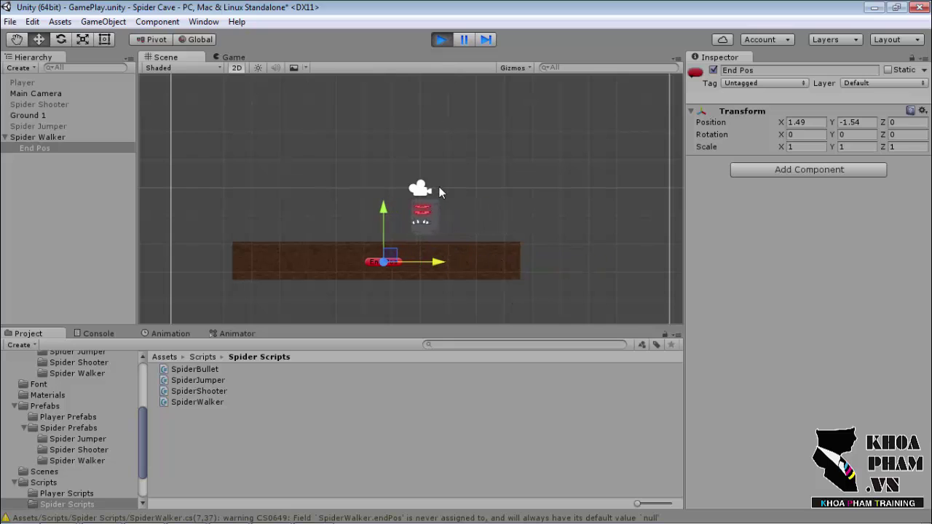
{"action": "left_click", "coordinate": [441, 39]}
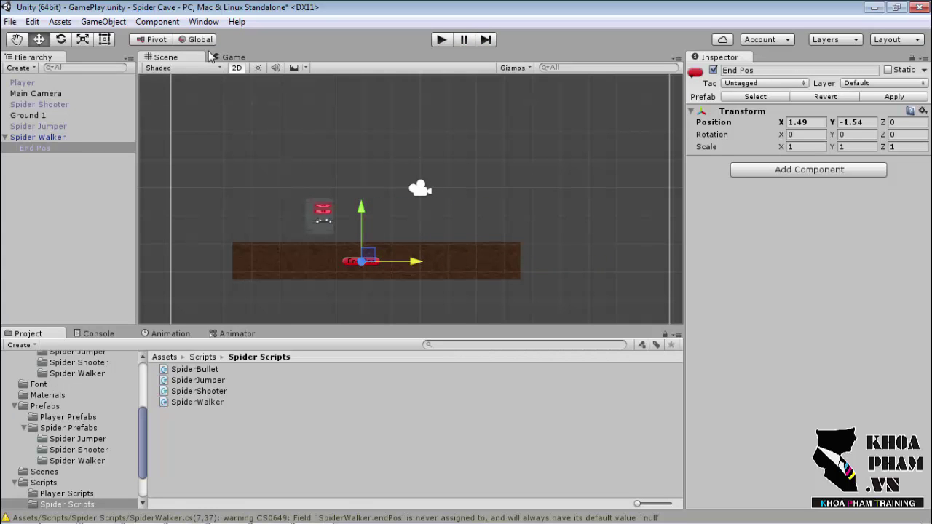
{"action": "left_click", "coordinate": [228, 509]}
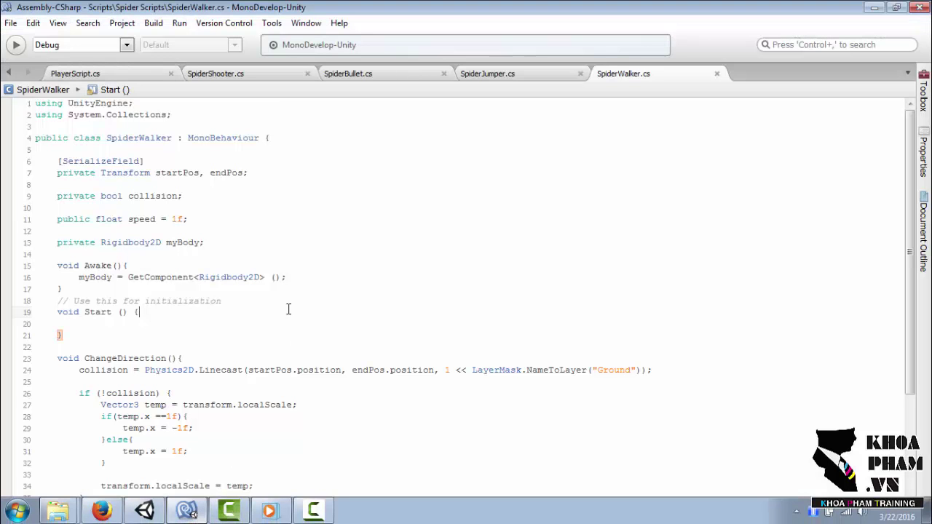
Insert blank lines after the Linecast line inside ChangeDirection
{"action": "key", "text": "Down"}
{"action": "key", "text": "Down"}
{"action": "key", "text": "Down"}
{"action": "key", "text": "Down"}
{"action": "key", "text": "Down"}
{"action": "key", "text": "Down"}
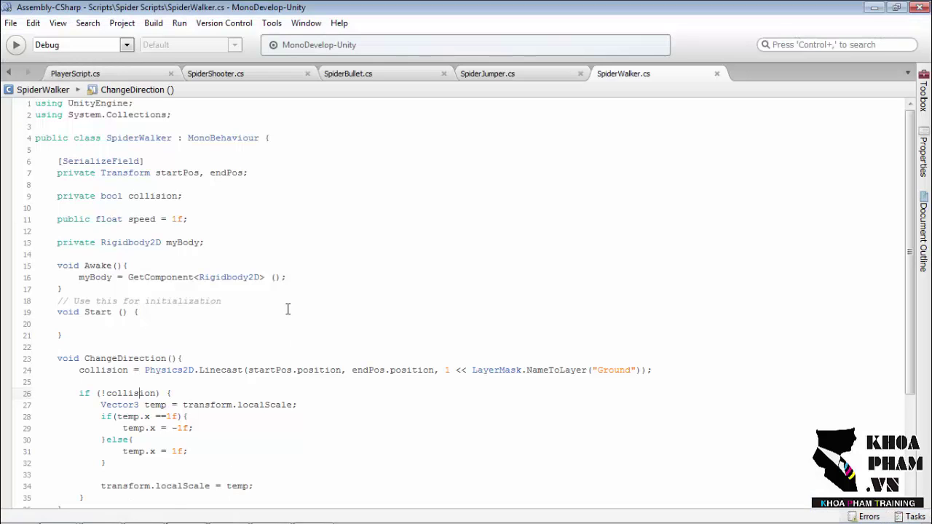
{"action": "key", "text": "Down"}
{"action": "key", "text": "Down"}
{"action": "key", "text": "Down"}
{"action": "key", "text": "End"}
{"action": "key", "text": "Return"}
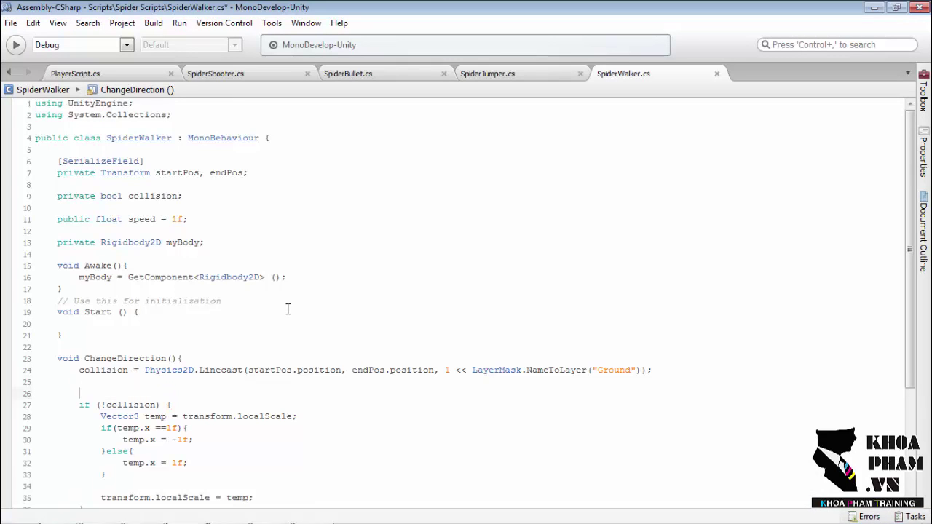
{"action": "key", "text": "Return"}
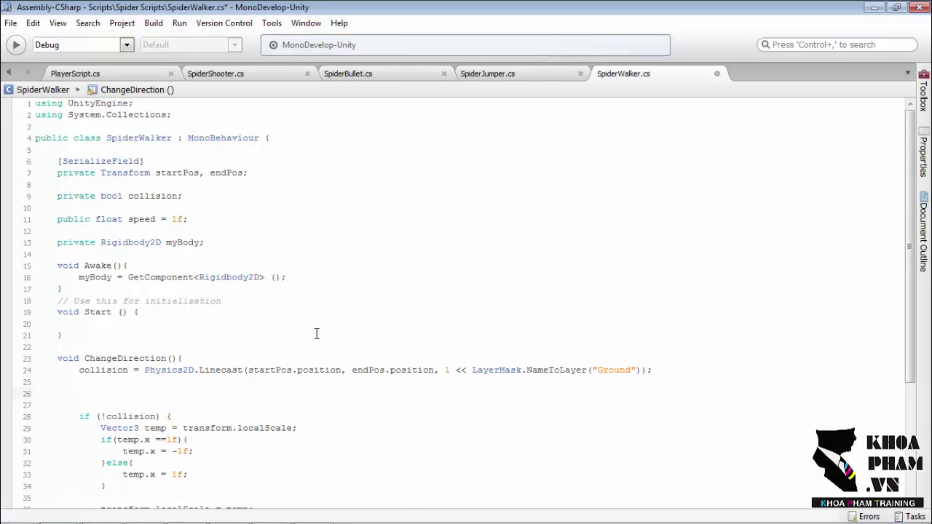
Start a Debug.DrawLine call on line 26 with startPos.position as its first argument
{"action": "type", "text": "Ho"}
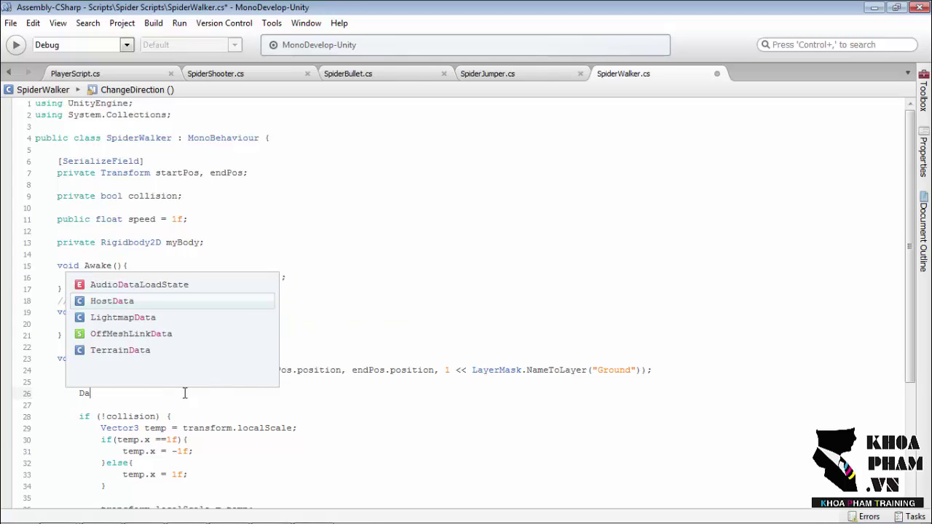
{"action": "key", "text": "Return"}
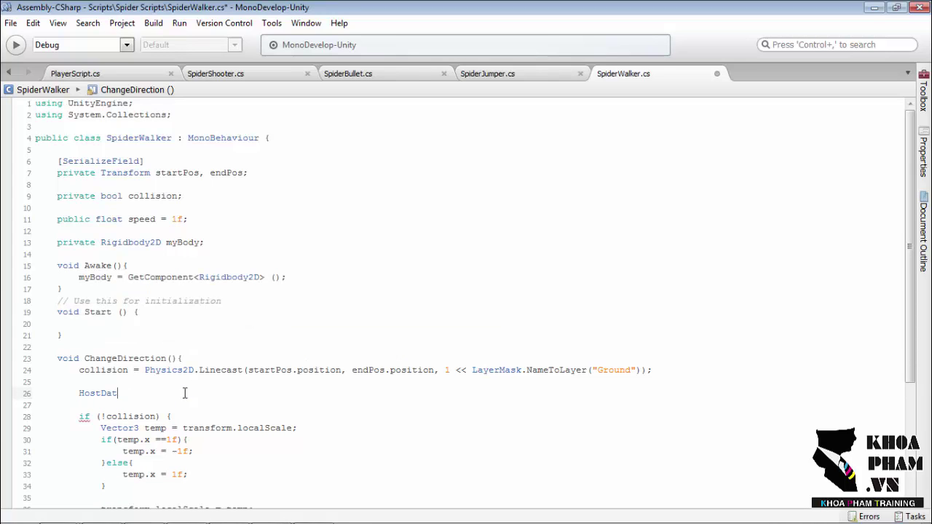
{"action": "type", "text": "Dra"}
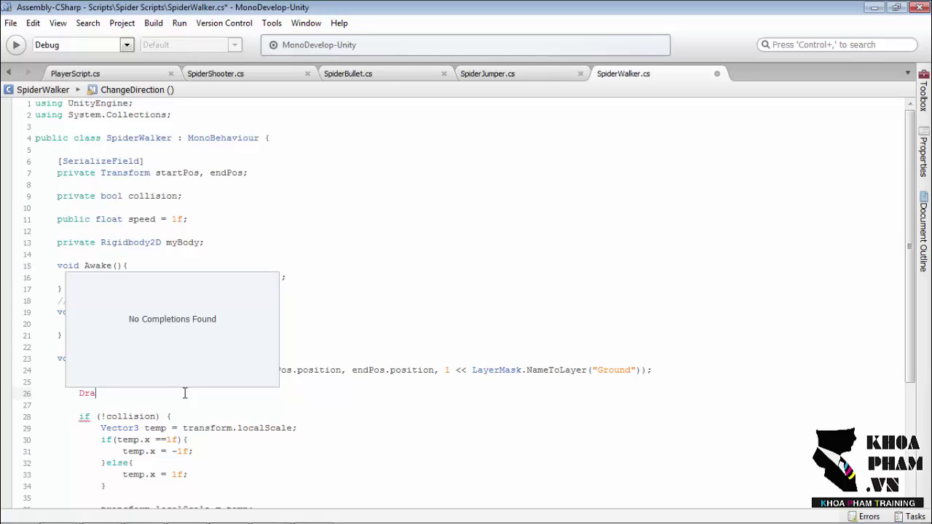
{"action": "key", "text": "BackSpace"}
{"action": "key", "text": "BackSpace"}
{"action": "key", "text": "BackSpace"}
{"action": "type", "text": "Debug"}
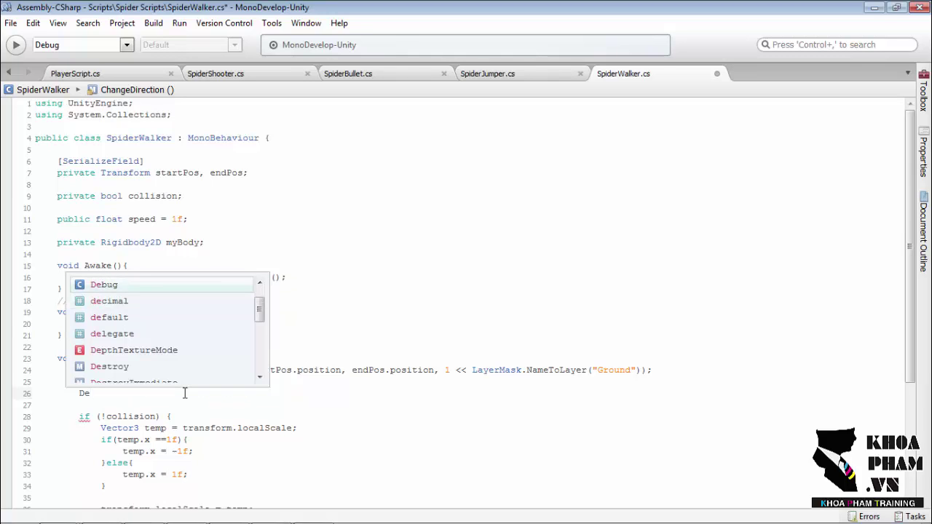
{"action": "type", "text": ".Dra"}
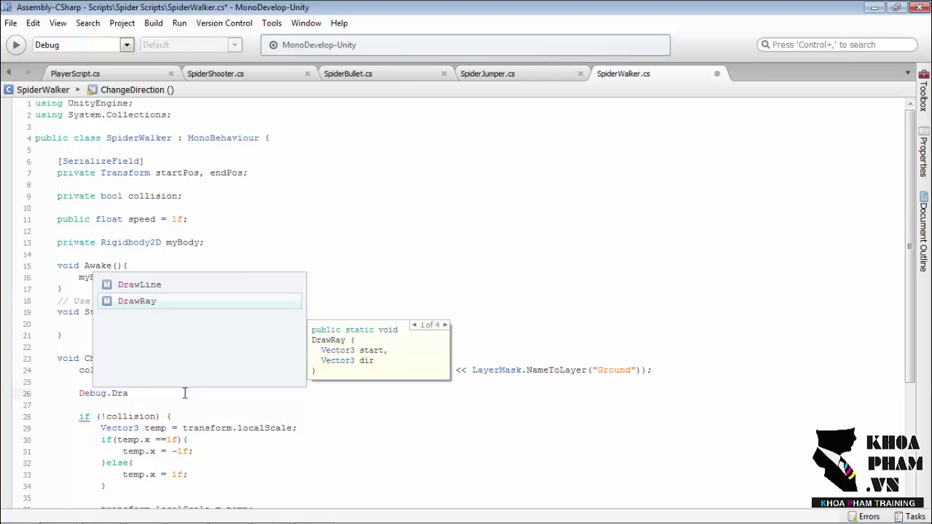
{"action": "type", "text": "wL"}
{"action": "key", "text": "Return"}
{"action": "type", "text": "(s"}
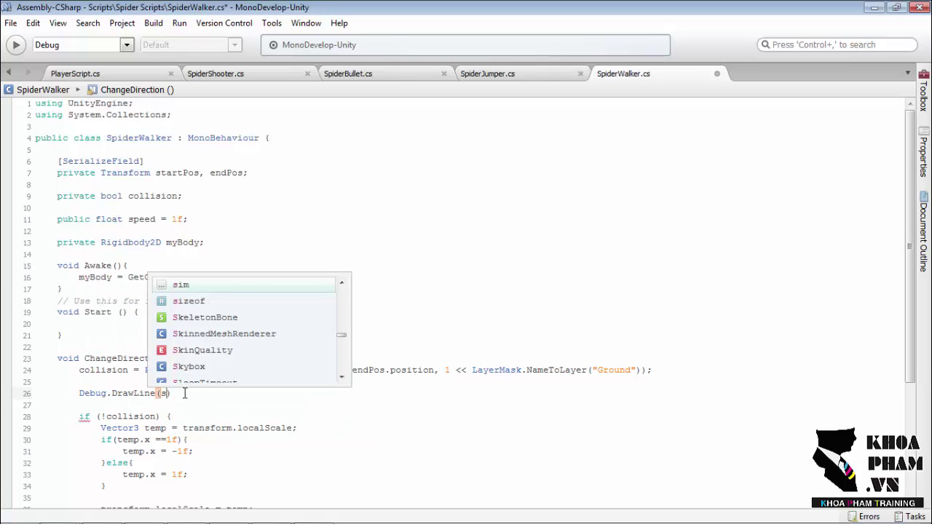
{"action": "type", "text": "tr"}
{"action": "key", "text": "BackSpace"}
{"action": "key", "text": "BackSpace"}
{"action": "type", "text": "tar"}
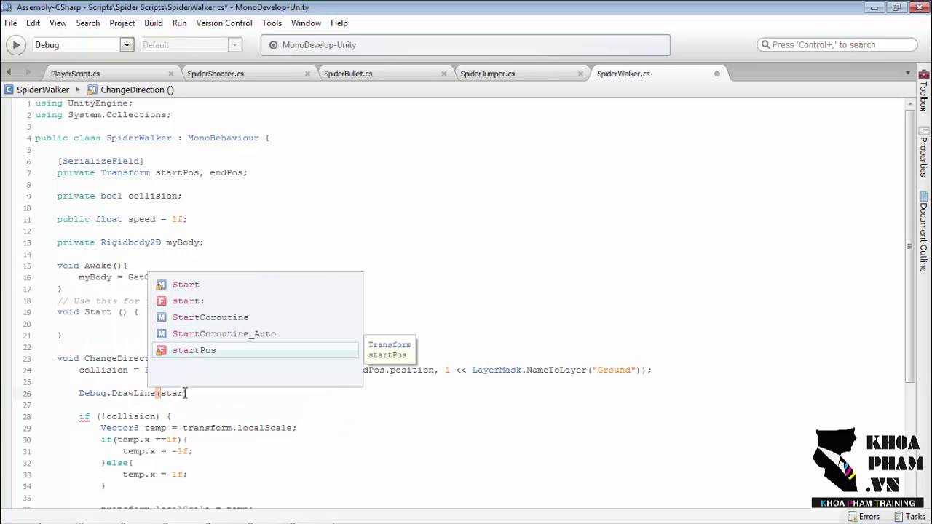
{"action": "key", "text": "Return"}
{"action": "type", "text": ".po"}
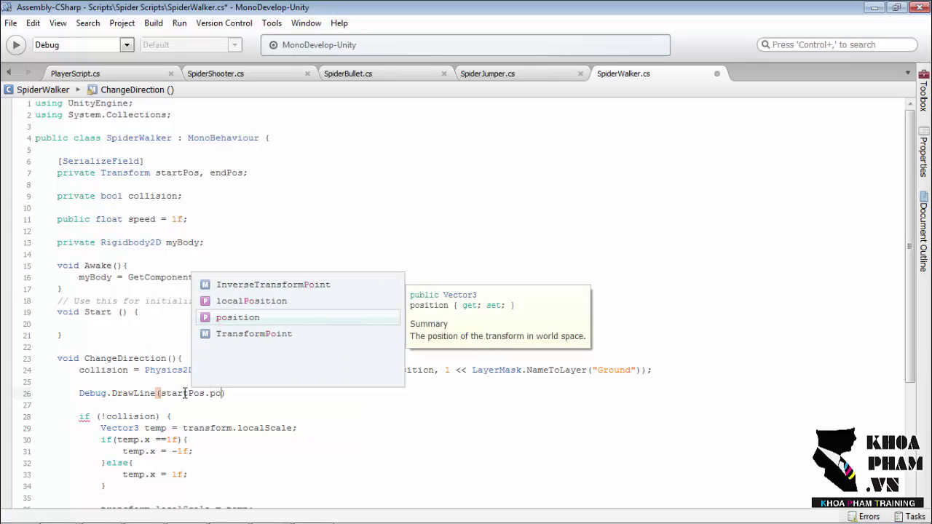
{"action": "key", "text": "Return"}
Finish the call with endPos.position and Color.green, closing it with a semicolon
{"action": "type", "text": ",end"}
{"action": "key", "text": "Down"}
{"action": "key", "text": "Return"}
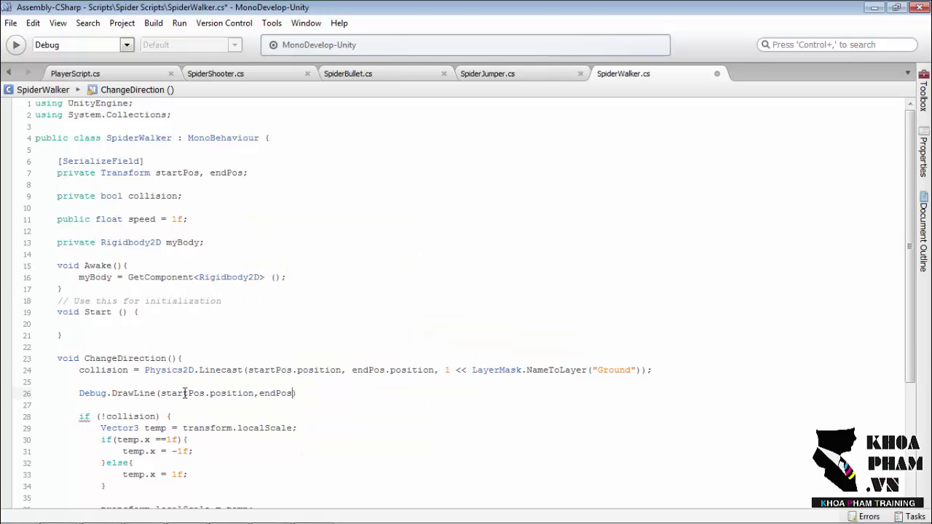
{"action": "type", "text": ".po"}
{"action": "key", "text": "Return"}
{"action": "type", "text": ","}
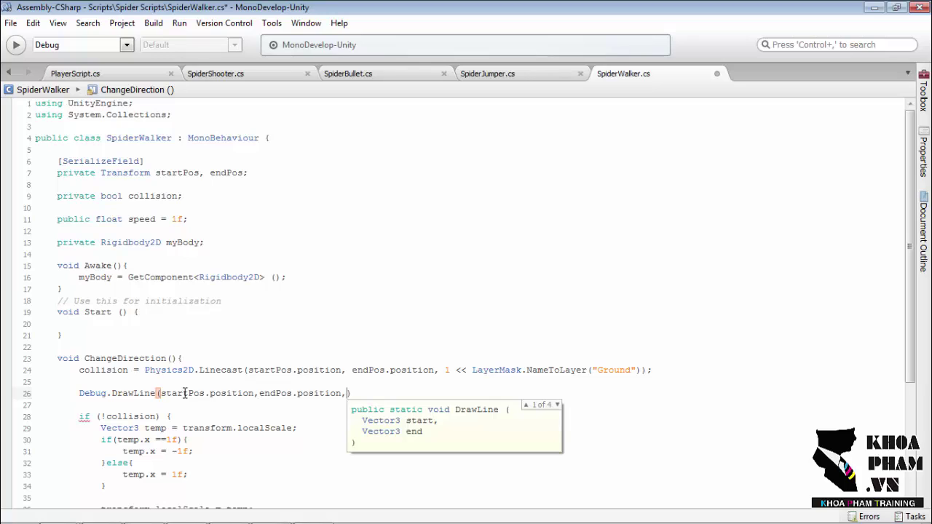
{"action": "type", "text": "Col"}
{"action": "key", "text": "Return"}
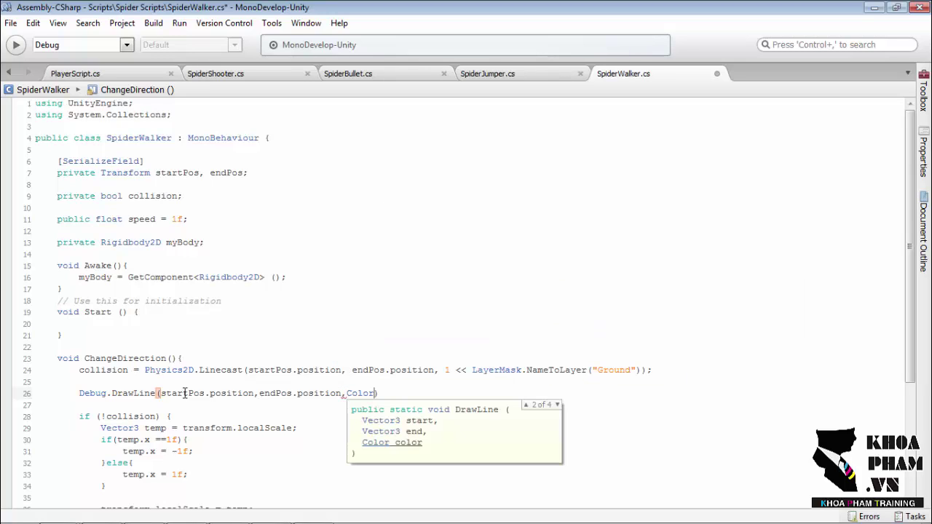
{"action": "type", "text": ".gr"}
{"action": "key", "text": "Down"}
{"action": "key", "text": "Return"}
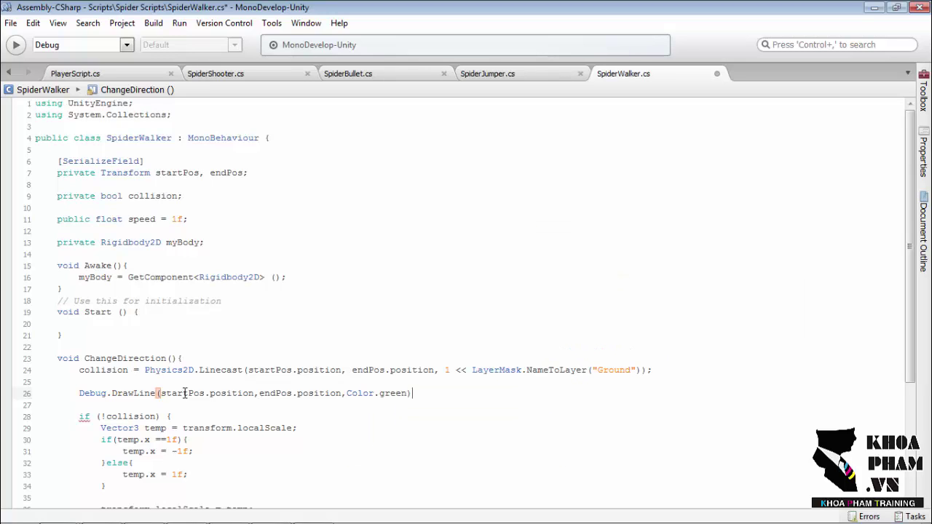
{"action": "type", "text": ";"}
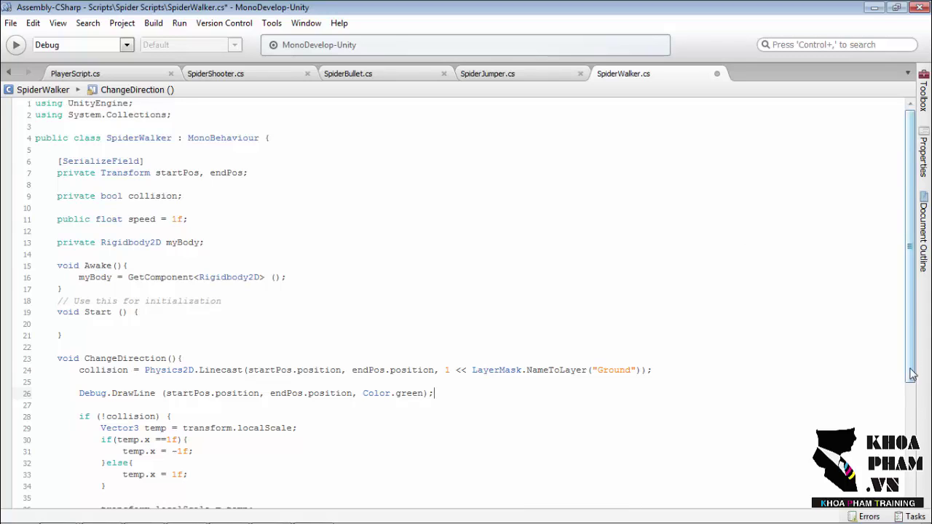
Check the new DrawLine line, then move to the end of the Move method
{"action": "scroll", "coordinate": [906, 379], "scroll_direction": "down", "scroll_amount": 3}
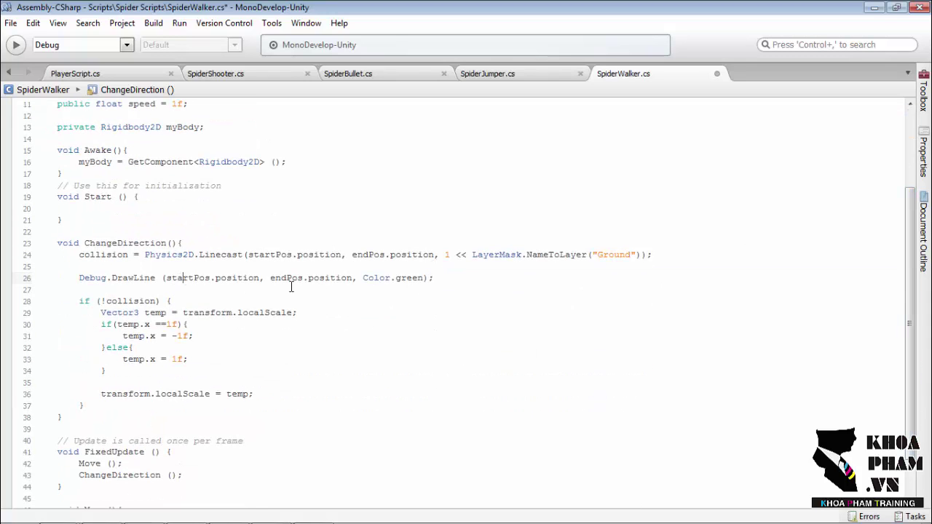
{"action": "double_click", "coordinate": [289, 277]}
{"action": "double_click", "coordinate": [378, 278]}
{"action": "left_click_drag", "start_coordinate": [433, 278], "coordinate": [335, 279]}
{"action": "left_click", "coordinate": [335, 278]}
{"action": "scroll", "coordinate": [909, 312], "scroll_direction": "down", "scroll_amount": 2}
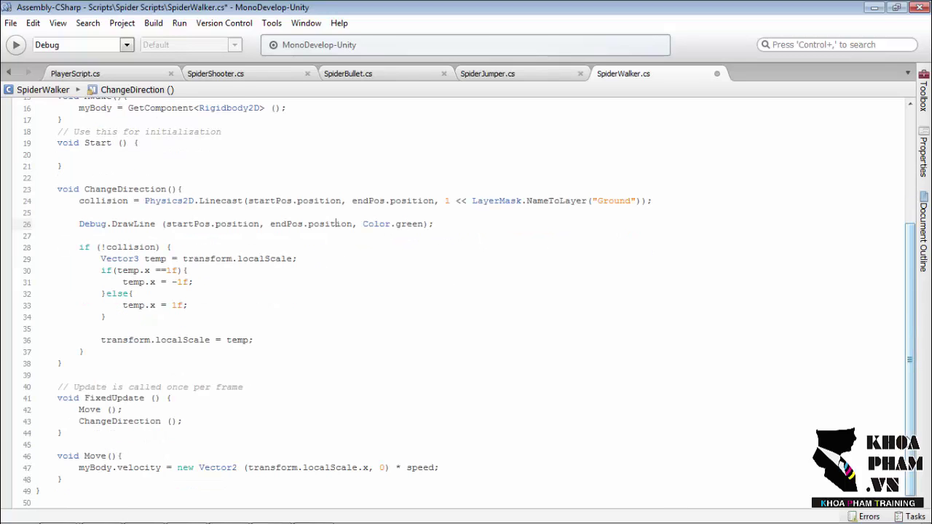
{"action": "left_click", "coordinate": [105, 477]}
Declare void OnCollisionEnter2D(Collision2D target) below the Move method
{"action": "key", "text": "Return"}
{"action": "key", "text": "Return"}
{"action": "key", "text": "Return"}
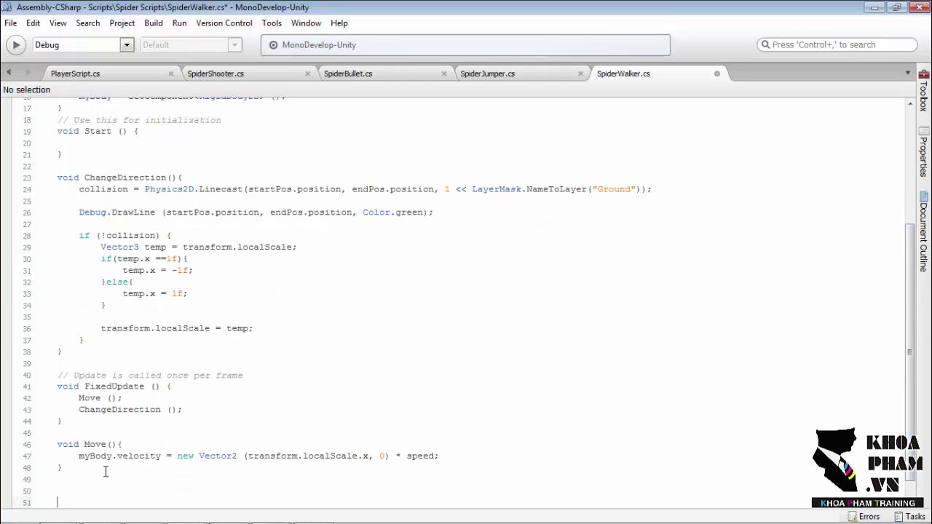
{"action": "key", "text": "BackSpace"}
{"action": "type", "text": "void On"}
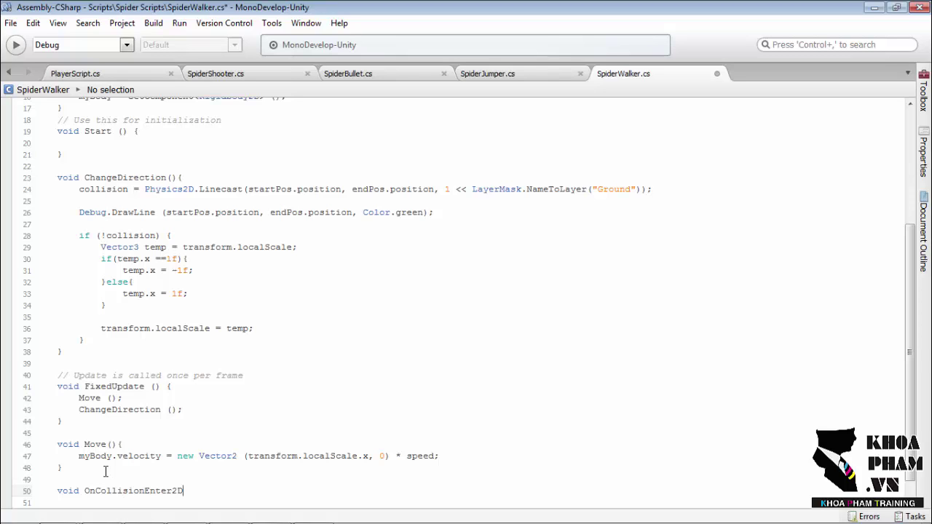
{"action": "type", "text": "Colli"}
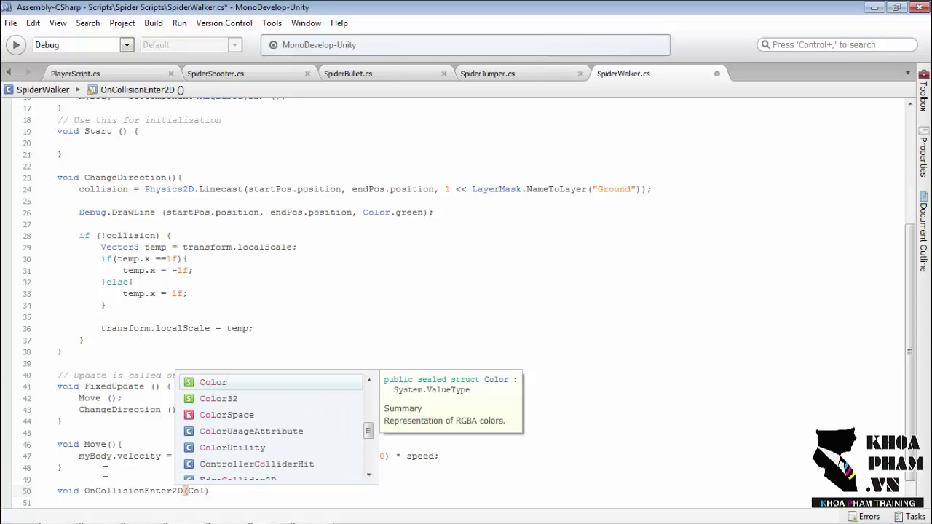
{"action": "key", "text": "Down"}
{"action": "key", "text": "Down"}
{"action": "key", "text": "Down"}
{"action": "key", "text": "Up"}
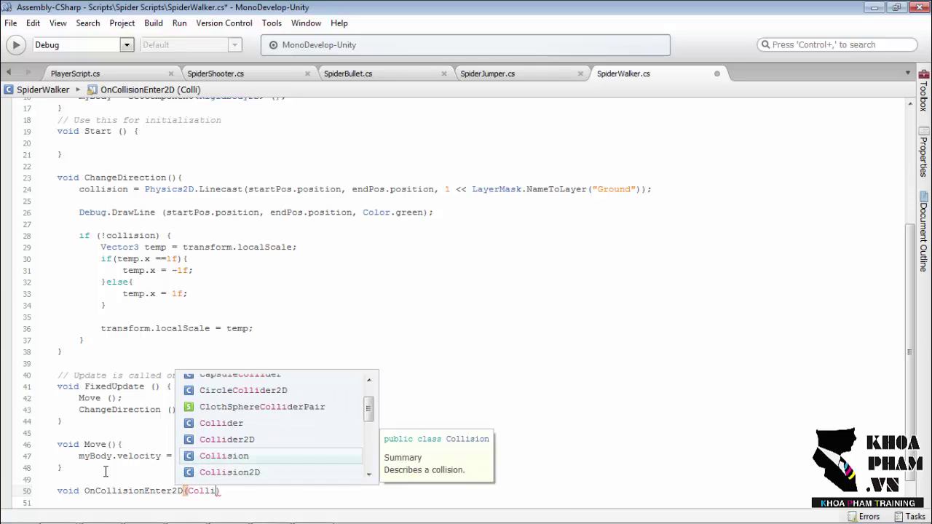
{"action": "key", "text": "Down"}
{"action": "key", "text": "Return"}
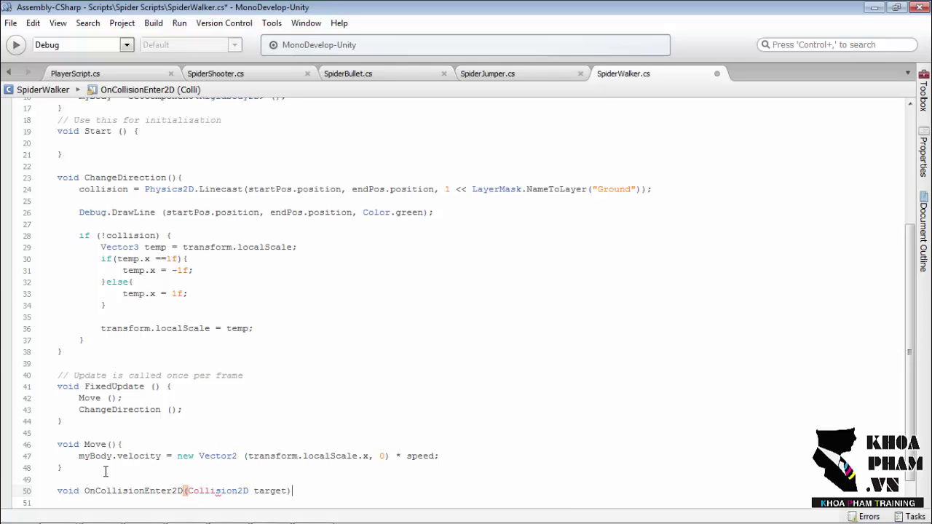
{"action": "type", "text": "{"}
{"action": "key", "text": "Return"}
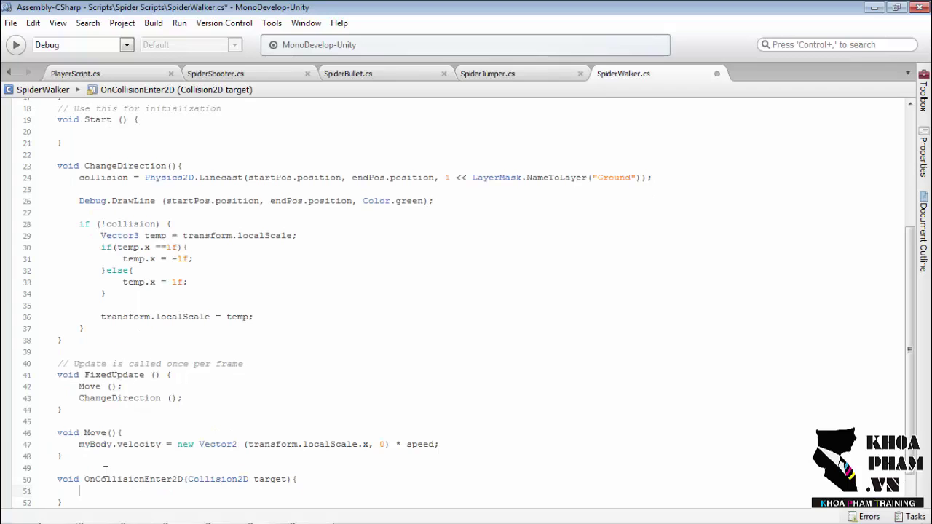
Make it call Destroy(target.gameObject) when target.gameObject.tag equals "Player"
{"action": "type", "text": "if(t"}
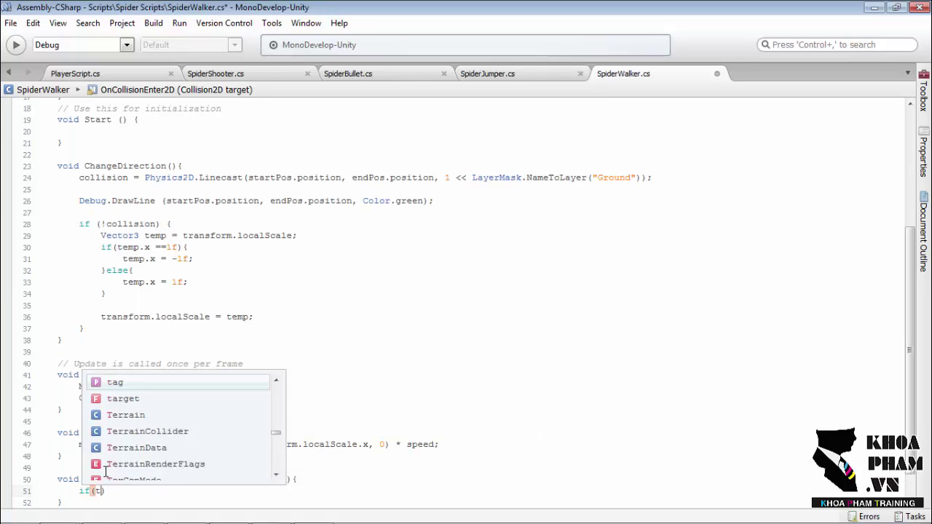
{"action": "type", "text": "arget.tag"}
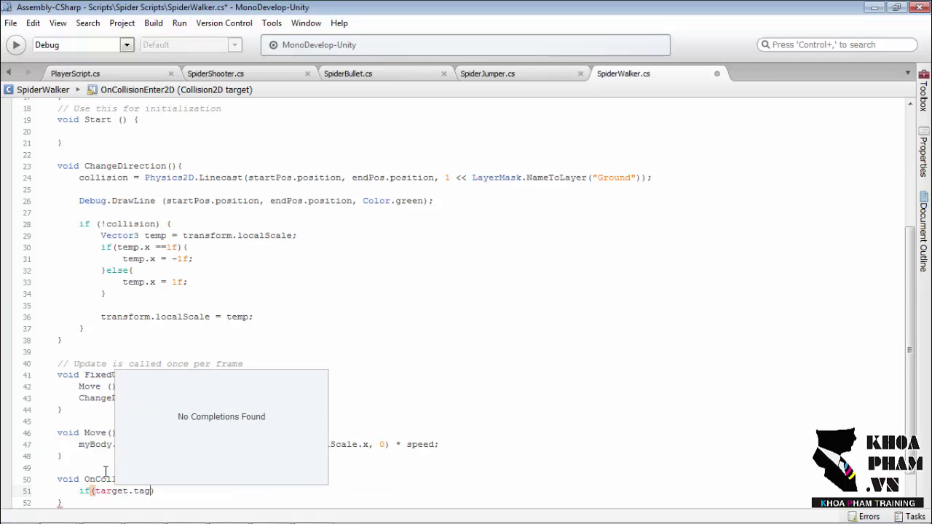
{"action": "key", "text": "BackSpace"}
{"action": "key", "text": "BackSpace"}
{"action": "key", "text": "BackSpace"}
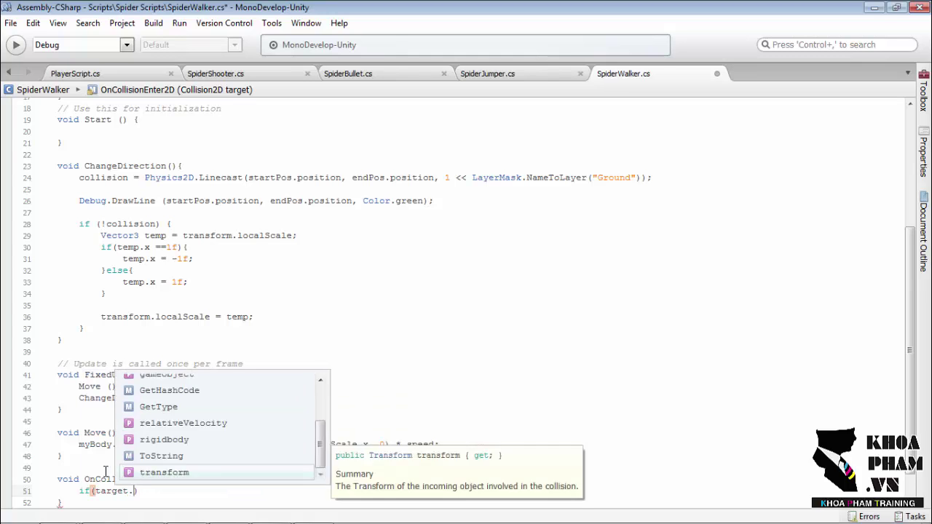
{"action": "type", "text": "ga"}
{"action": "key", "text": "Return"}
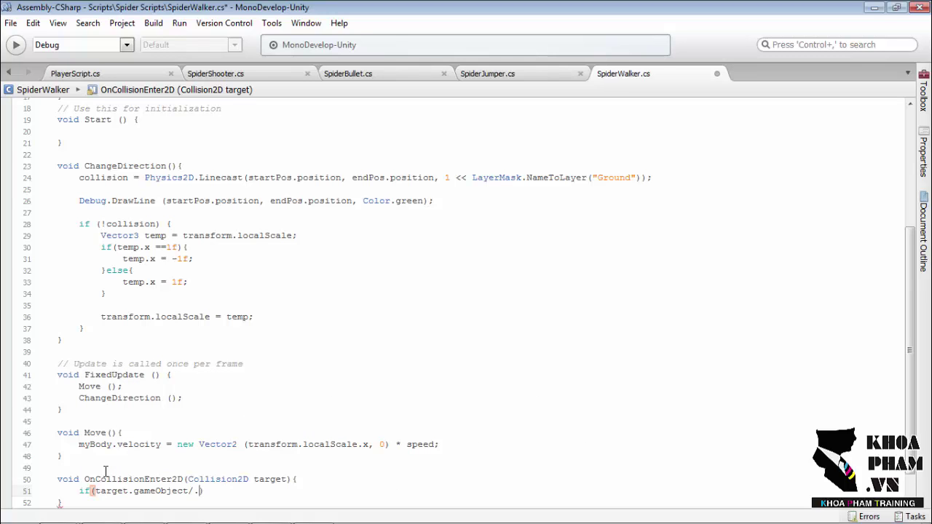
{"action": "type", "text": ".tag == "}
{"action": "type", "text": "\"Play"}
{"action": "type", "text": "er\")"}
{"action": "type", "text": " {"}
{"action": "key", "text": "Return"}
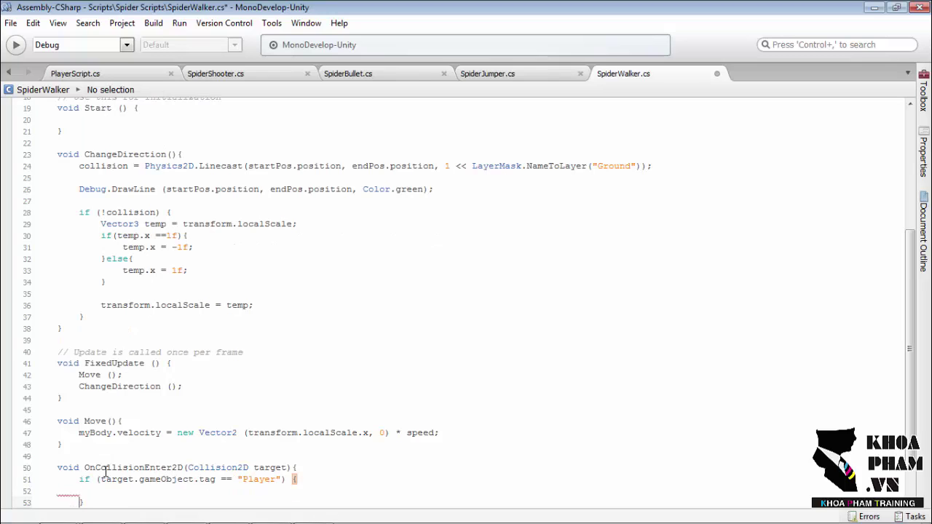
{"action": "type", "text": "Des"}
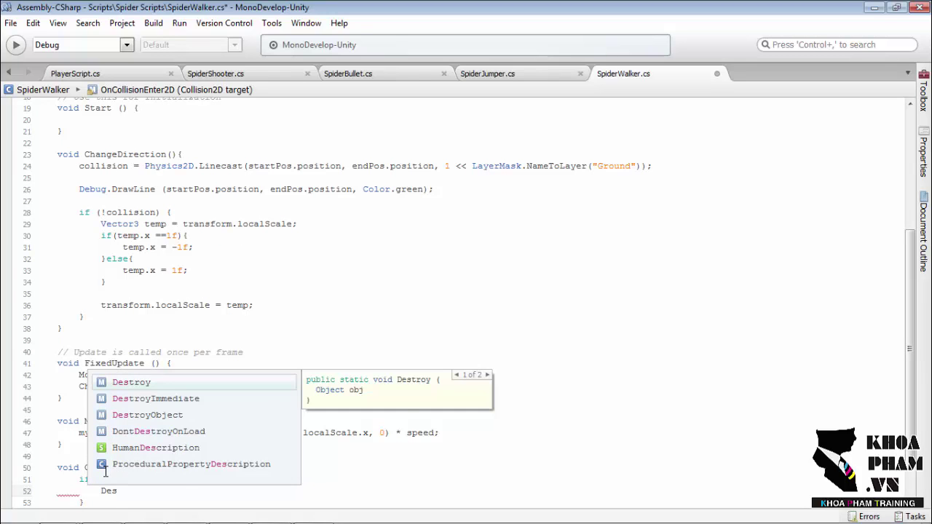
{"action": "type", "text": "troy()tar"}
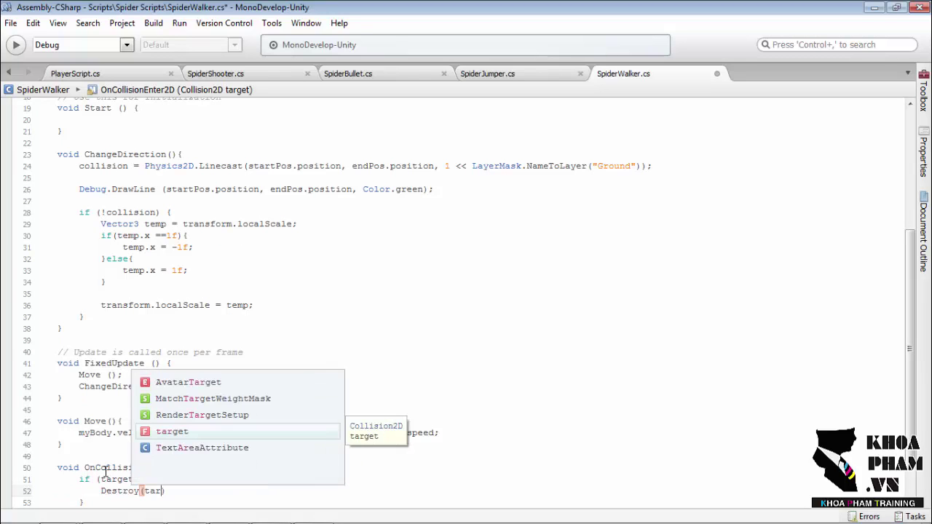
{"action": "type", "text": "get.ga"}
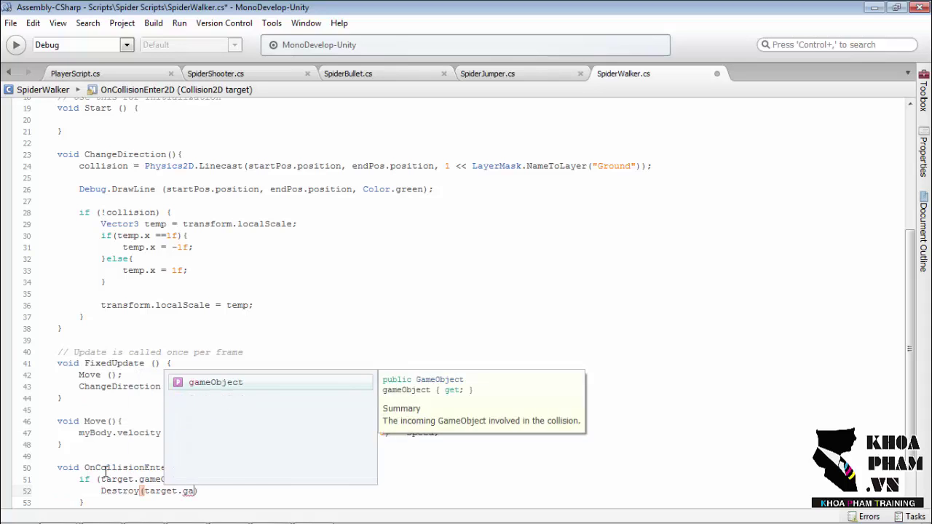
{"action": "key", "text": "Return"}
{"action": "type", "text": ";"}
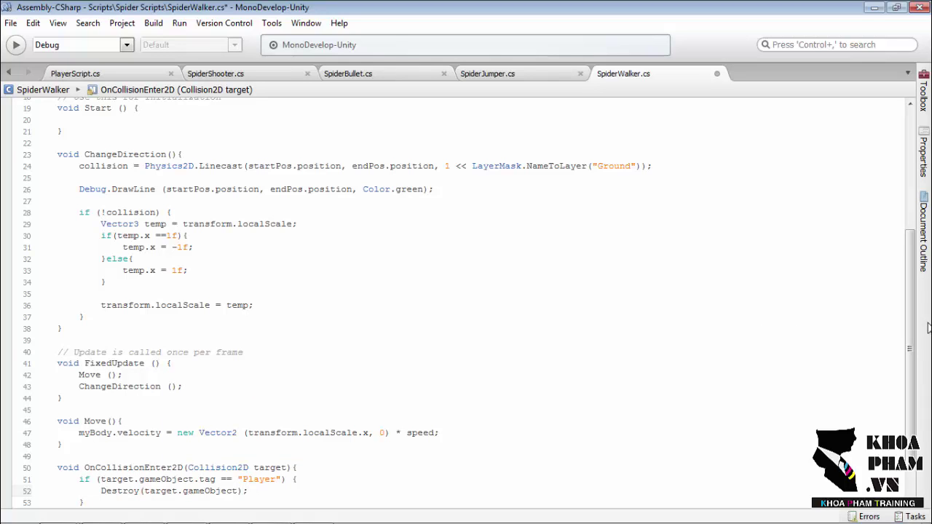
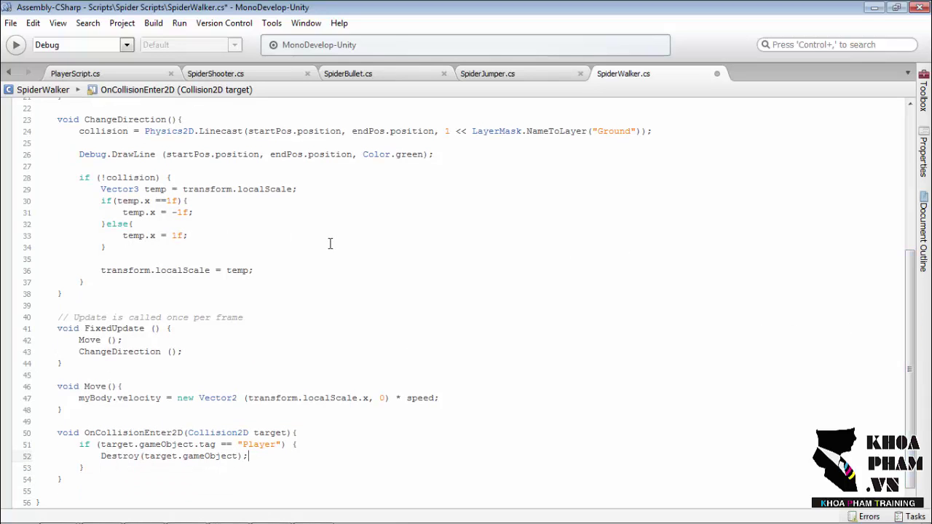
Save SpiderWalker.cs with its OnCollisionEnter2D check that destroys objects tagged Player
{"action": "key", "text": "ctrl+s"}
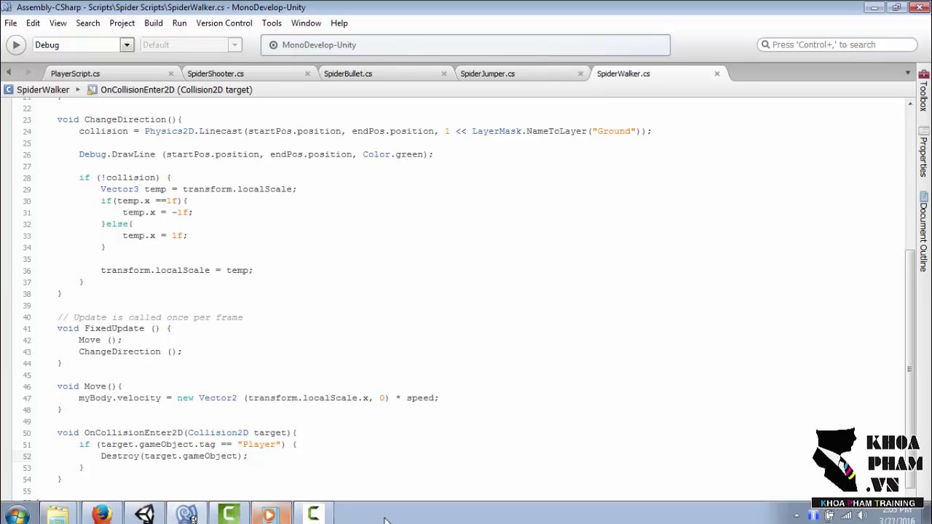
{"action": "left_click", "coordinate": [412, 362]}
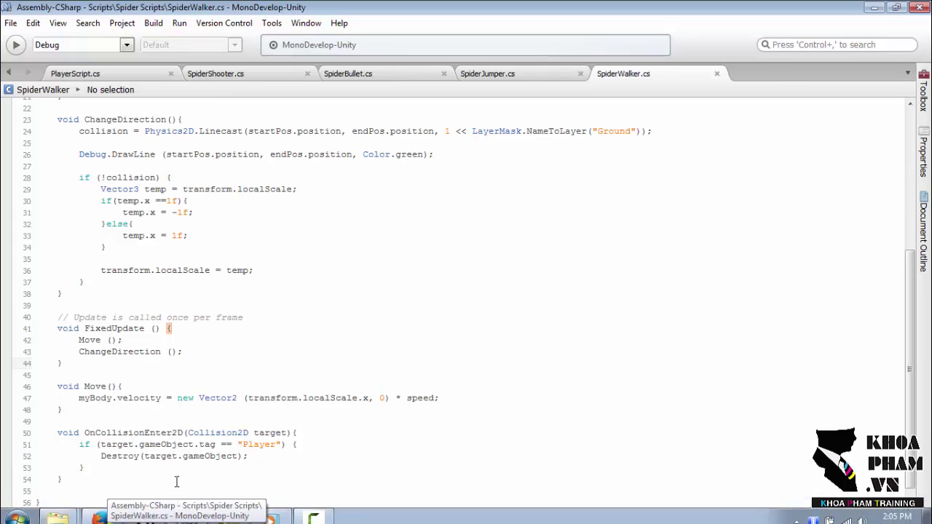
Play the GamePlay scene in Unity and watch the spider walk in the Scene view
{"action": "left_click", "coordinate": [144, 510]}
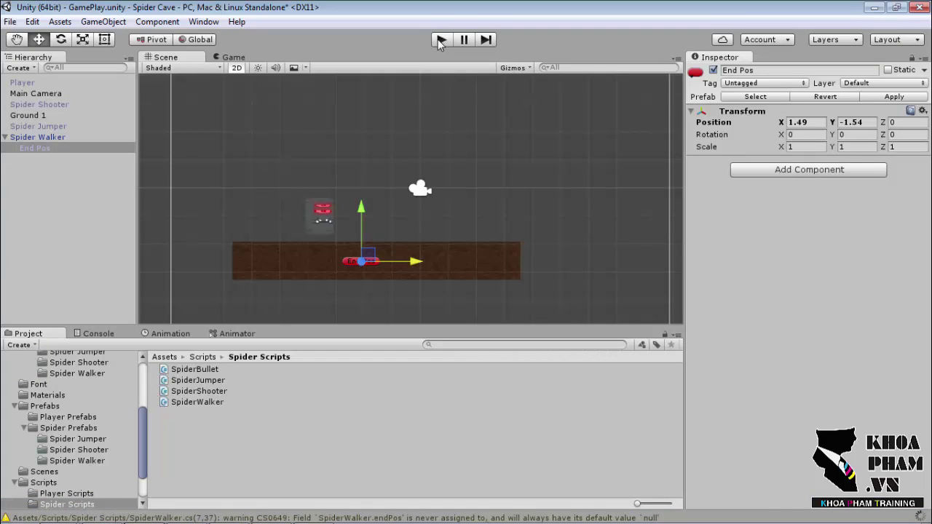
{"action": "left_click", "coordinate": [438, 40]}
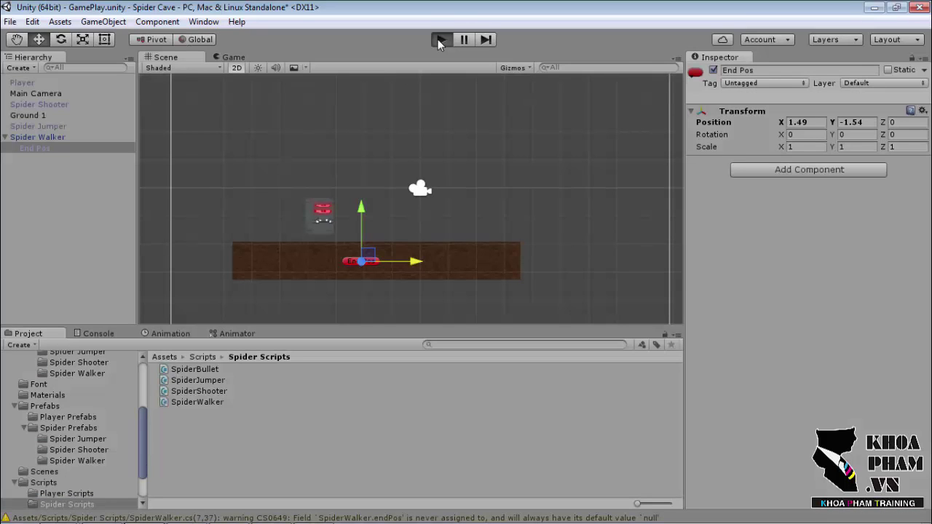
{"action": "left_click", "coordinate": [166, 58]}
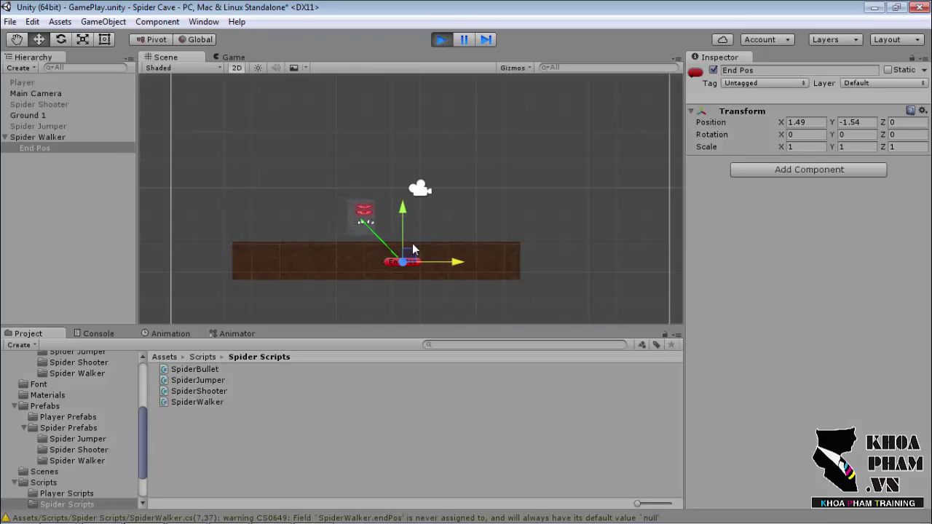